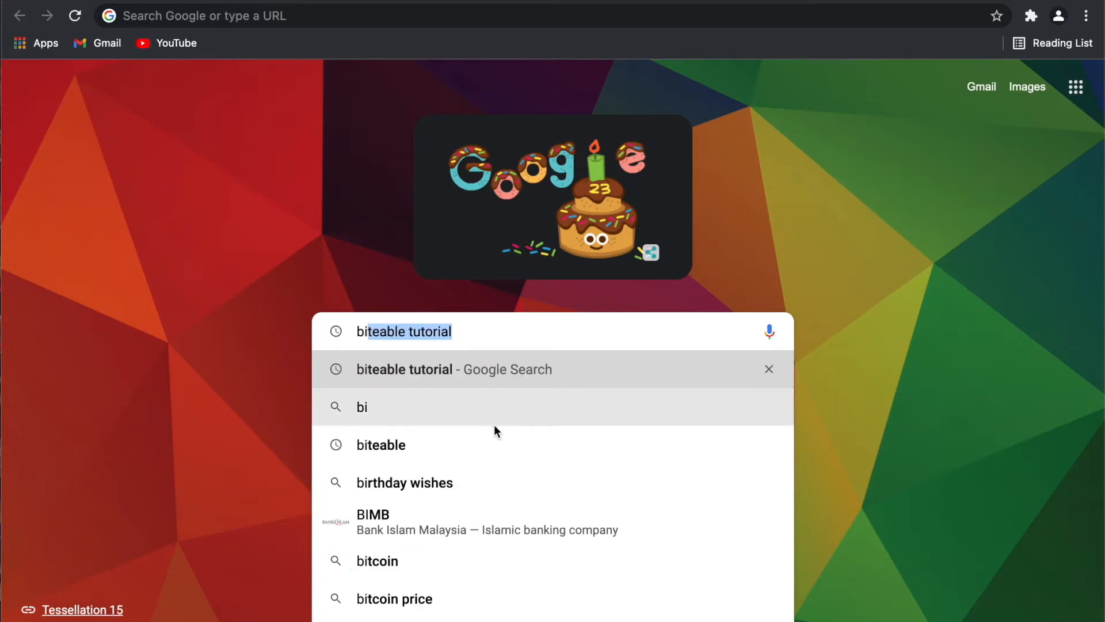
# Search Google for 'biteable', go to the Biteable website and start the free sign-up.
pyautogui.click(499, 445)
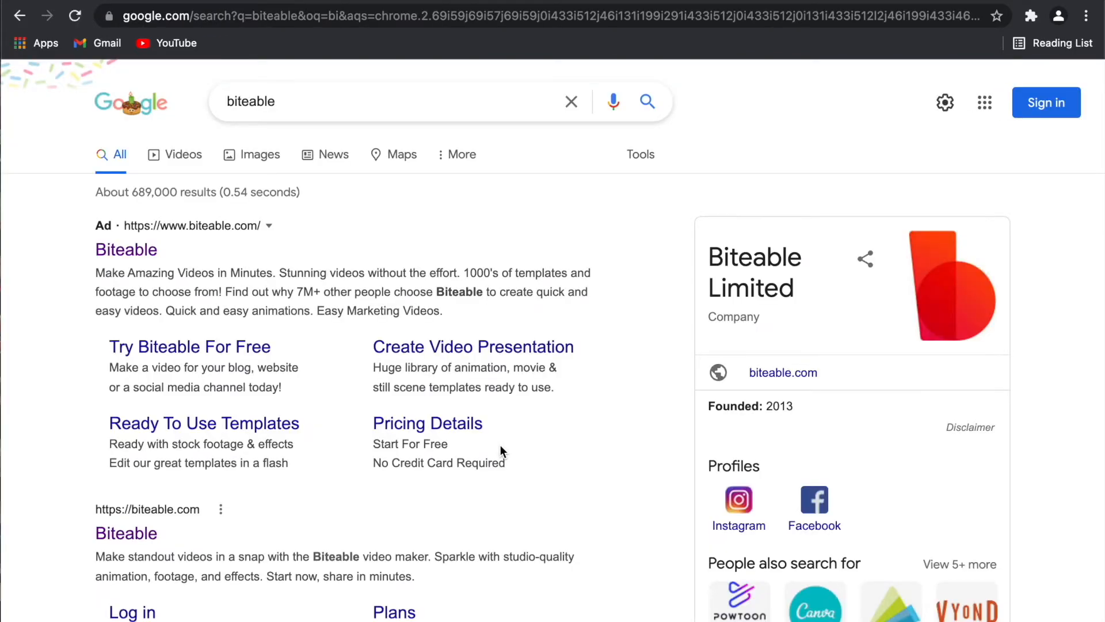
pyautogui.click(147, 266)
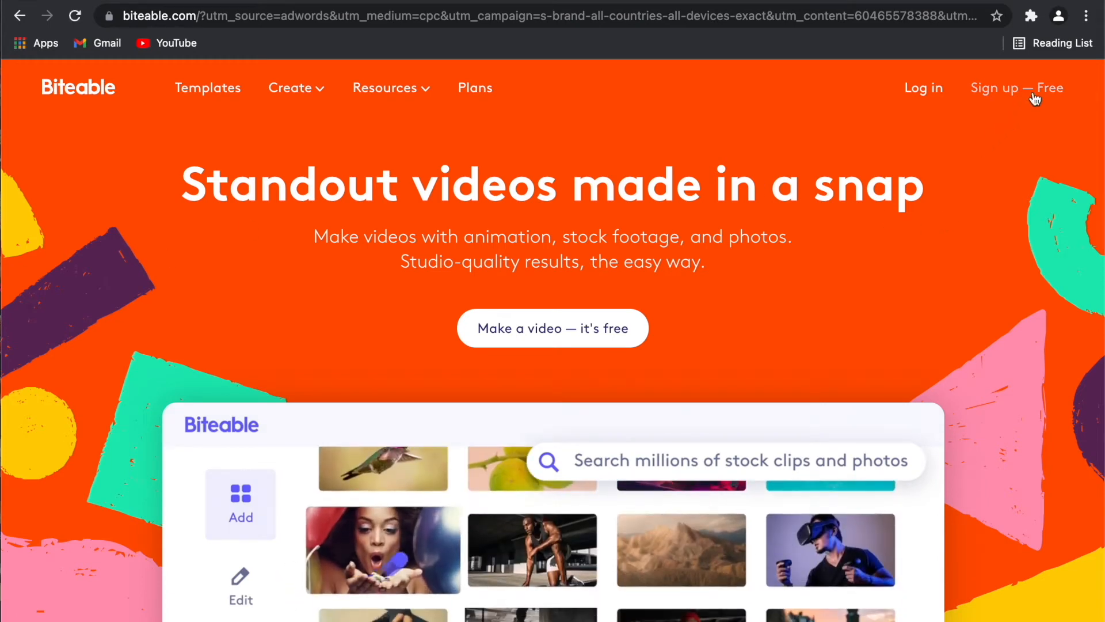
pyautogui.click(1035, 95)
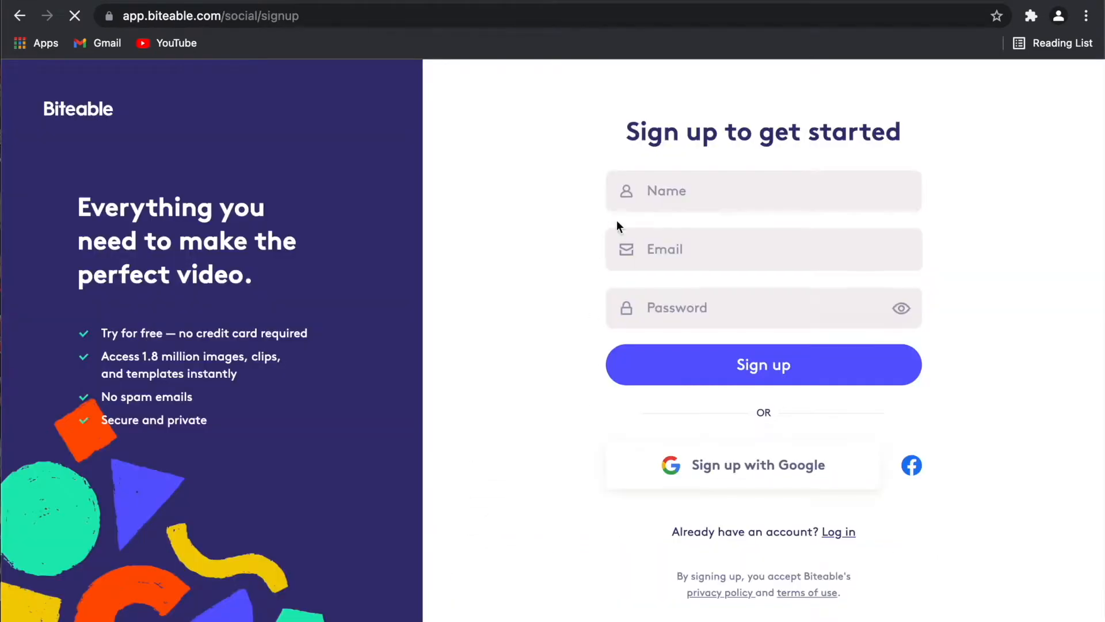
# Enter the account holder's name in the Biteable sign-up form.
pyautogui.click(660, 195)
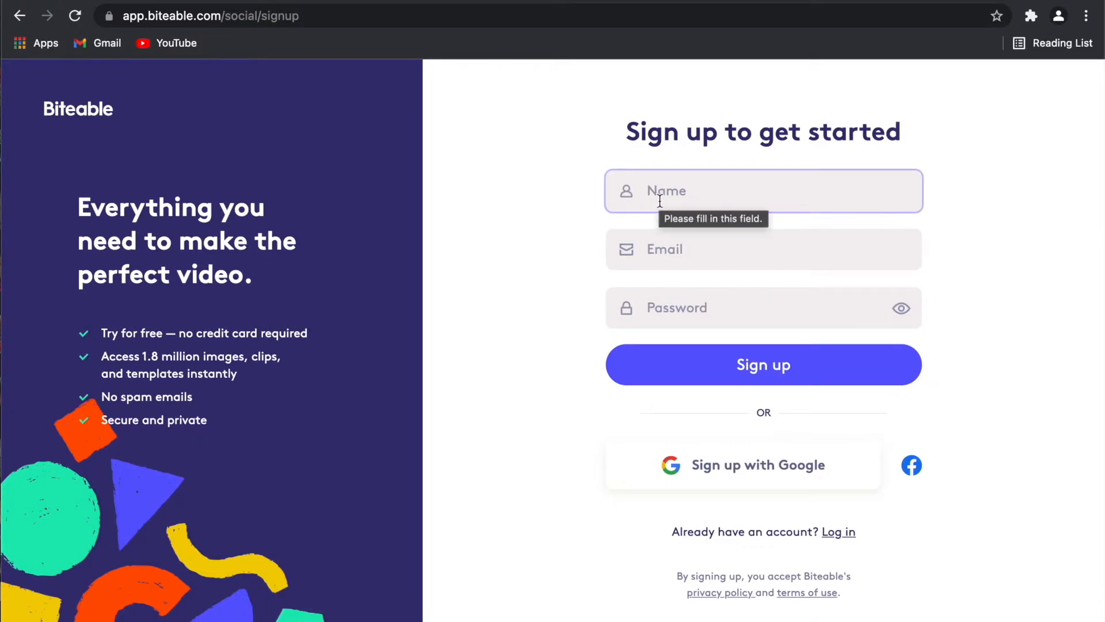
pyautogui.click(664, 247)
pyautogui.click(663, 303)
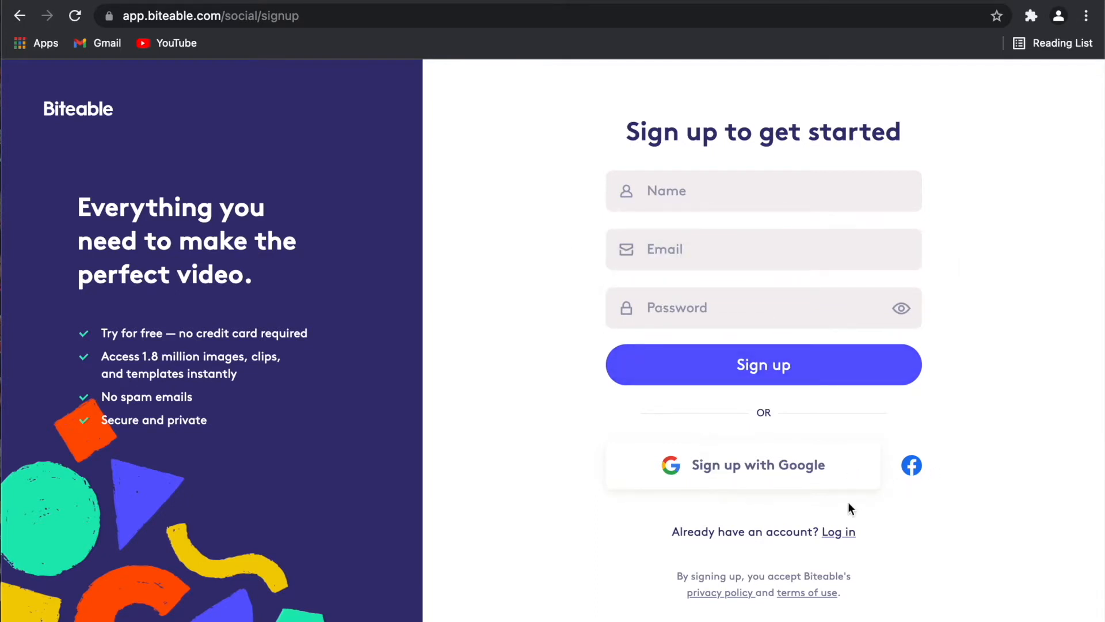
pyautogui.click(723, 197)
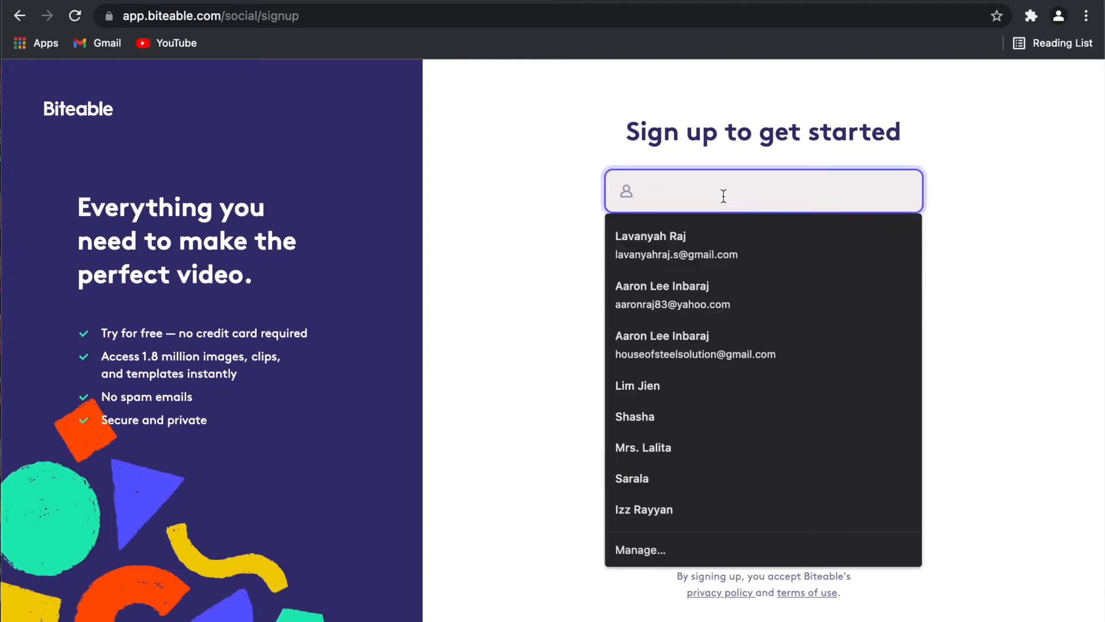
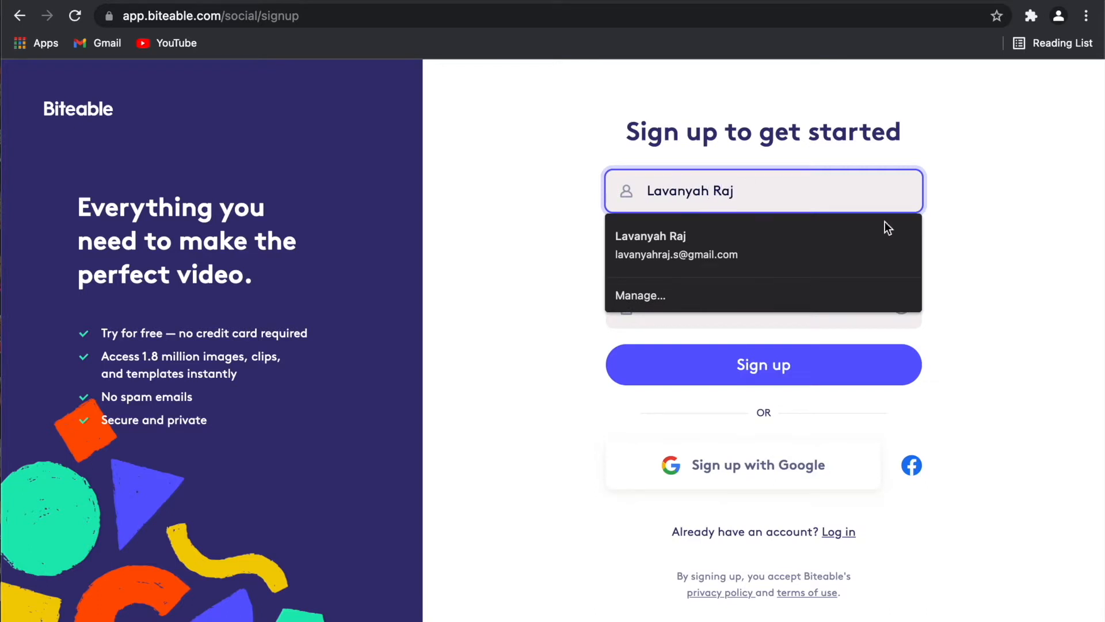
pyautogui.click(963, 272)
# Fill in the e-mail address and account password, then submit the sign-up form.
pyautogui.click(825, 260)
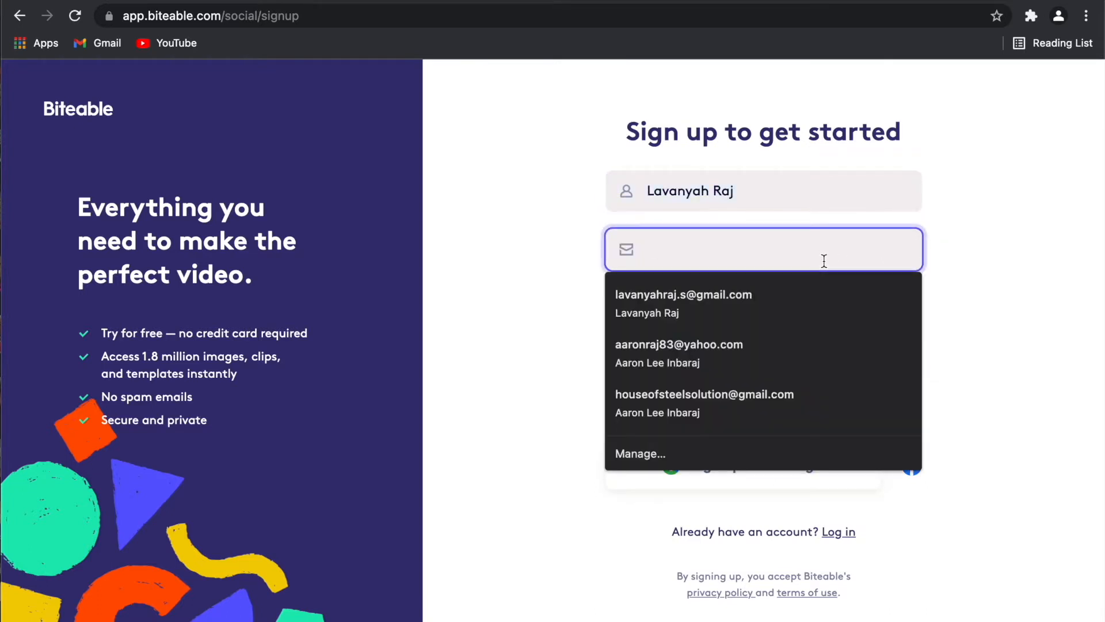
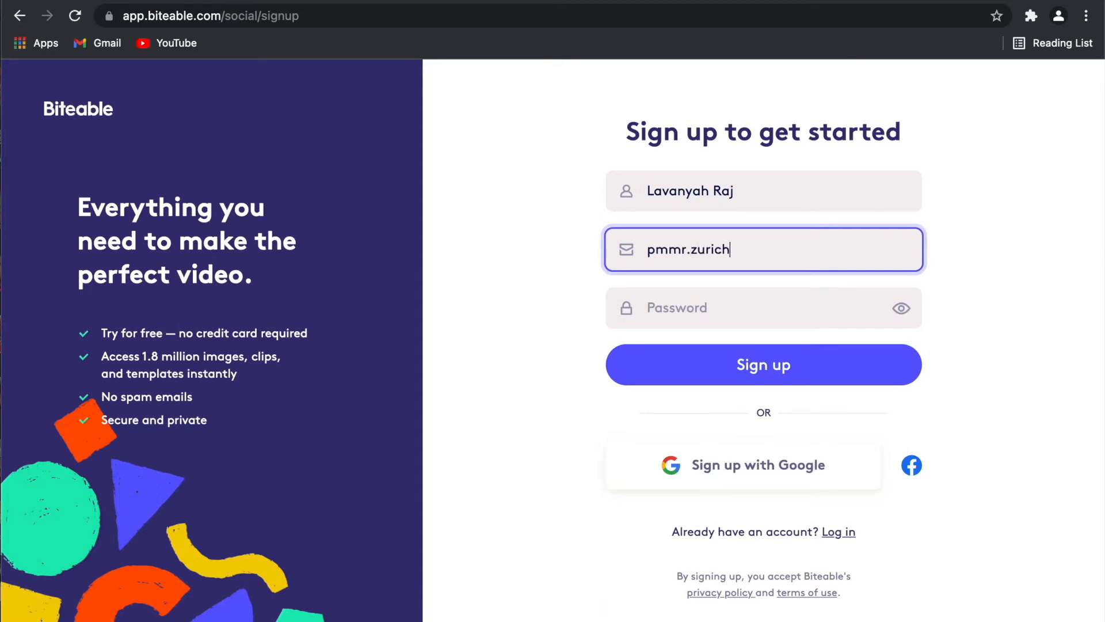
pyautogui.click(782, 308)
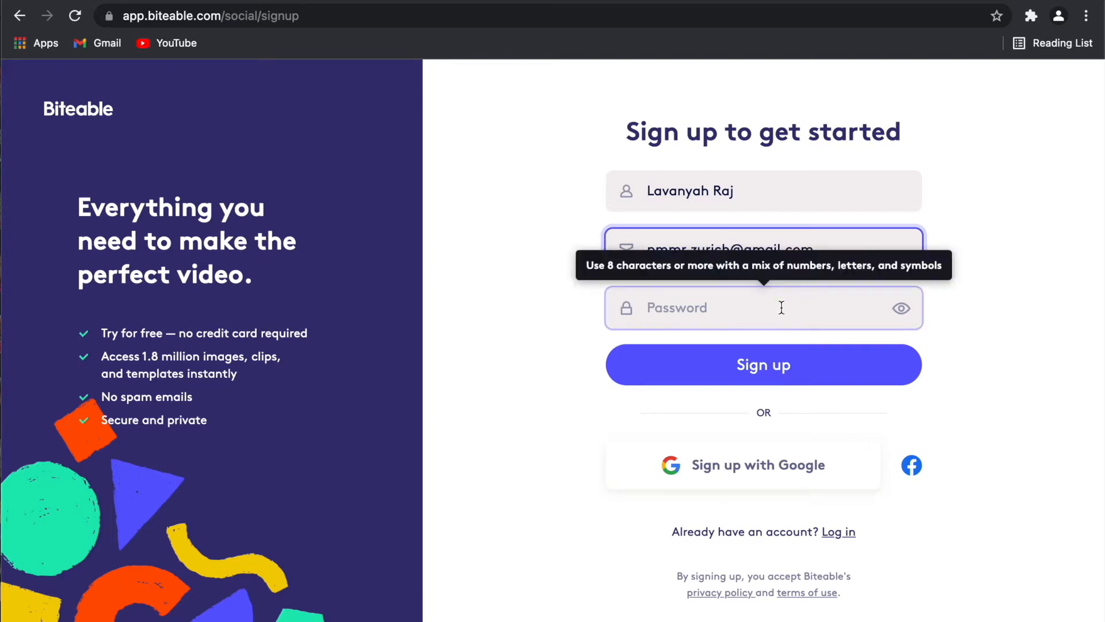
pyautogui.write('•••••')
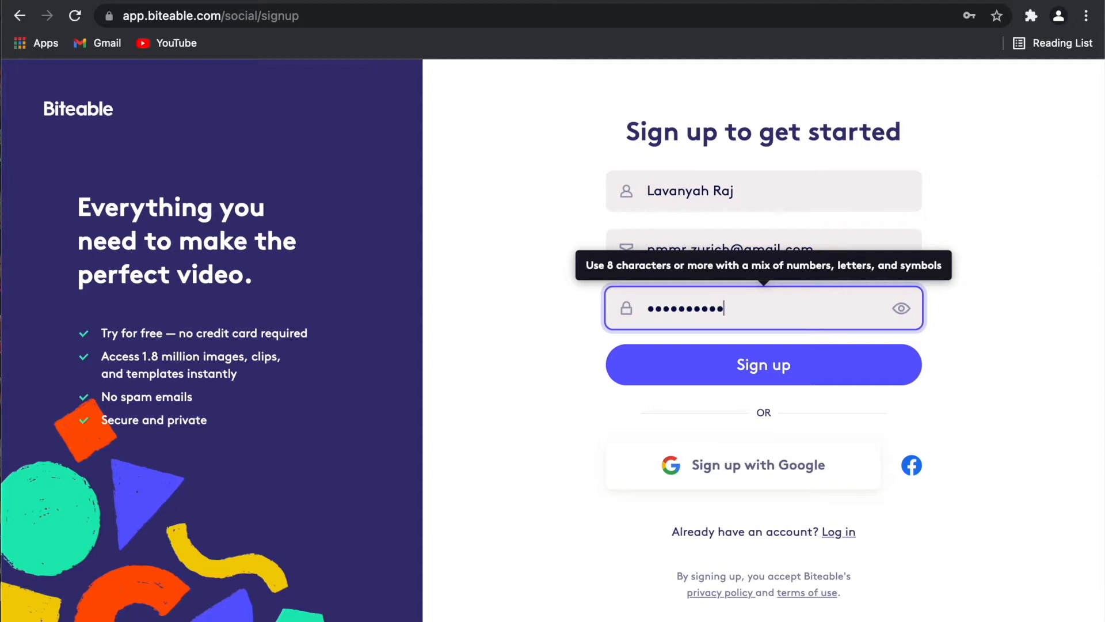
pyautogui.click(811, 365)
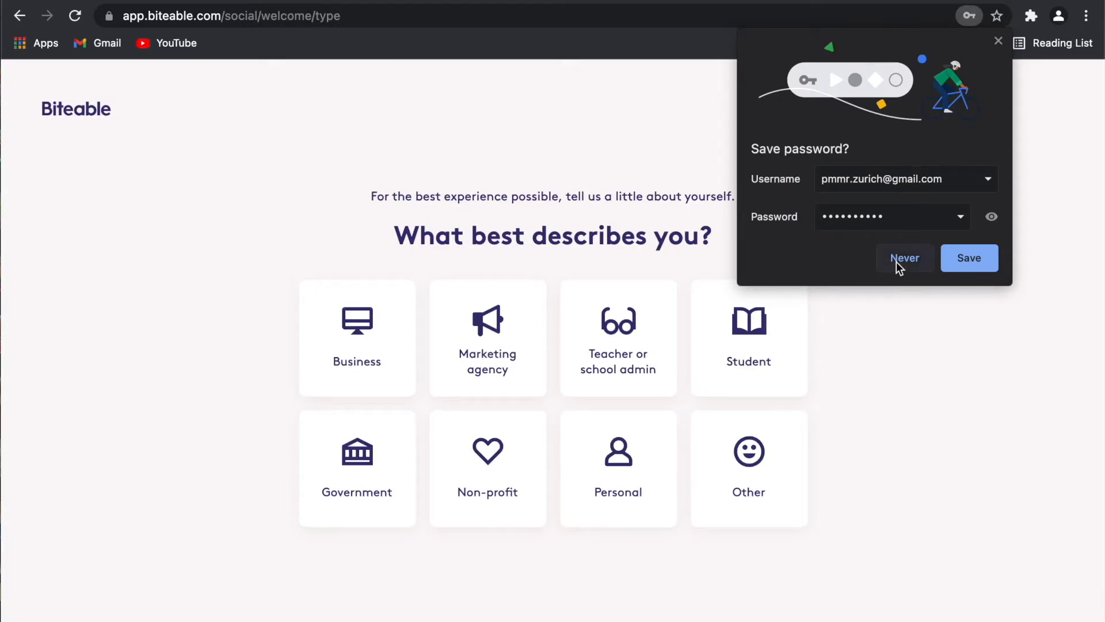
# Dismiss the save-password prompt and answer onboarding as a Business, 10-49 people, Consultant role.
pyautogui.click(999, 40)
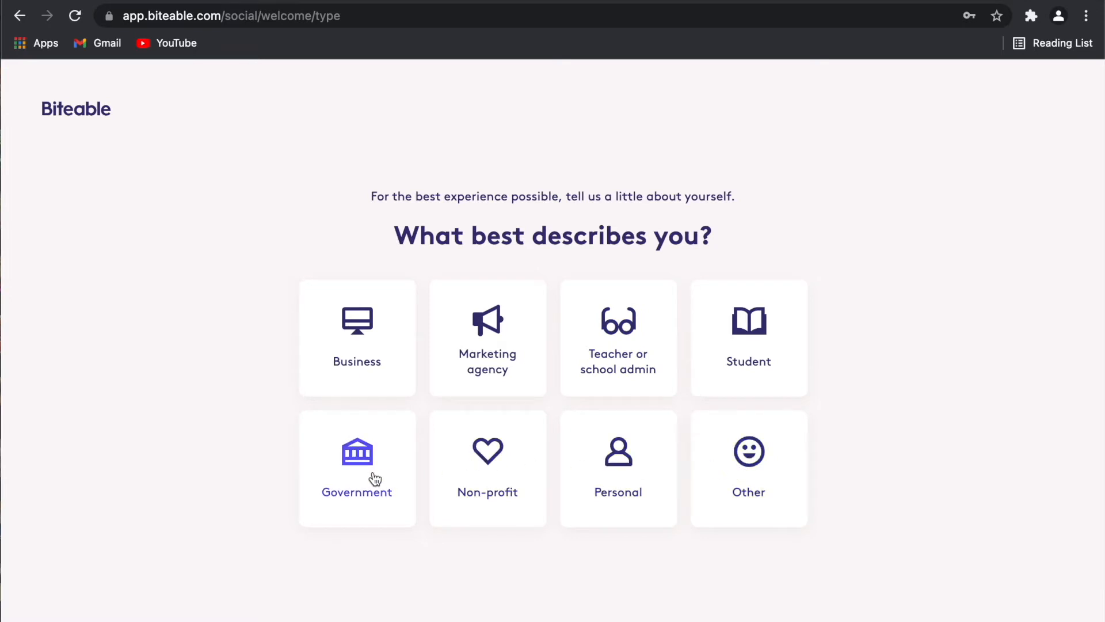
pyautogui.click(366, 351)
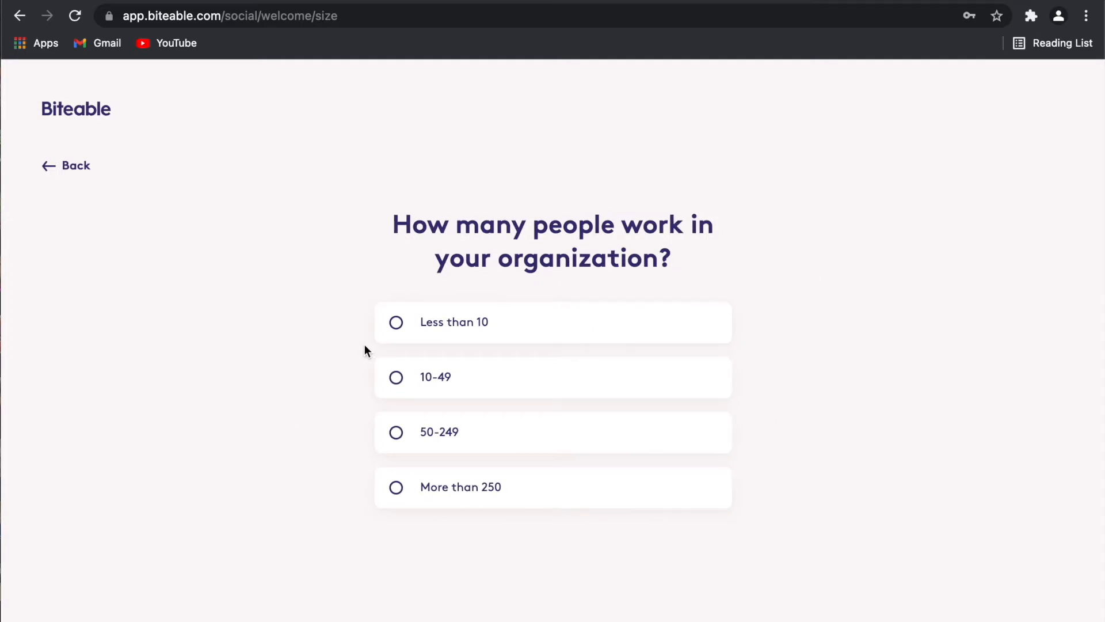
pyautogui.click(418, 379)
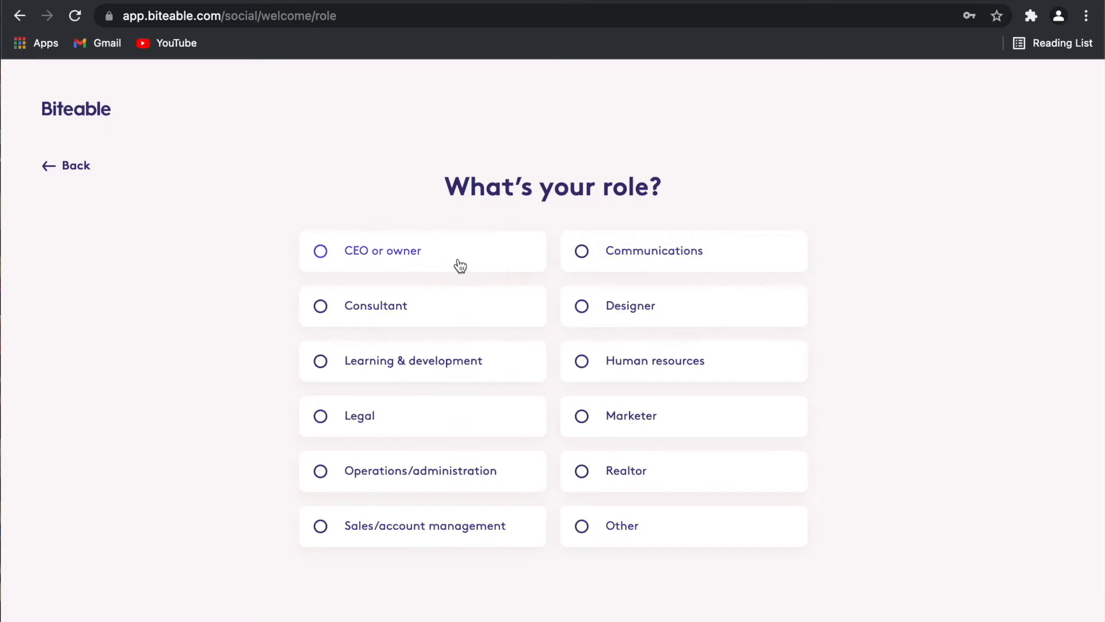
pyautogui.click(453, 307)
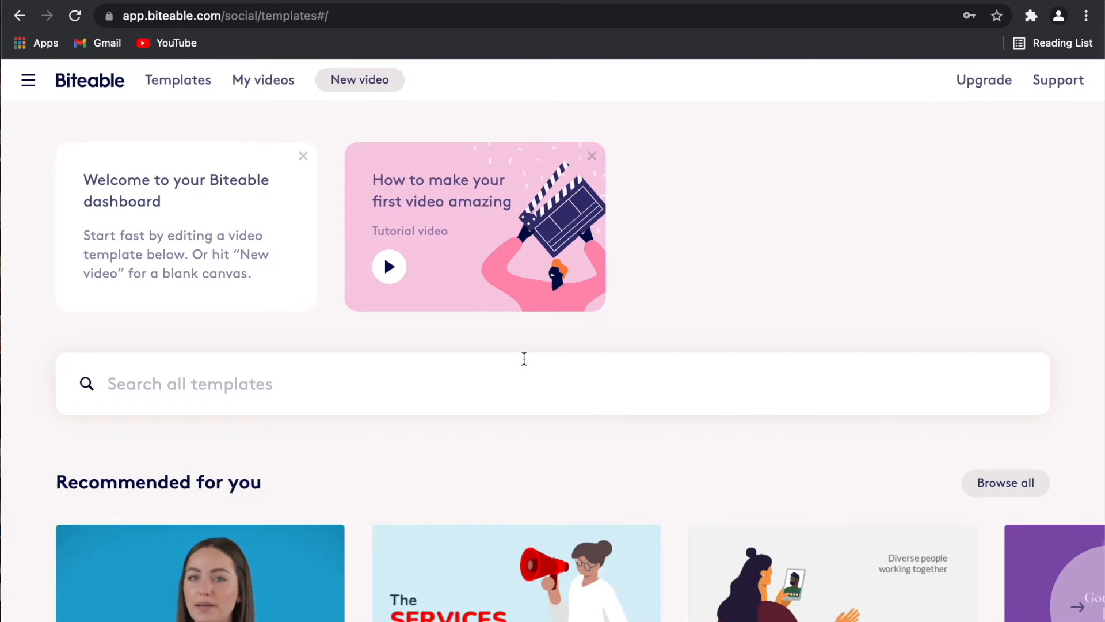
# Scroll the dashboard down to Template categories and open the Business category.
pyautogui.scroll(-10, 274, 265)
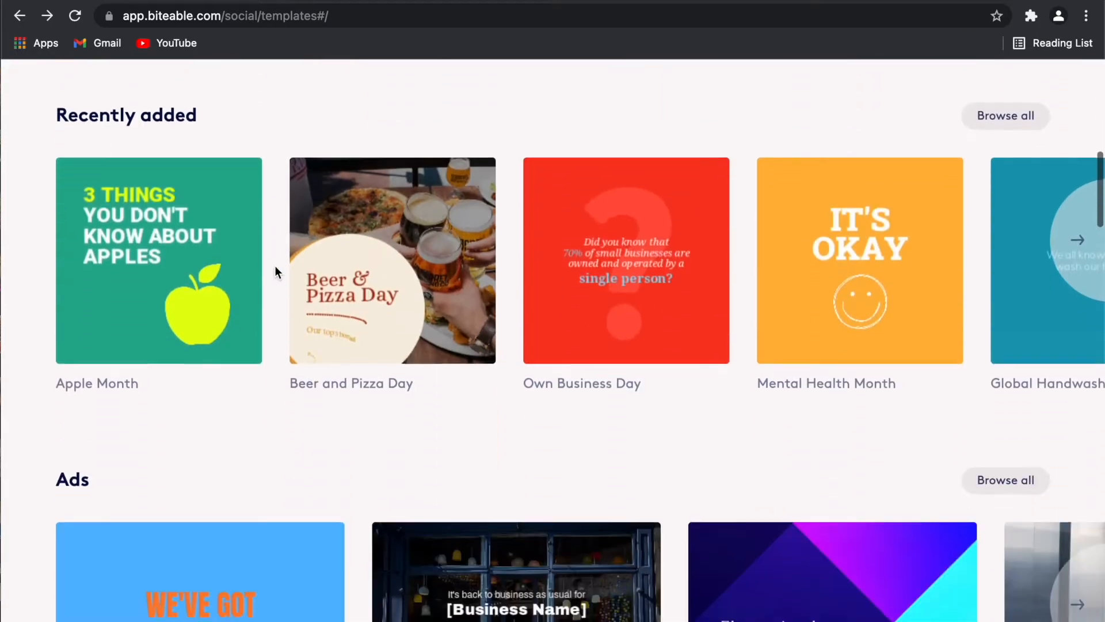
pyautogui.scroll(-15, 275, 265)
pyautogui.scroll(-12, 274, 265)
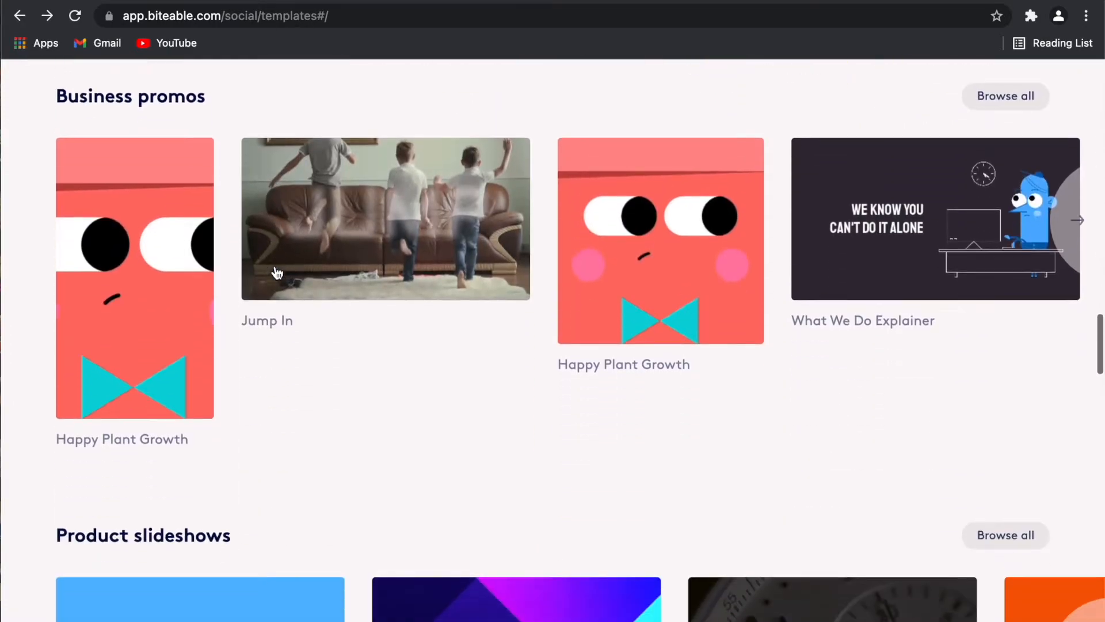
pyautogui.scroll(-2, 276, 271)
pyautogui.scroll(-4, 276, 271)
pyautogui.scroll(-20, 275, 268)
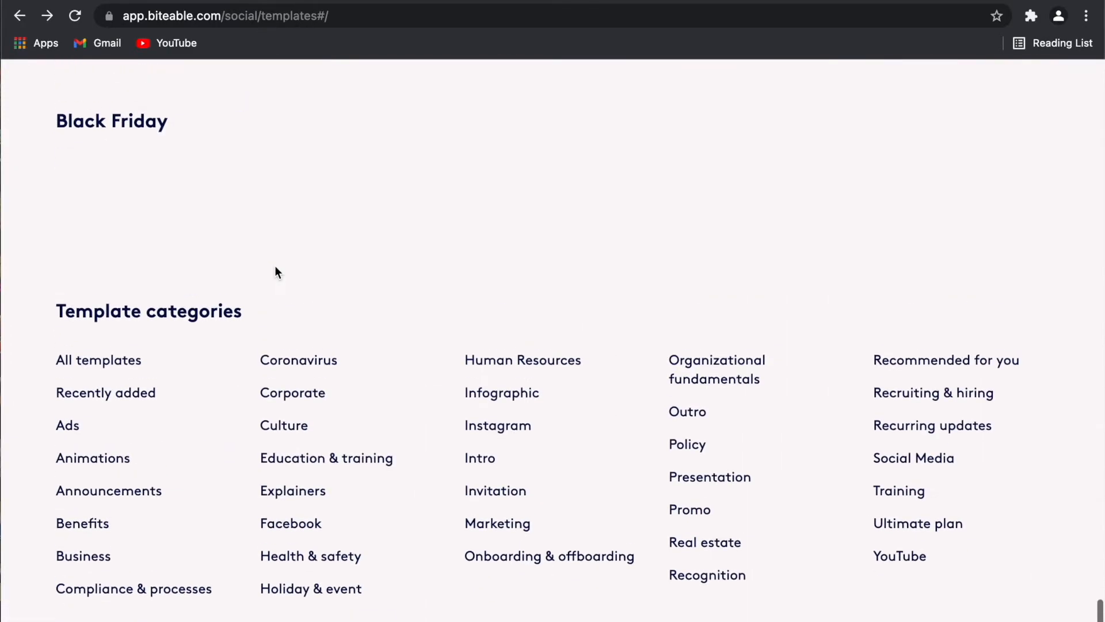
pyautogui.scroll(-8, 162, 320)
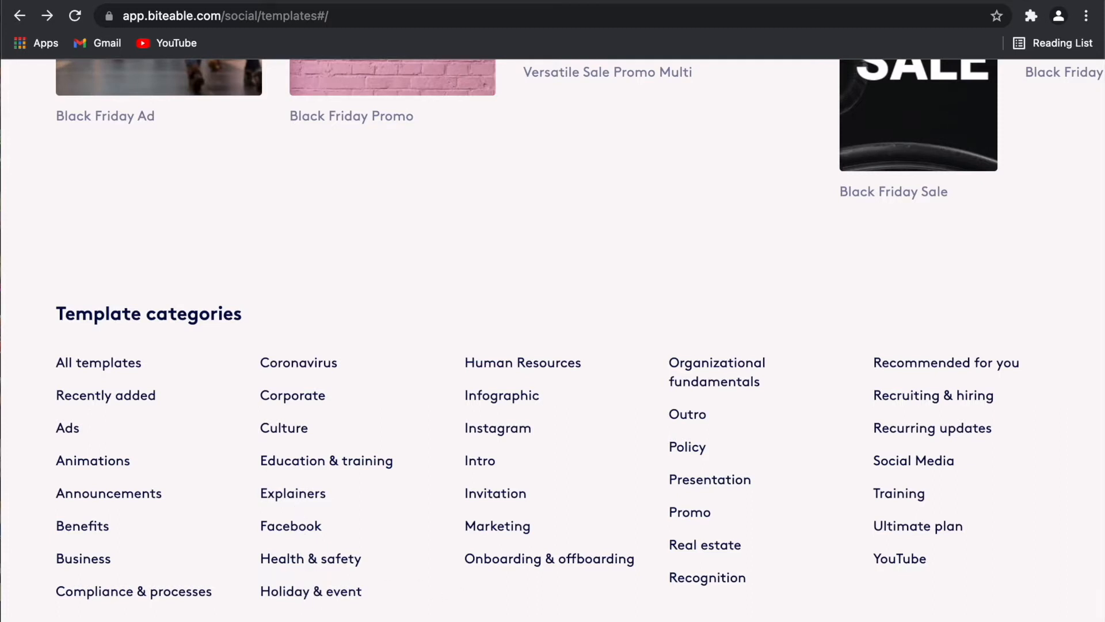
pyautogui.click(104, 565)
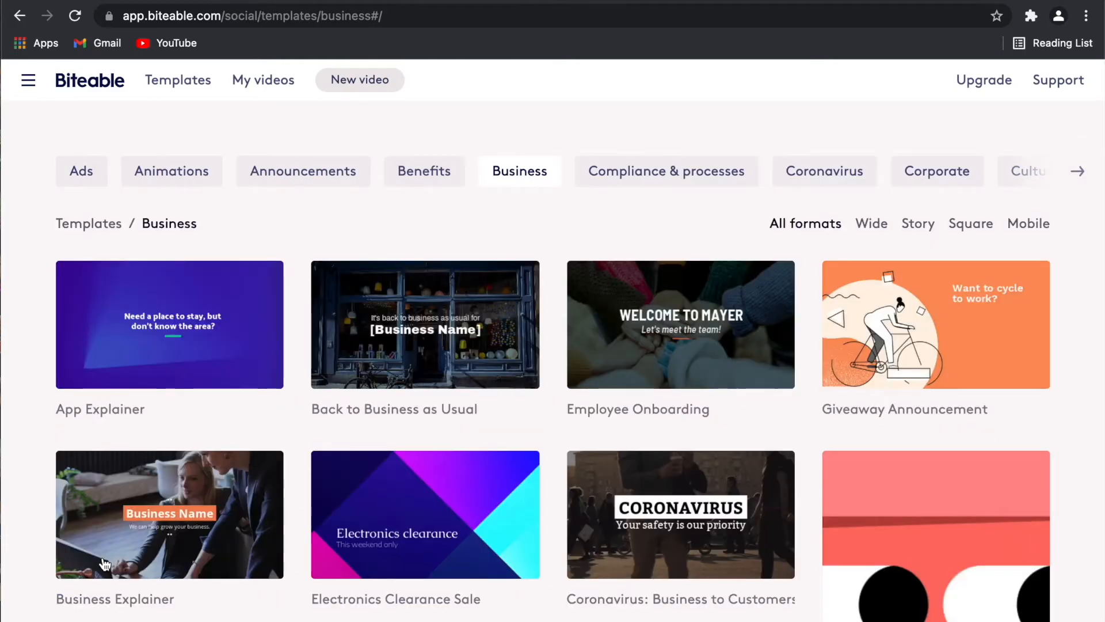
# Browse and preview the Business templates, then return to the top of the page.
pyautogui.scroll(-4, 104, 565)
pyautogui.scroll(-5, 104, 564)
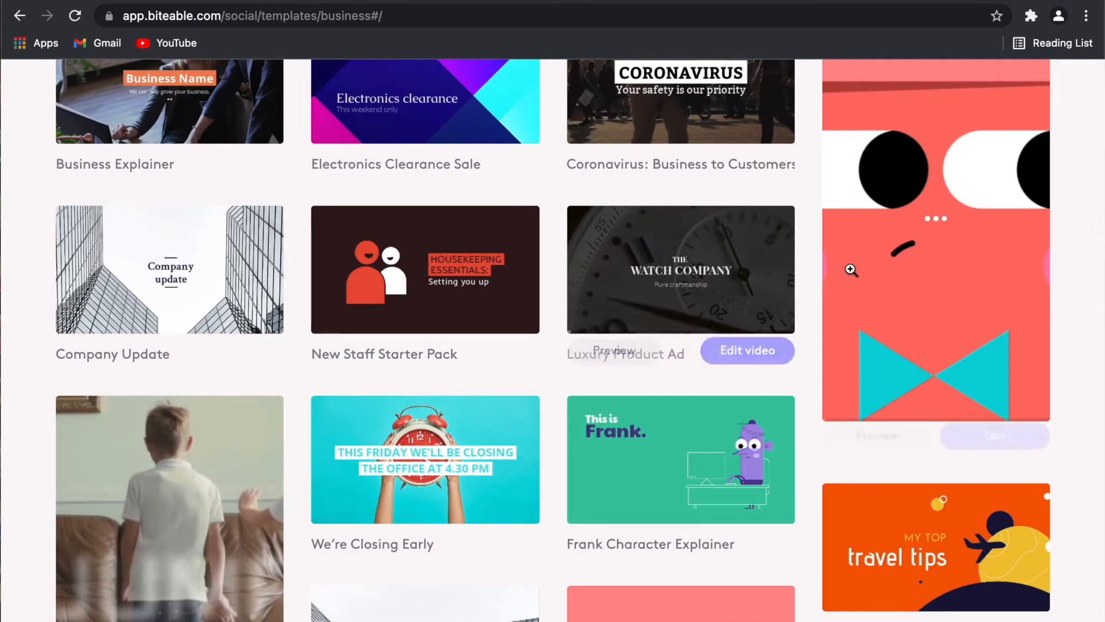
pyautogui.moveTo(852, 265)
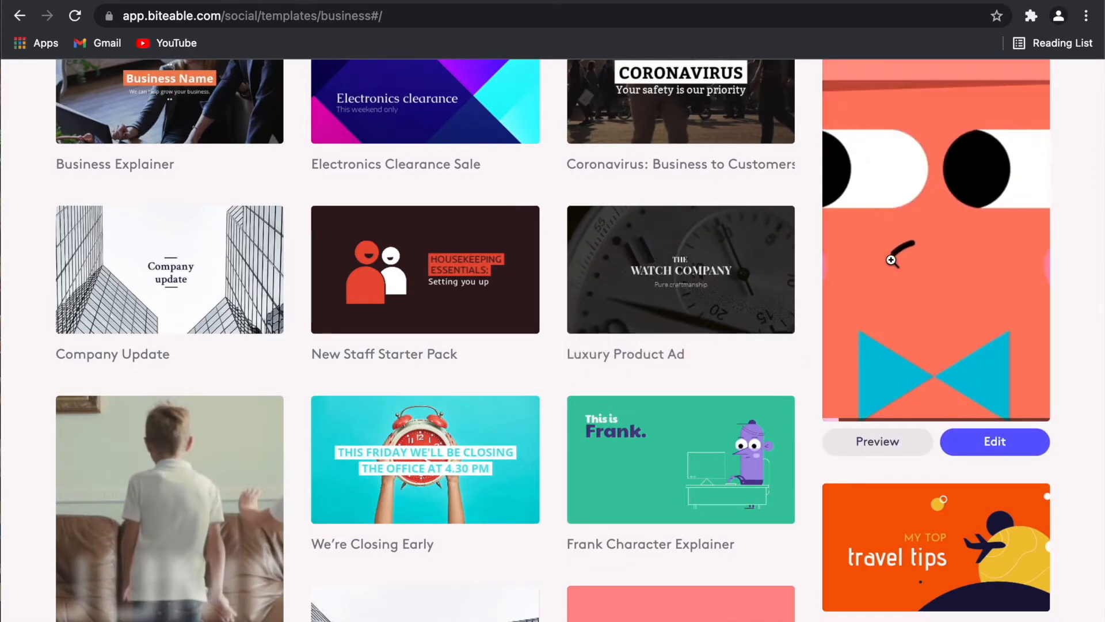
pyautogui.scroll(1, 892, 260)
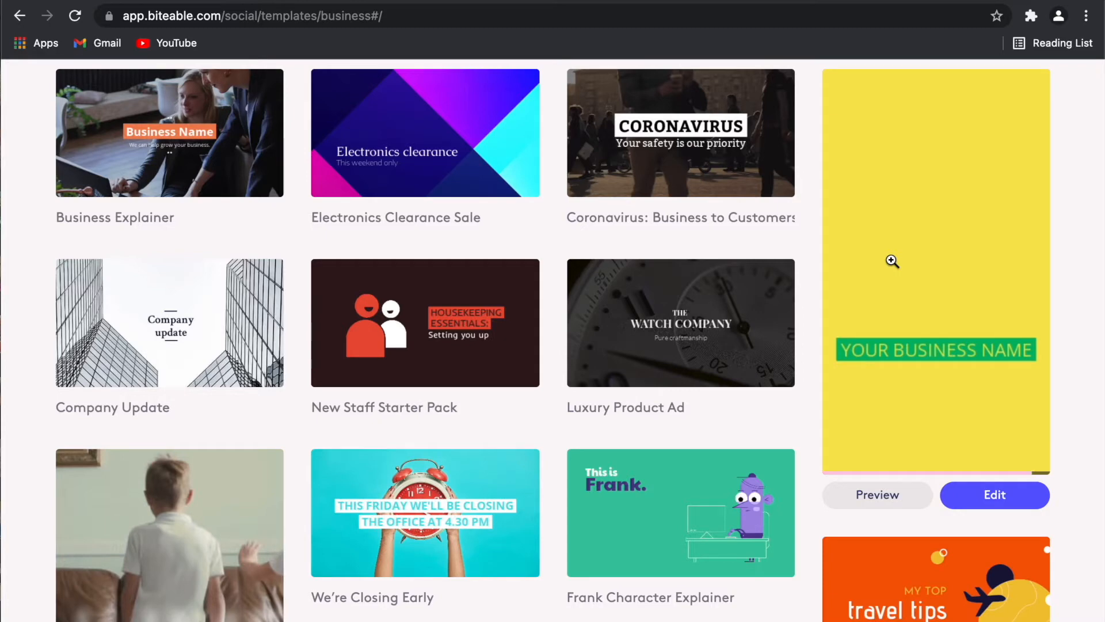
pyautogui.scroll(7, 362, 135)
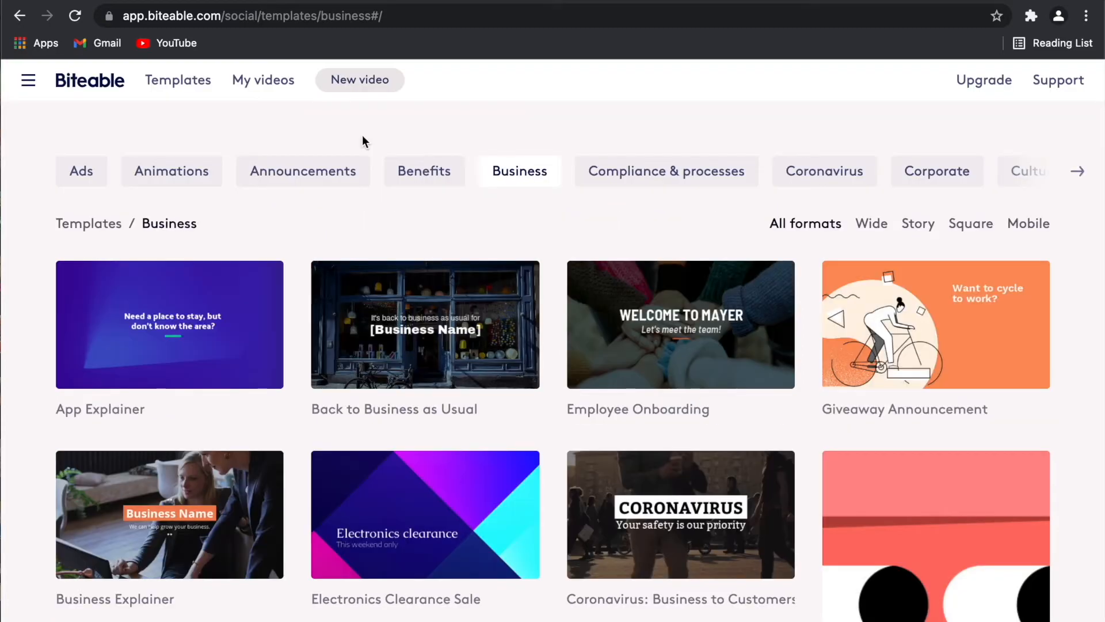
# Search templates for 'insurance' and edit a copy of the Insurance Promo Clay template.
pyautogui.click(202, 82)
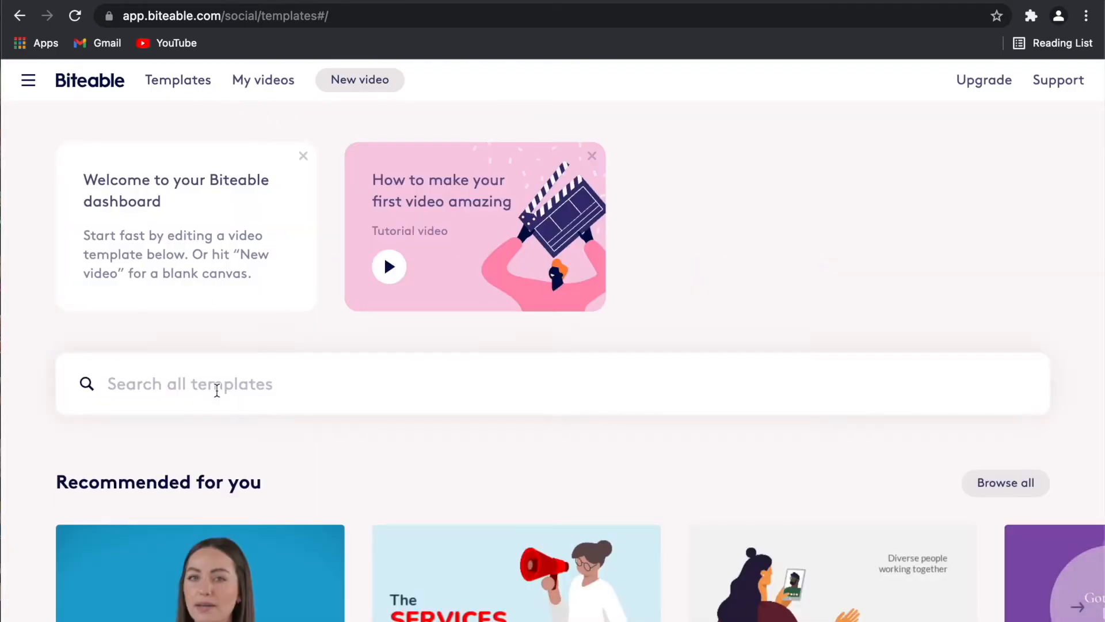
pyautogui.write('insura')
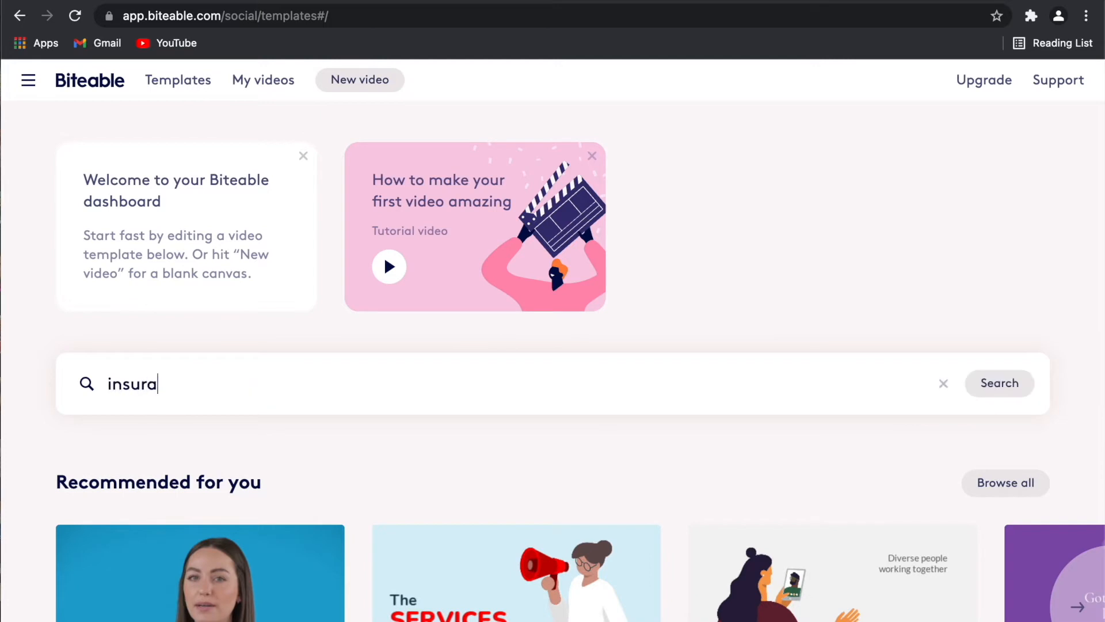
pyautogui.write('nce')
pyautogui.press('Return')
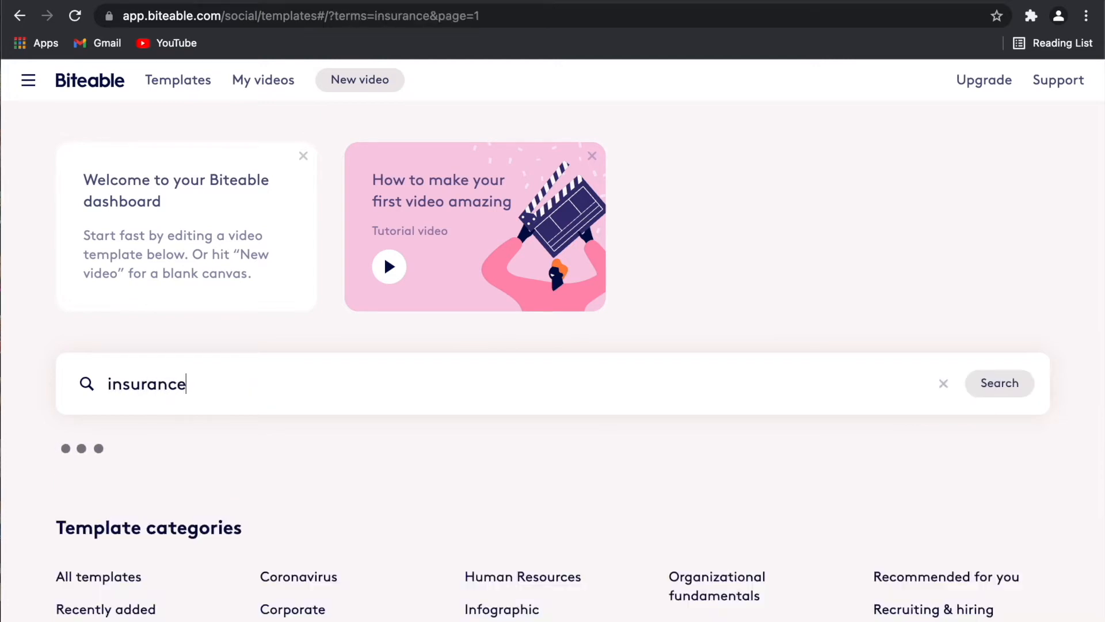
pyautogui.scroll(-3, 286, 530)
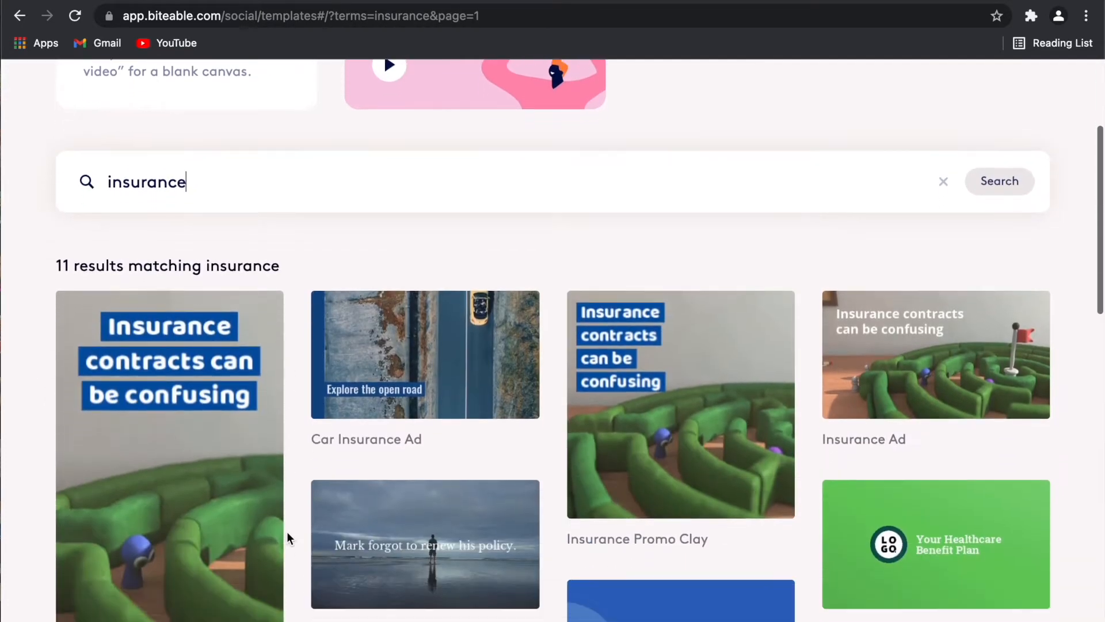
pyautogui.scroll(-2, 214, 504)
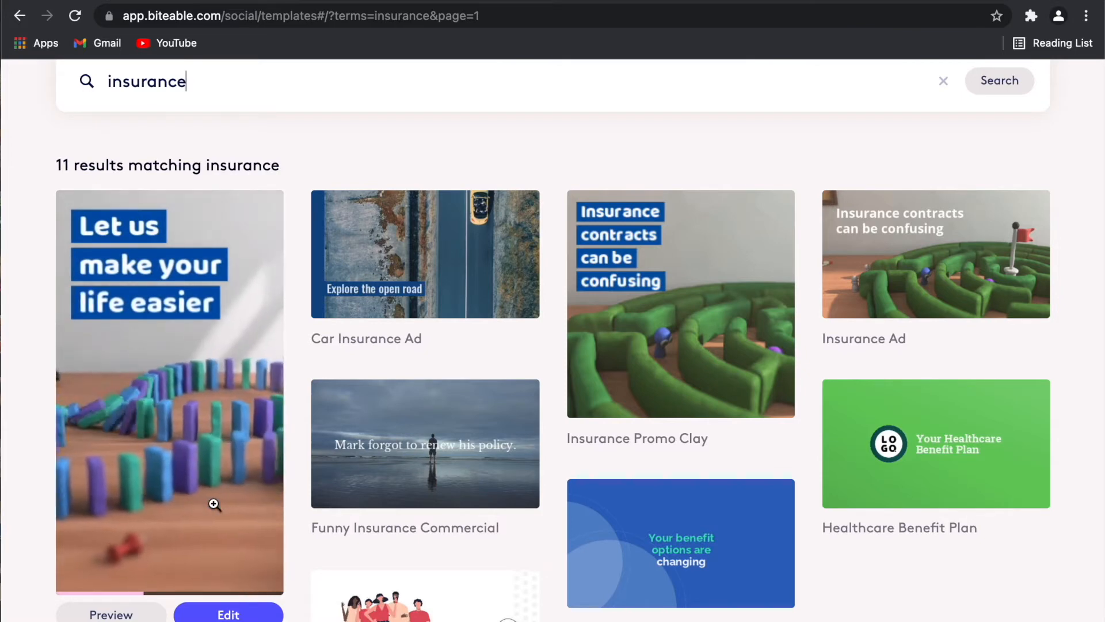
pyautogui.click(228, 613)
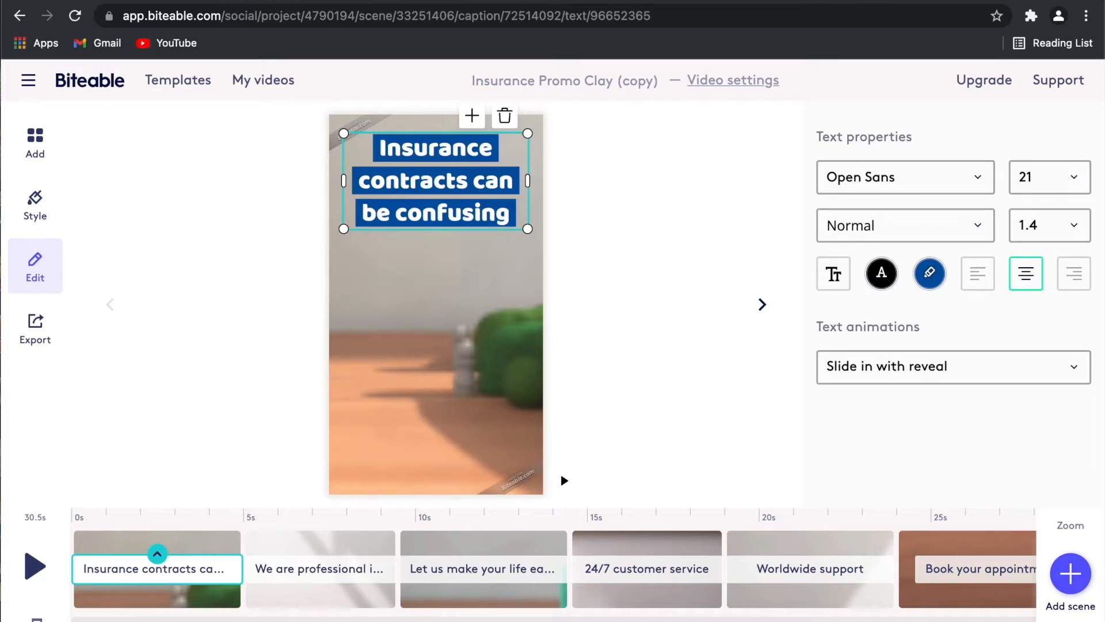
# In Video settings, title the video 'Insurance Awareness', pick the 1:1 square shape and save.
pyautogui.click(717, 84)
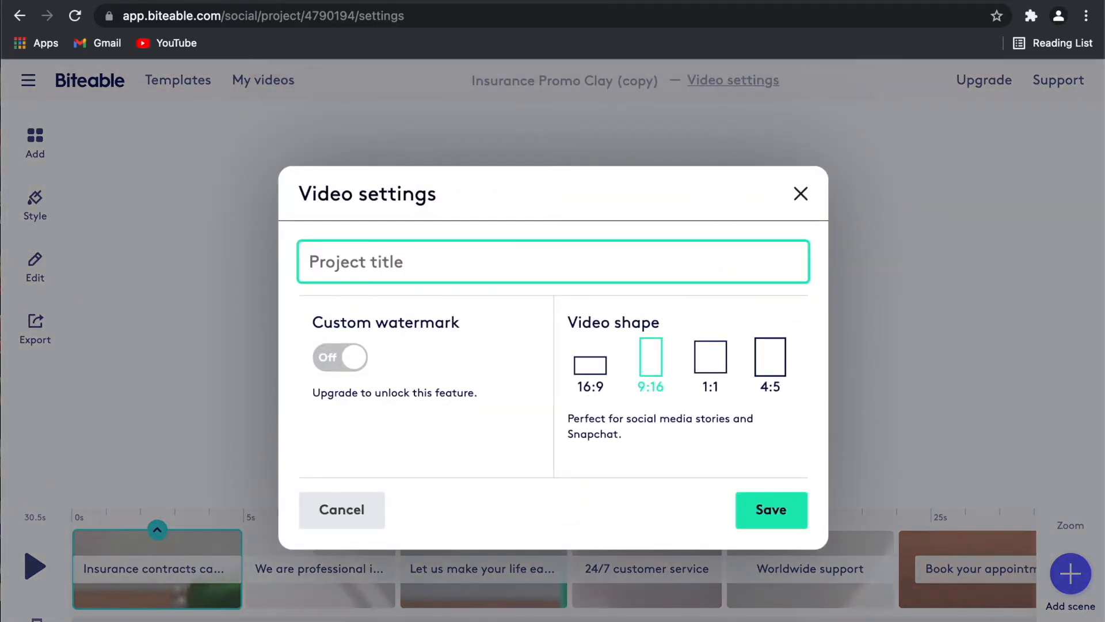
pyautogui.write('Insruc')
pyautogui.press('BackSpace')
pyautogui.press('BackSpace')
pyautogui.press('BackSpace')
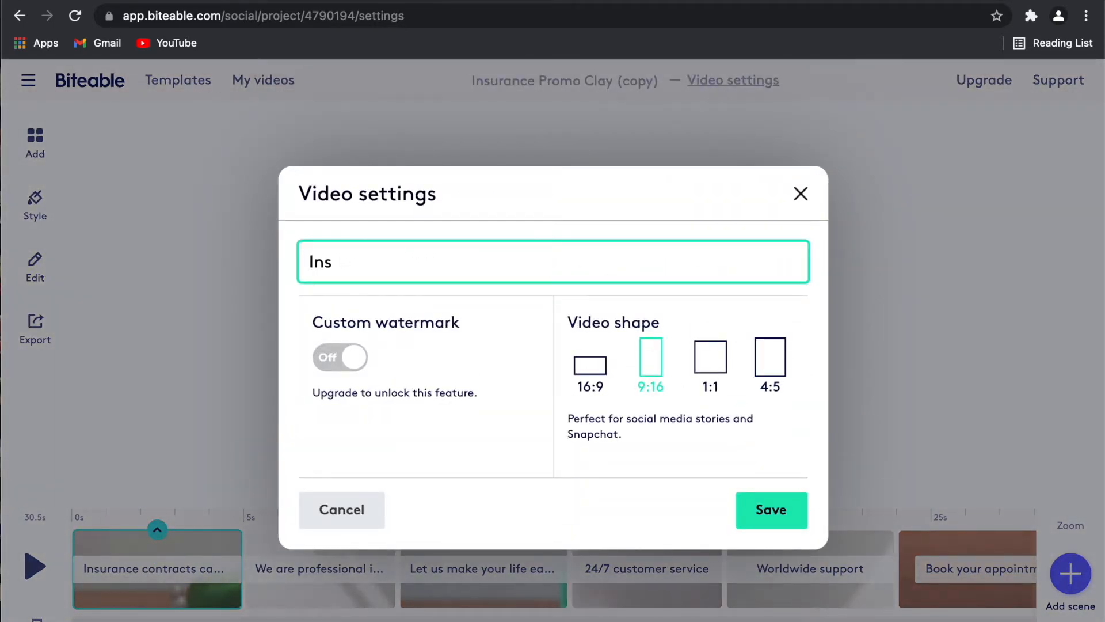
pyautogui.write('surance Awaren')
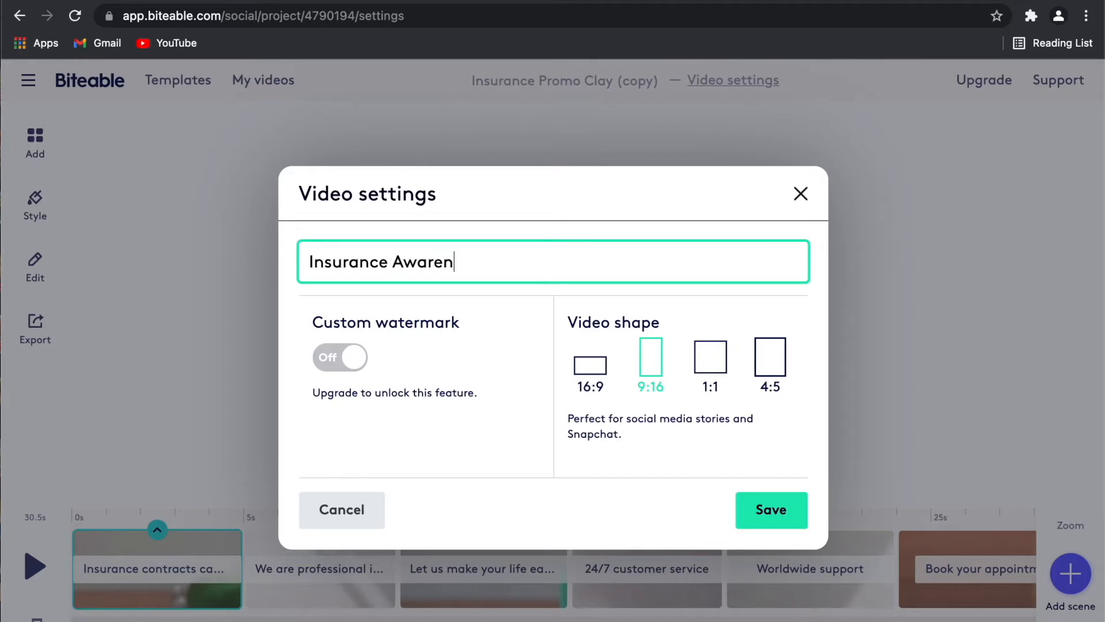
pyautogui.write('ess')
pyautogui.click(598, 374)
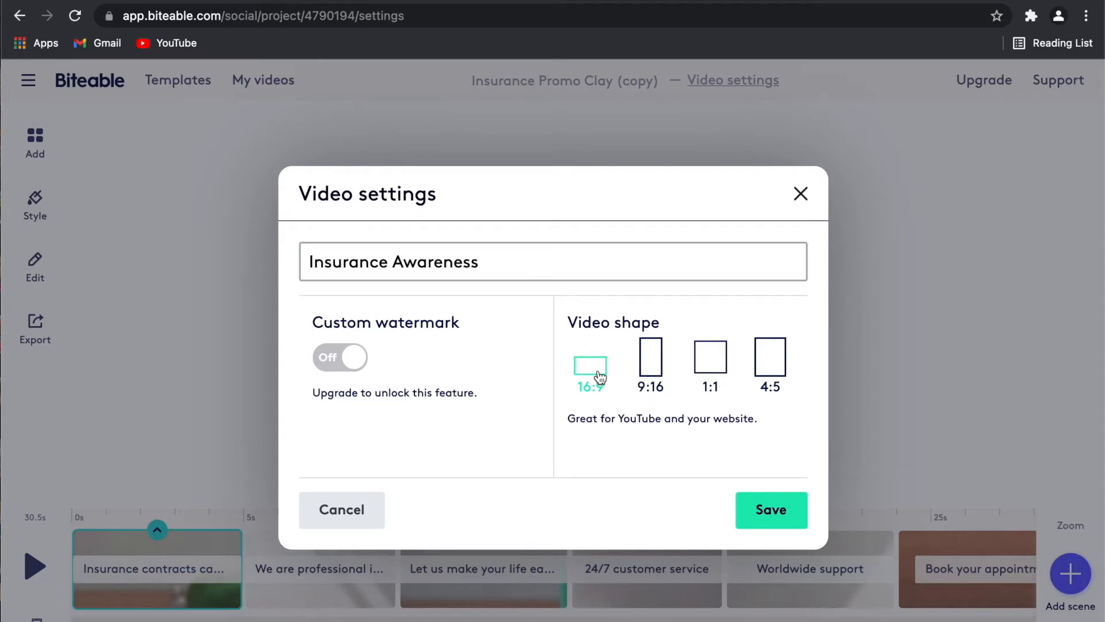
pyautogui.click(652, 373)
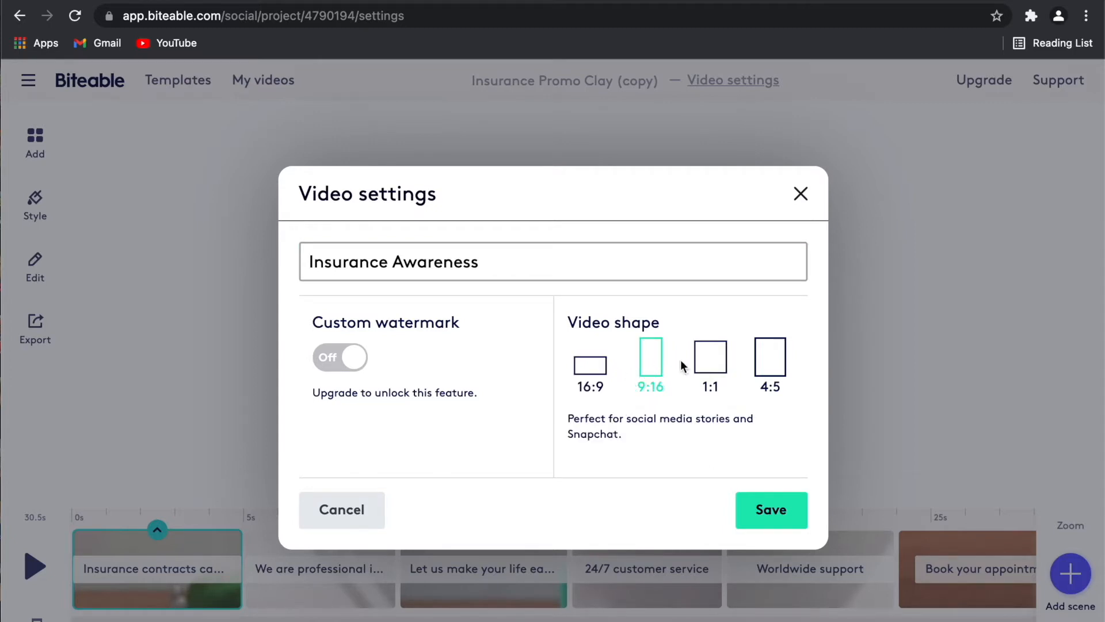
pyautogui.click(713, 363)
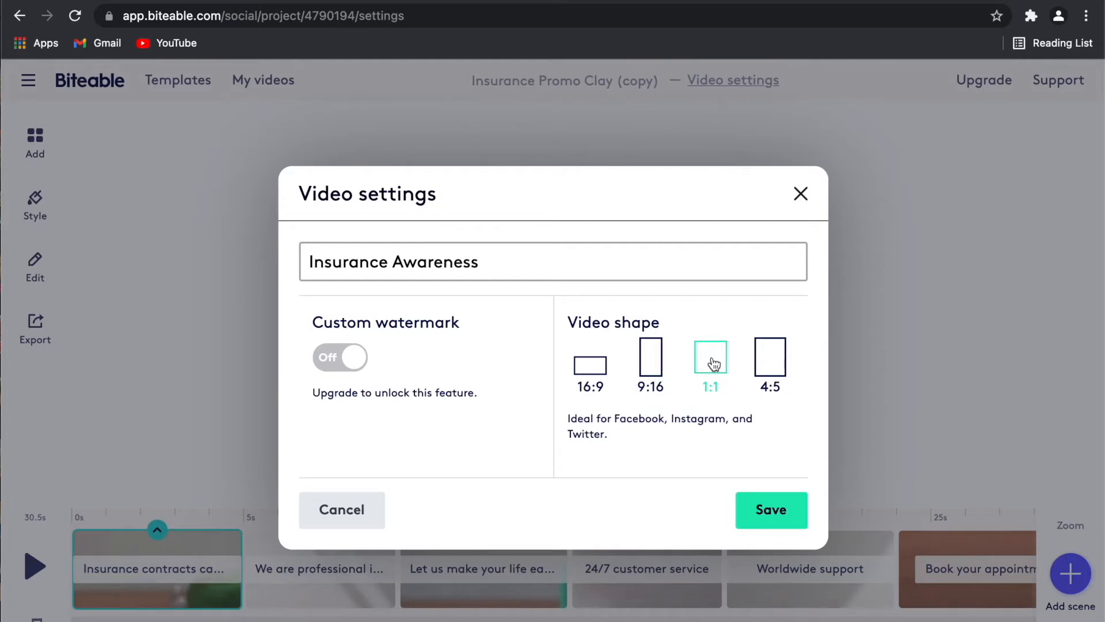
pyautogui.click(772, 367)
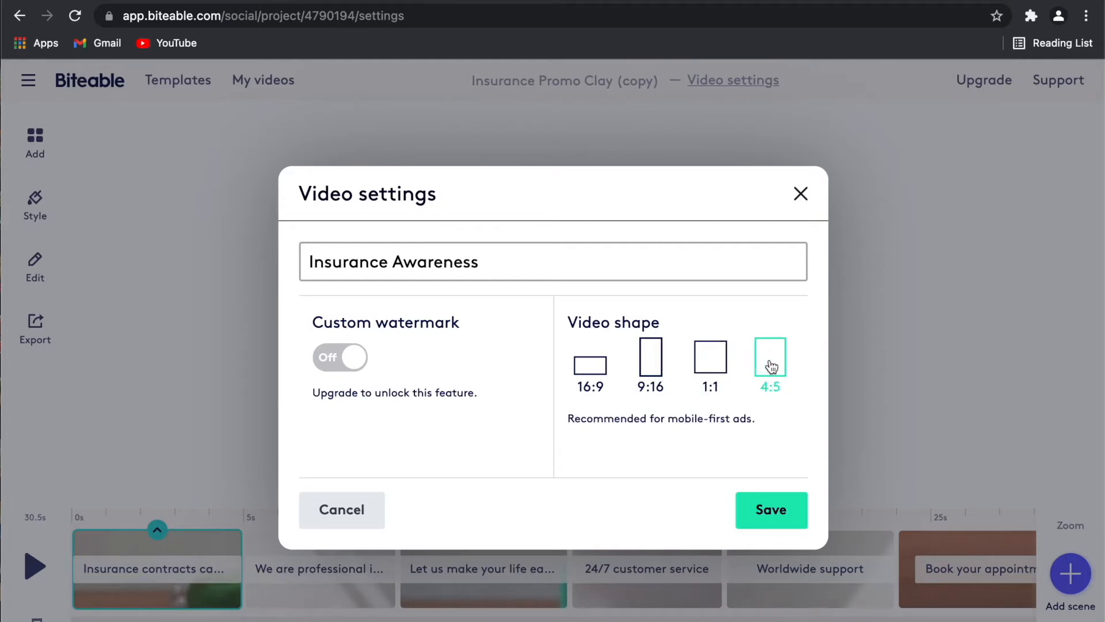
pyautogui.click(723, 365)
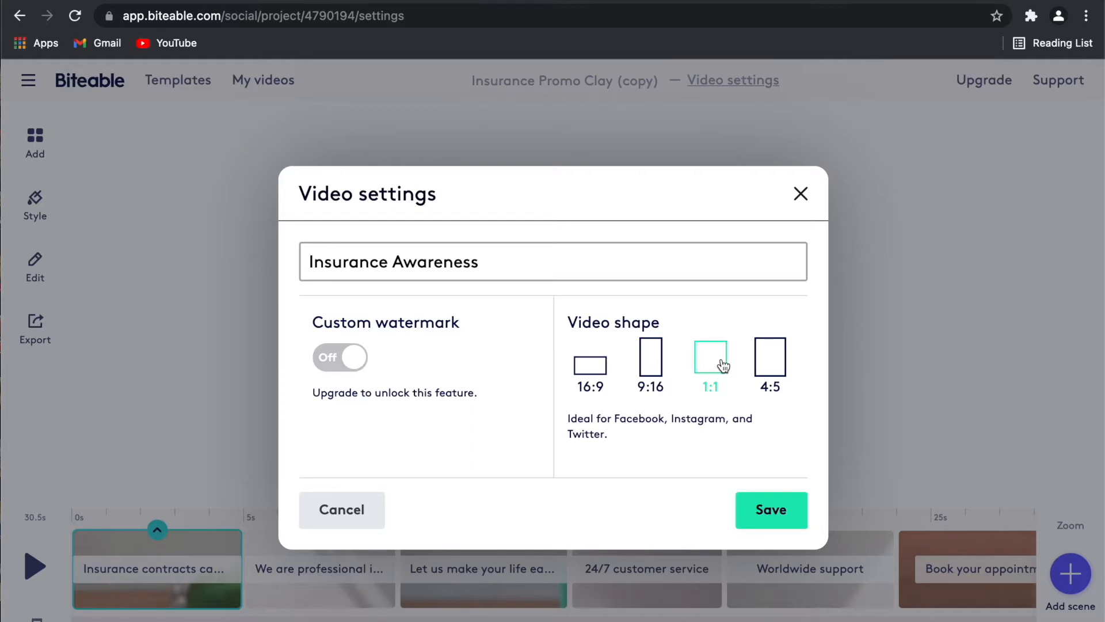
pyautogui.click(765, 517)
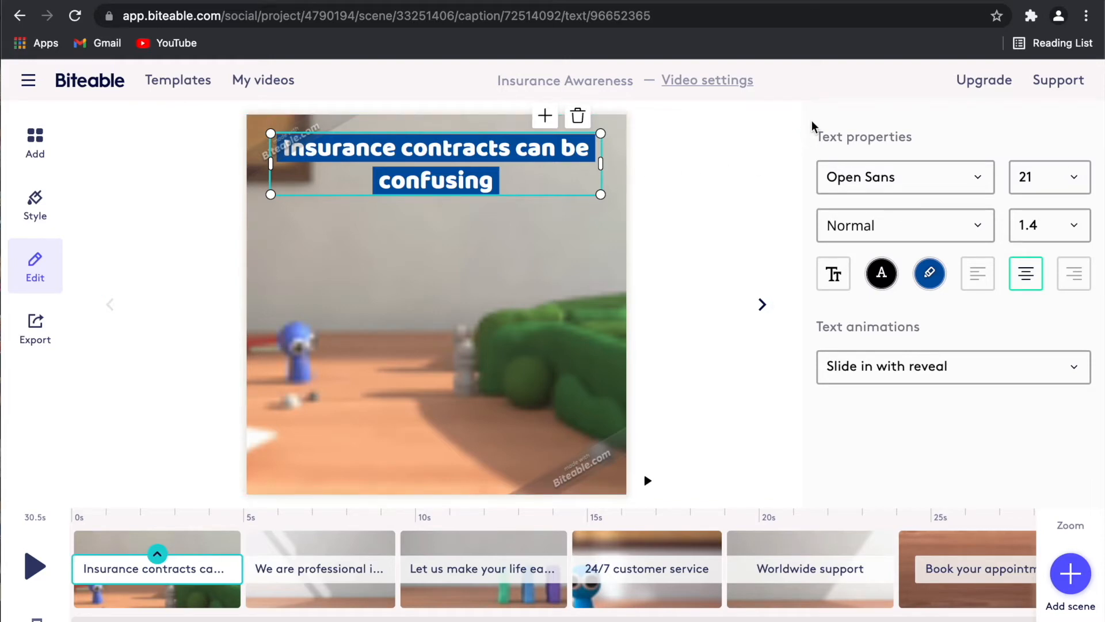
pyautogui.click(38, 137)
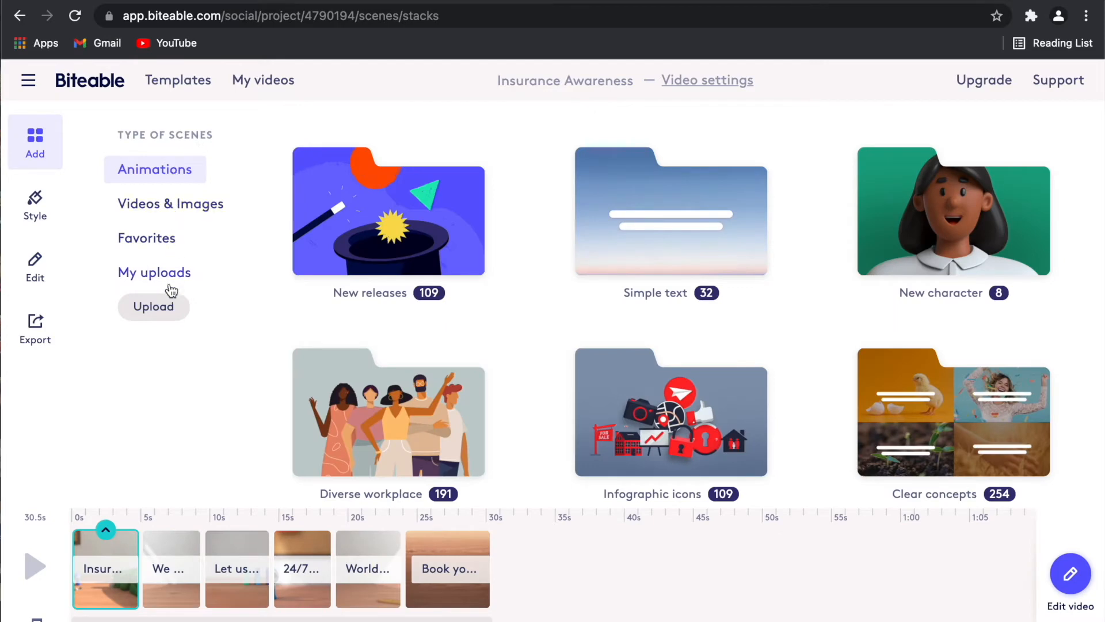
pyautogui.click(41, 212)
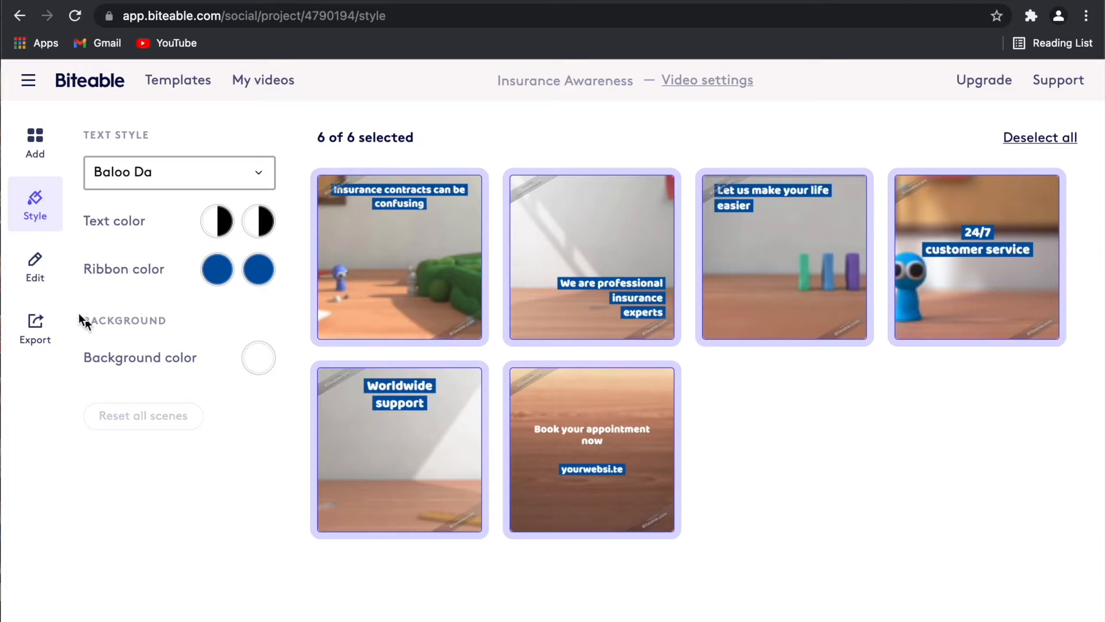
pyautogui.click(43, 279)
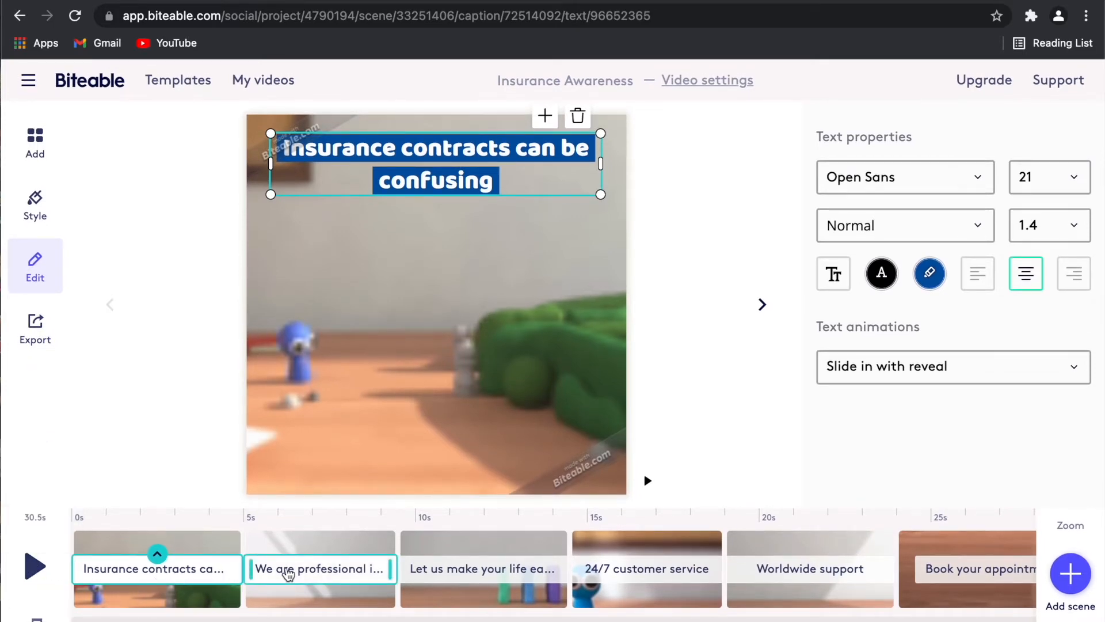
pyautogui.hscroll(5, 921, 578)
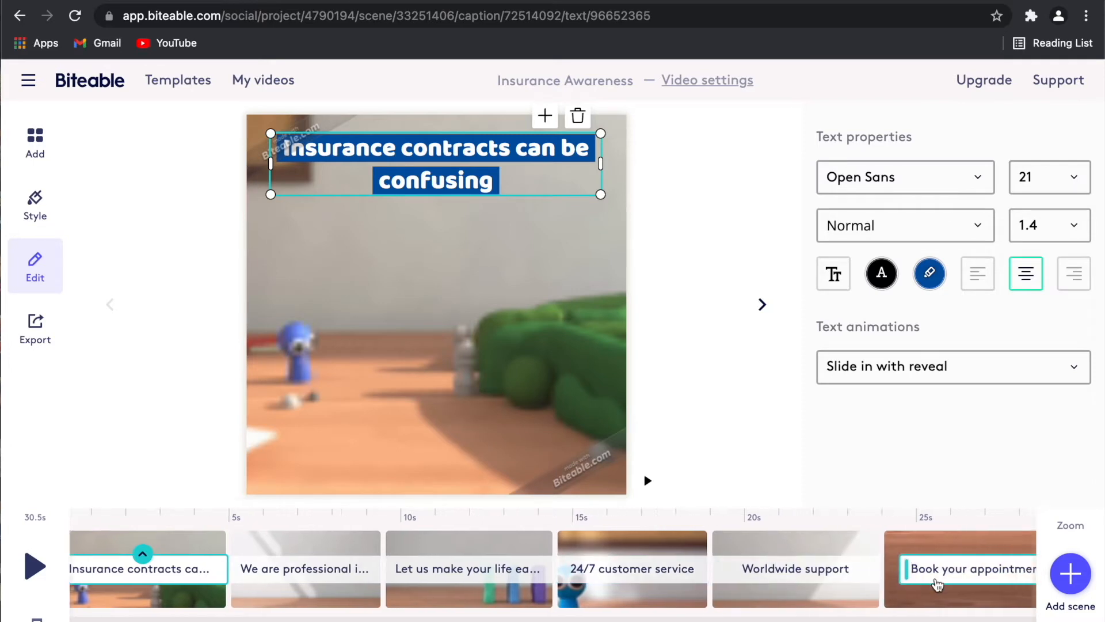
pyautogui.hscroll(2, 936, 581)
pyautogui.hscroll(-5, 936, 581)
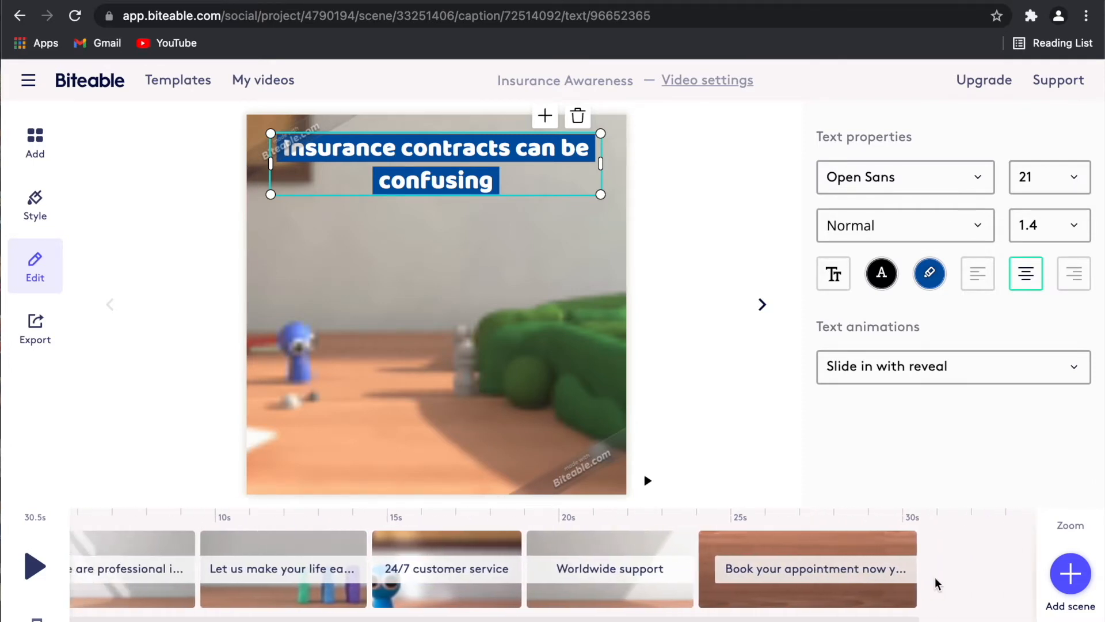
pyautogui.hscroll(-3, 936, 580)
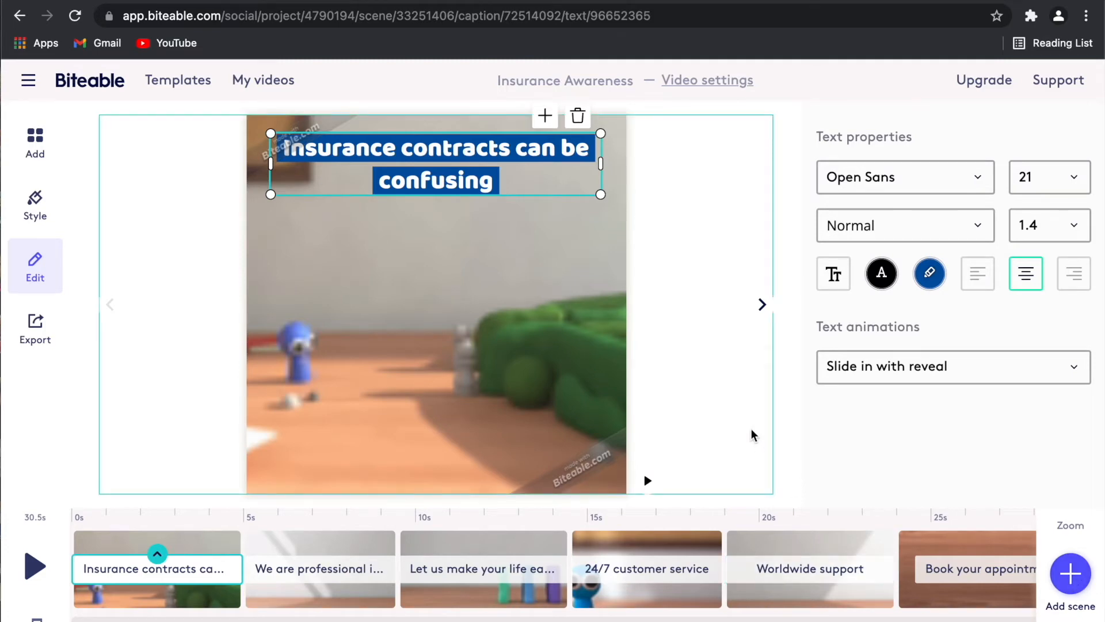
# Swap the opening scene's background for the woman-holding-cash clip from Money & business stock.
pyautogui.click(592, 357)
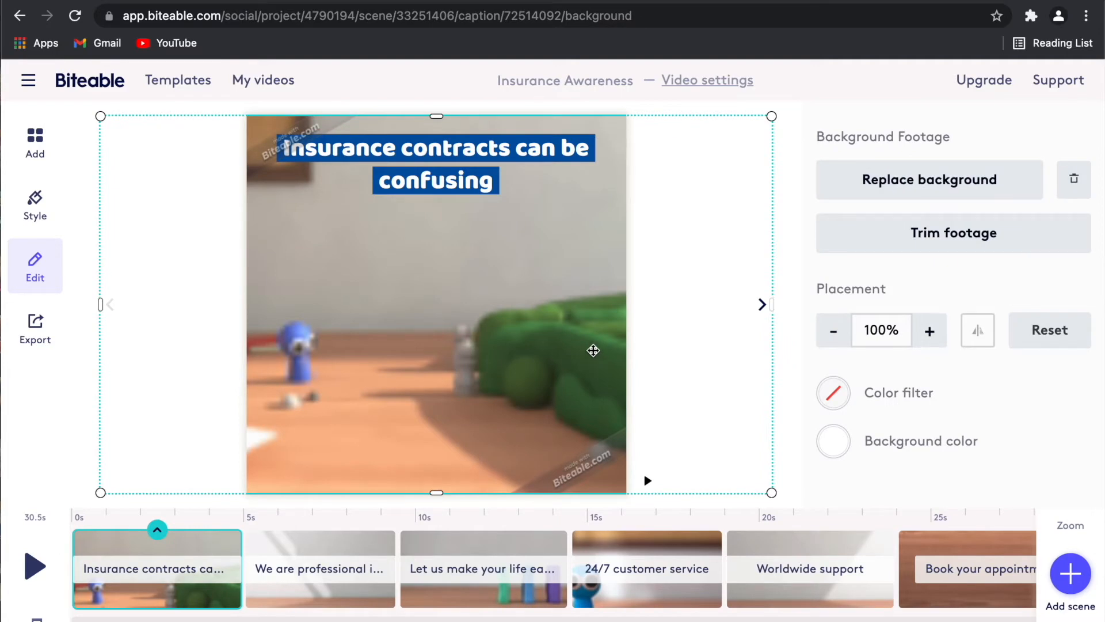
pyautogui.click(937, 185)
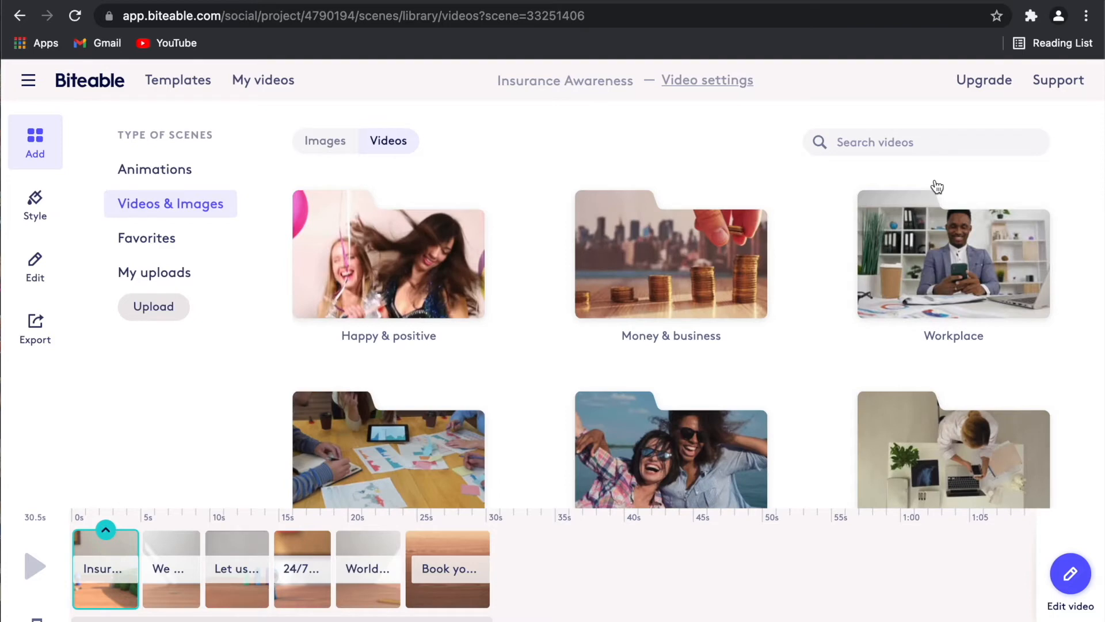
pyautogui.click(721, 277)
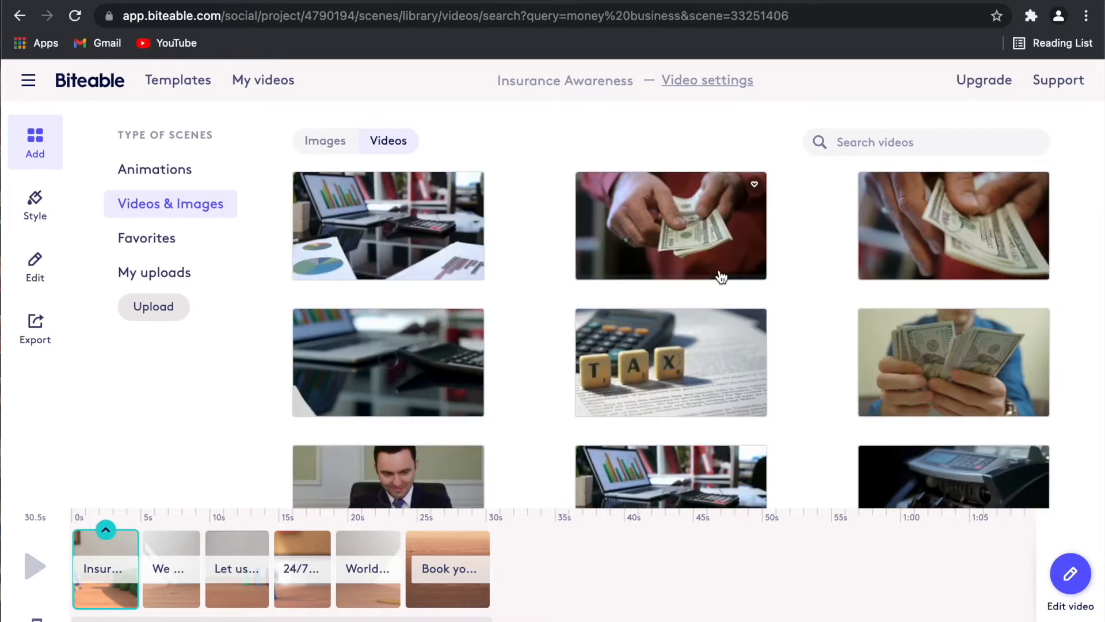
pyautogui.scroll(-5, 722, 278)
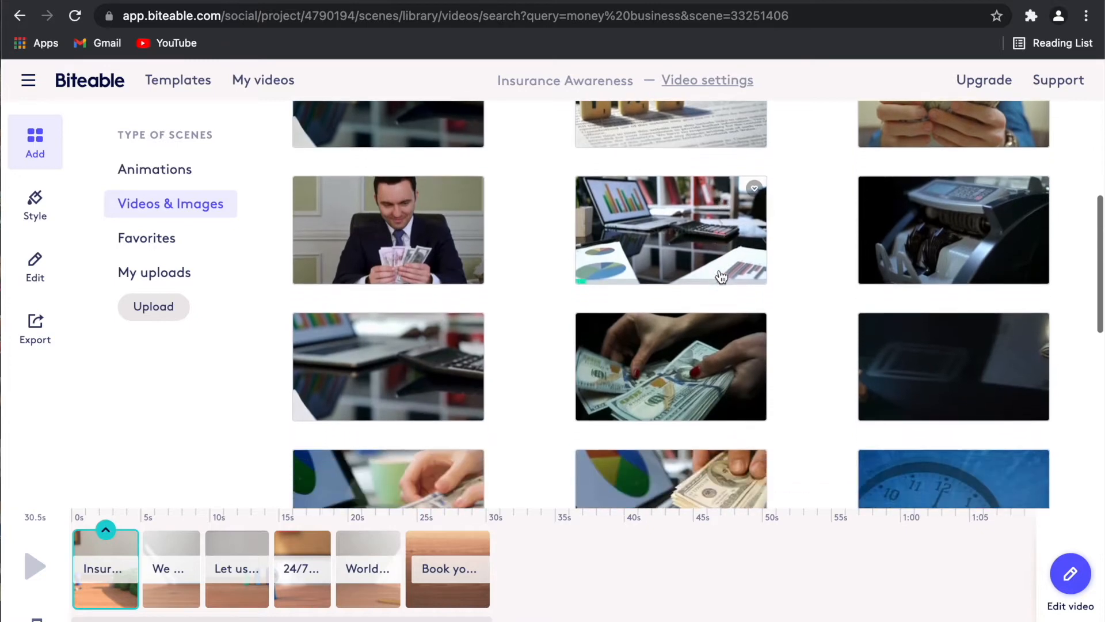
pyautogui.scroll(-2, 722, 278)
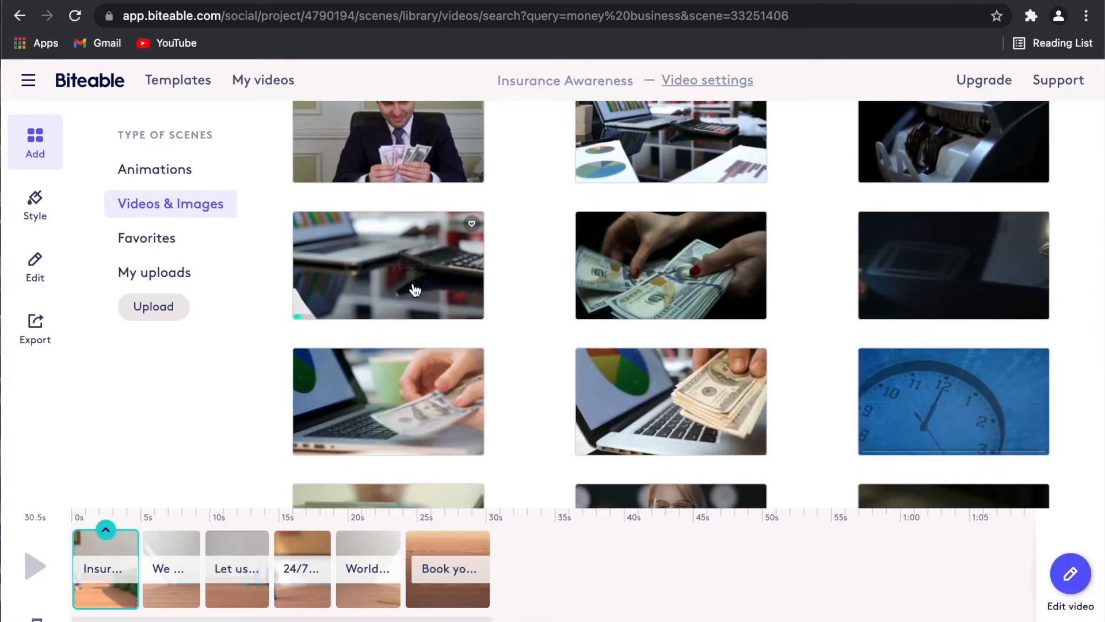
pyautogui.scroll(3, 415, 290)
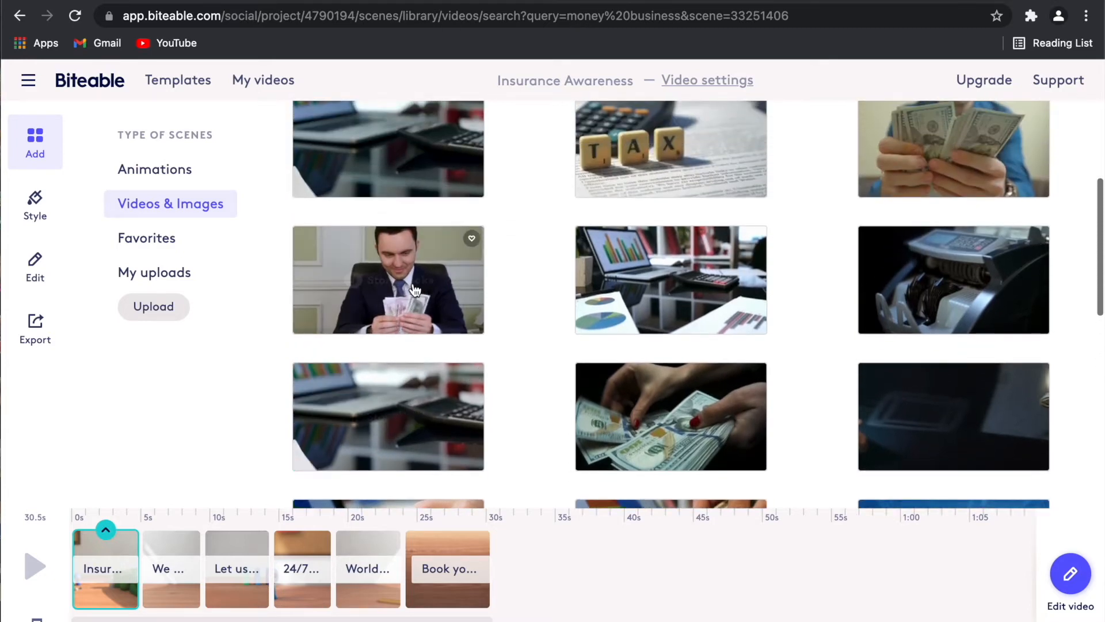
pyautogui.scroll(3, 415, 289)
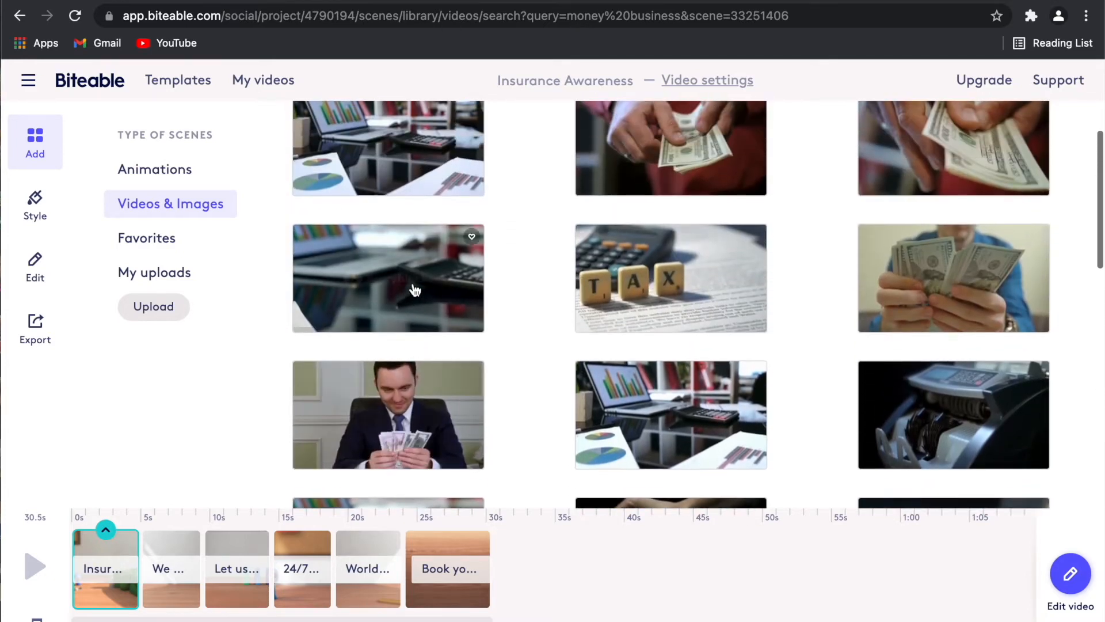
pyautogui.scroll(2, 966, 263)
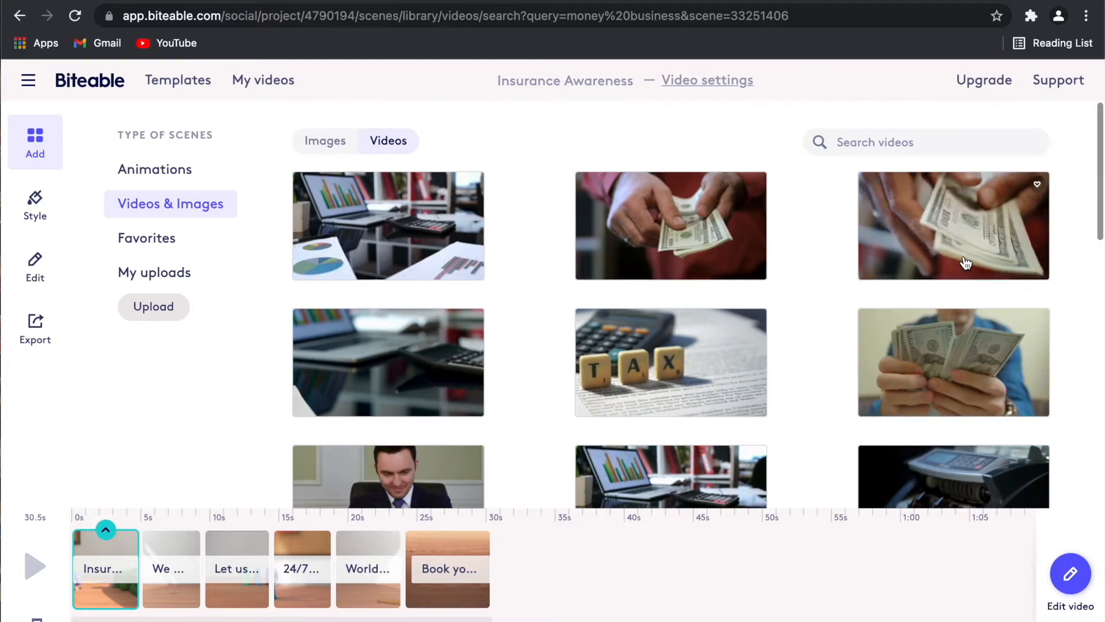
pyautogui.scroll(-10, 966, 263)
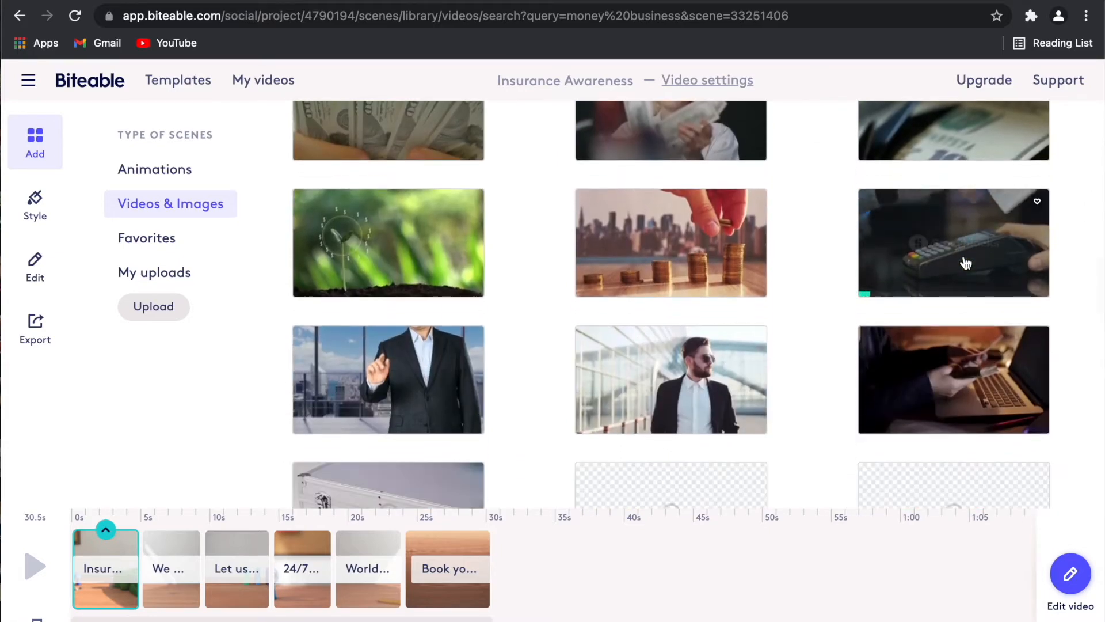
pyautogui.scroll(4, 966, 263)
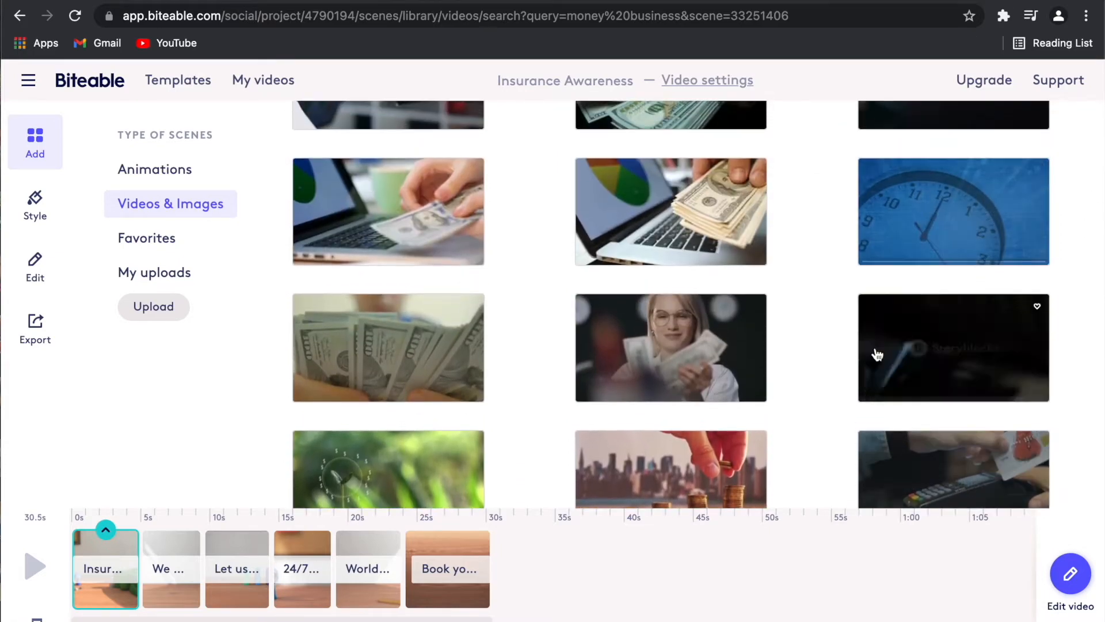
pyautogui.click(740, 366)
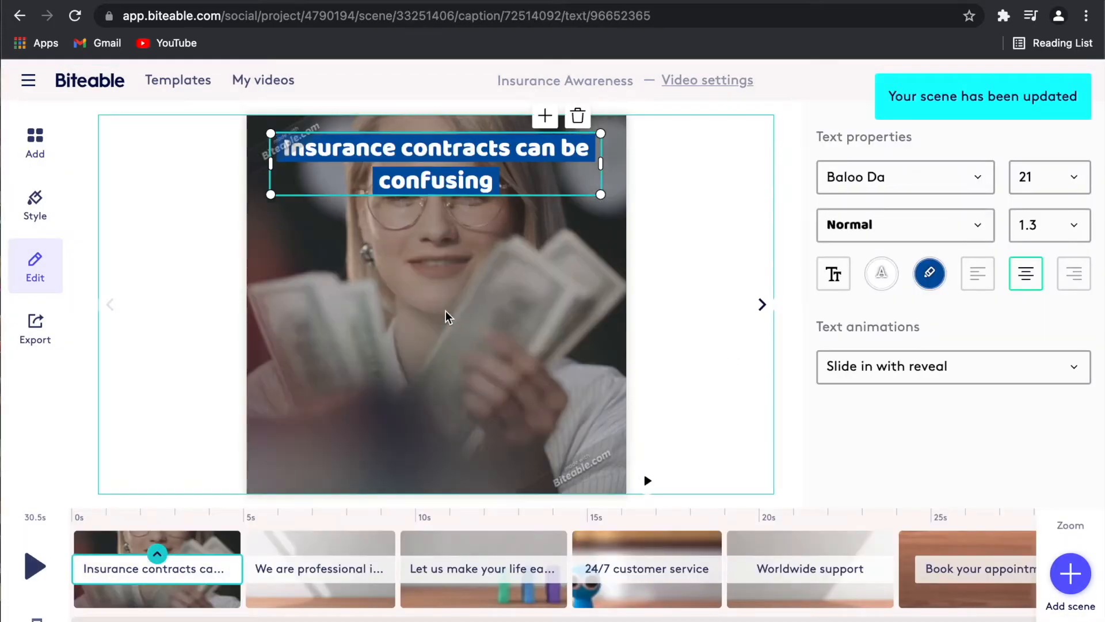
# Play the opening scene to preview it with the new cash-counting background.
pyautogui.click(648, 482)
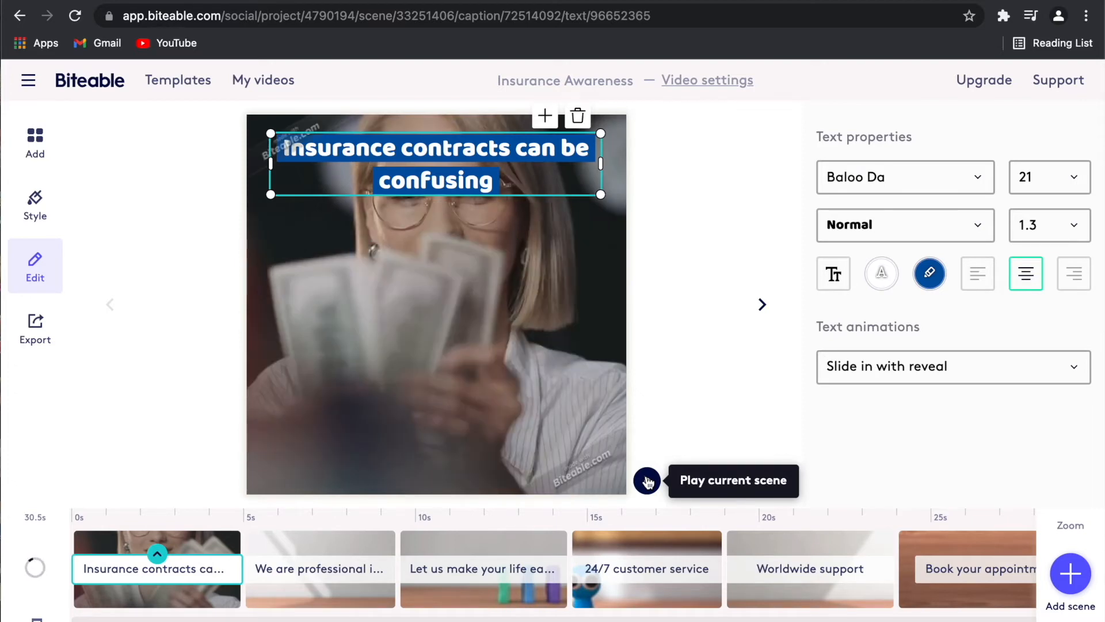
pyautogui.click(648, 482)
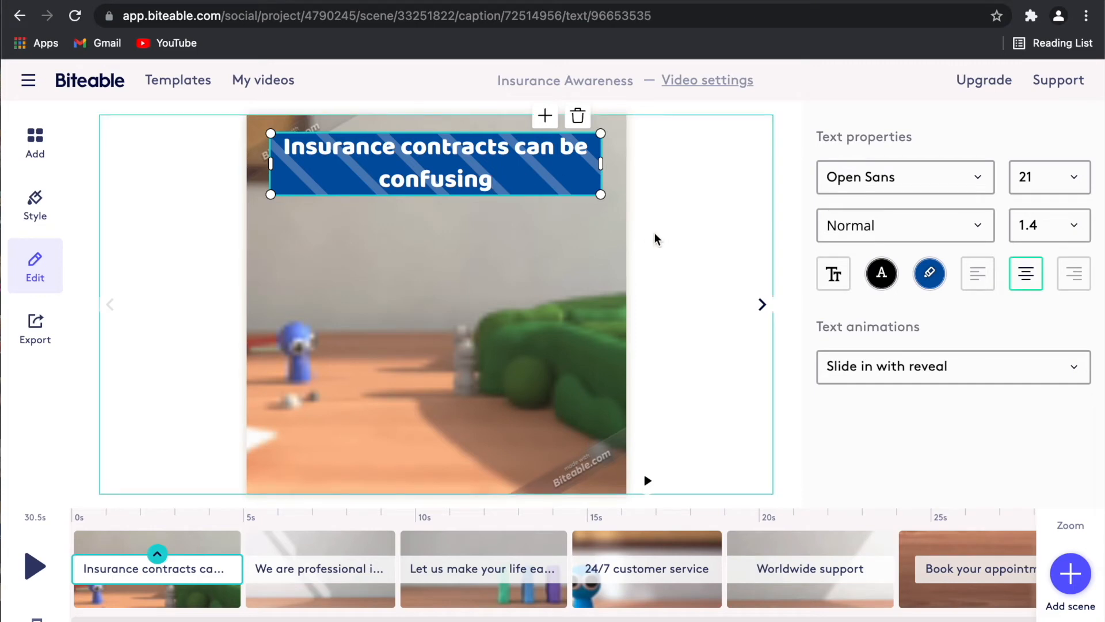
# Select all the first caption's text and retype it as 'Are You Familiar With Insurance Contract?'.
pyautogui.moveTo(495, 174); pyautogui.dragTo(288, 136)
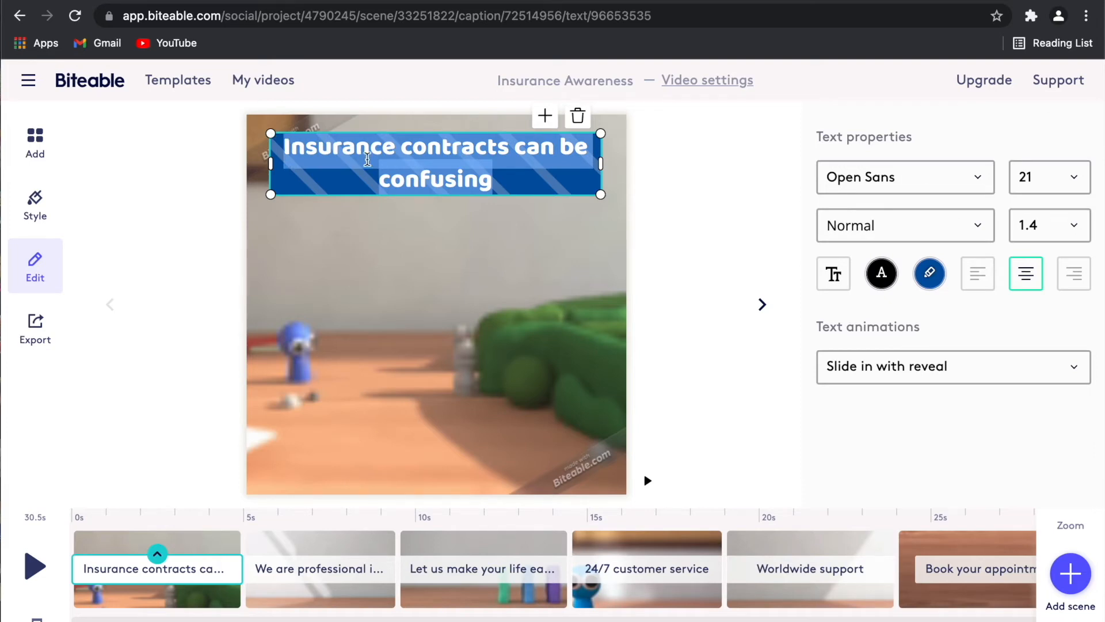
pyautogui.press('BackSpace')
pyautogui.press('super+z')
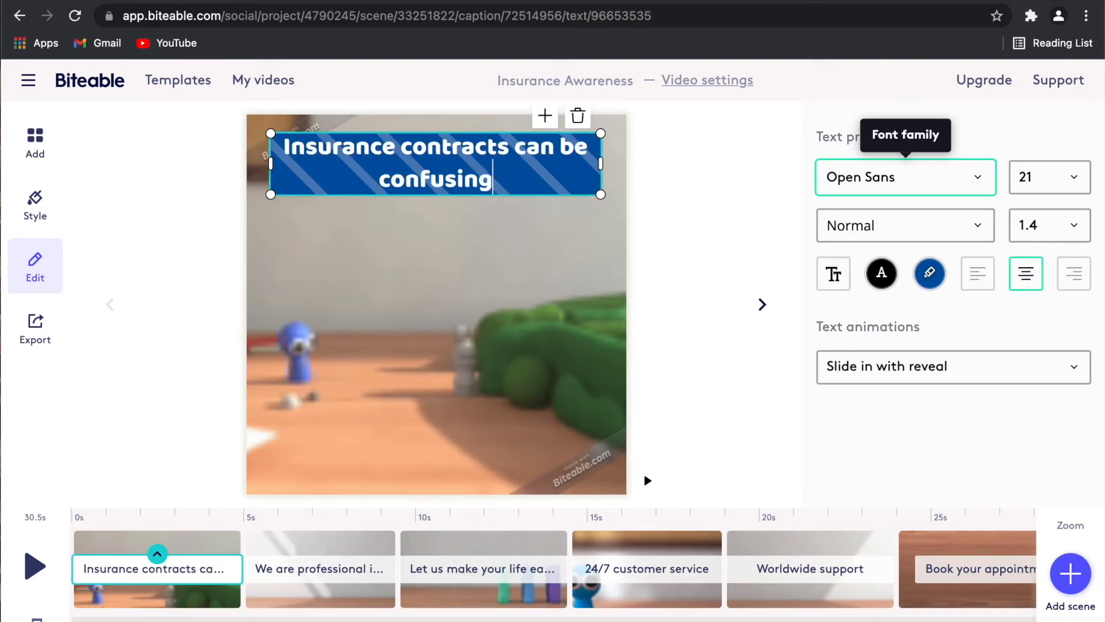
pyautogui.press('super+a')
pyautogui.write('A')
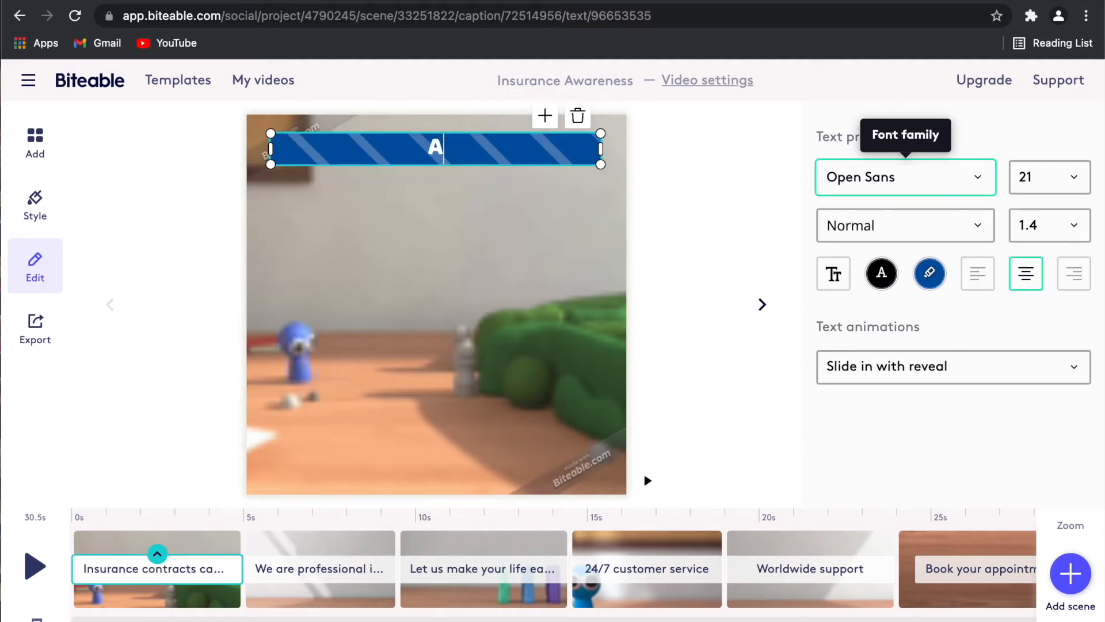
pyautogui.write('re You ')
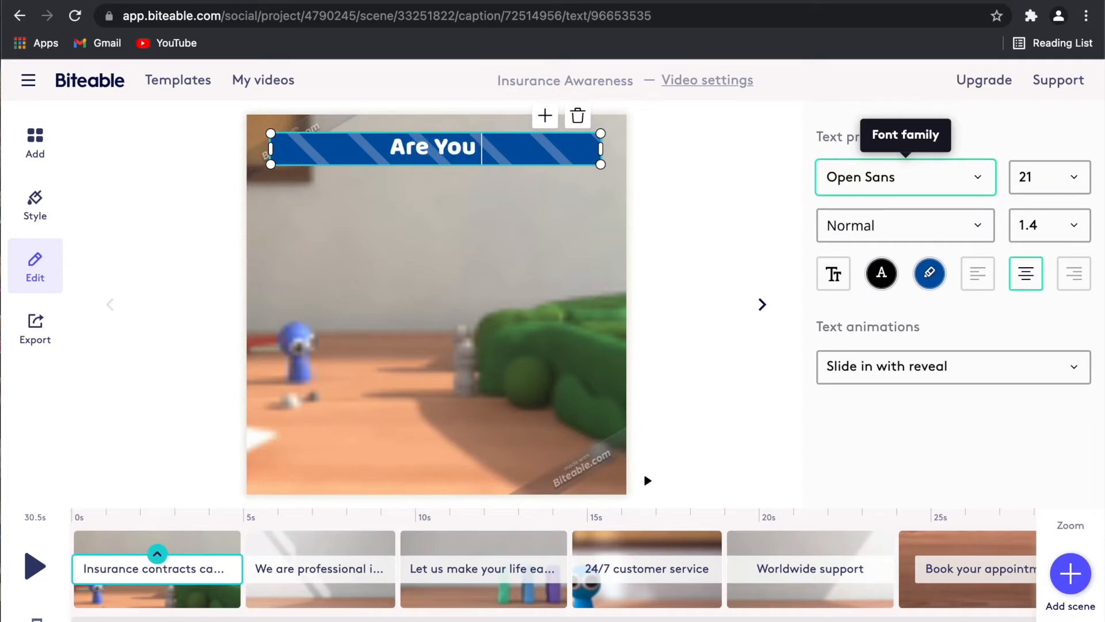
pyautogui.write('Familiar with')
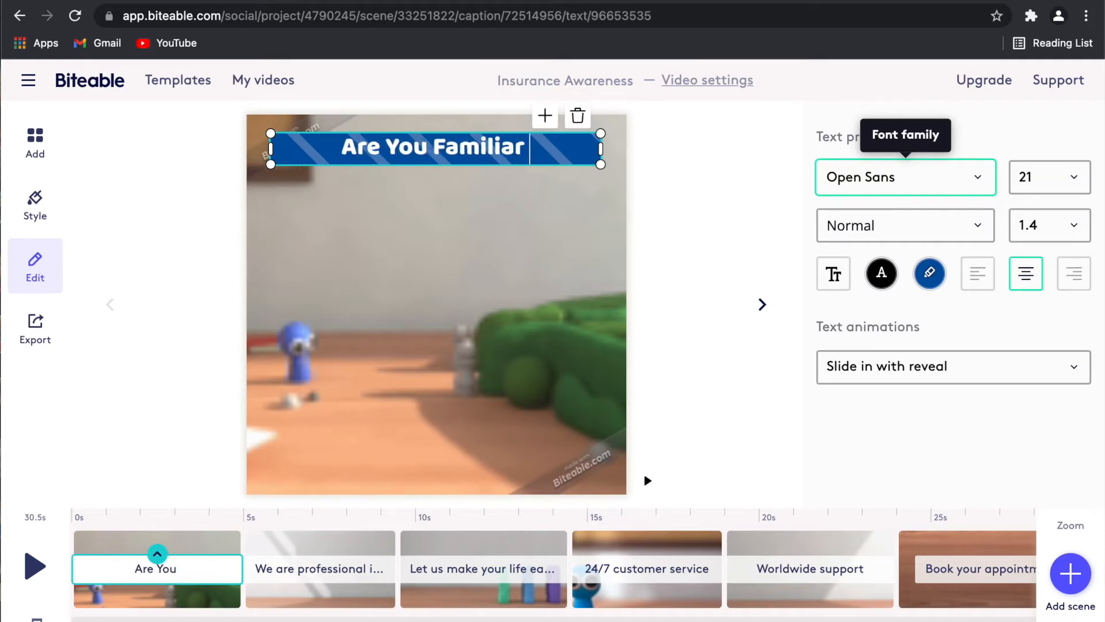
pyautogui.press('BackSpace')
pyautogui.press('BackSpace')
pyautogui.press('BackSpace')
pyautogui.press('BackSpace')
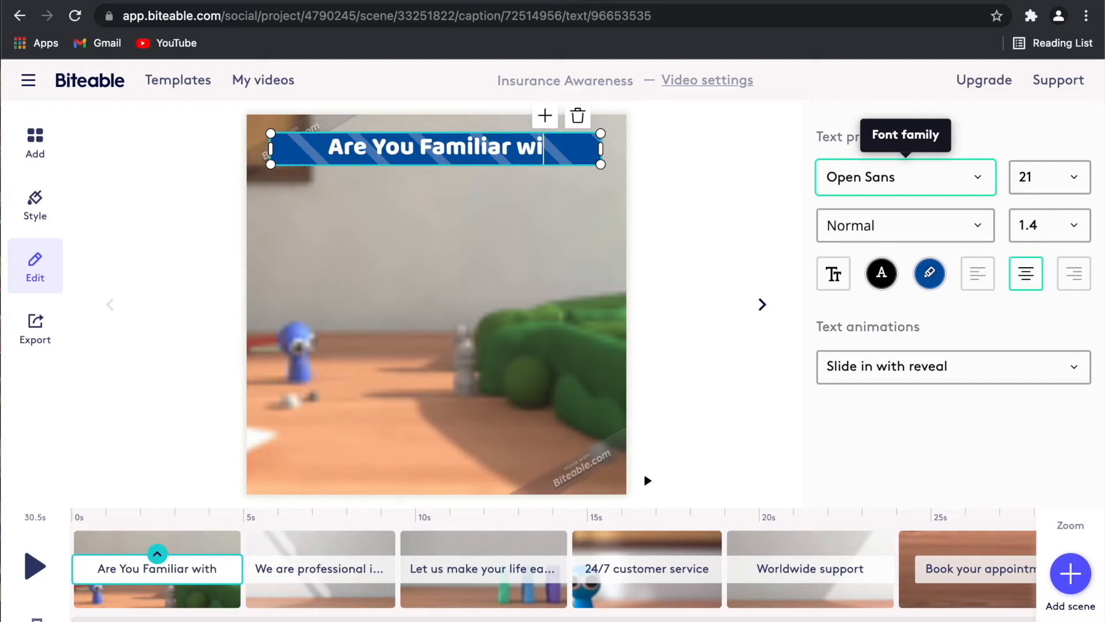
pyautogui.write('With')
pyautogui.press('BackSpace')
pyautogui.press('BackSpace')
pyautogui.write('th Insurance?')
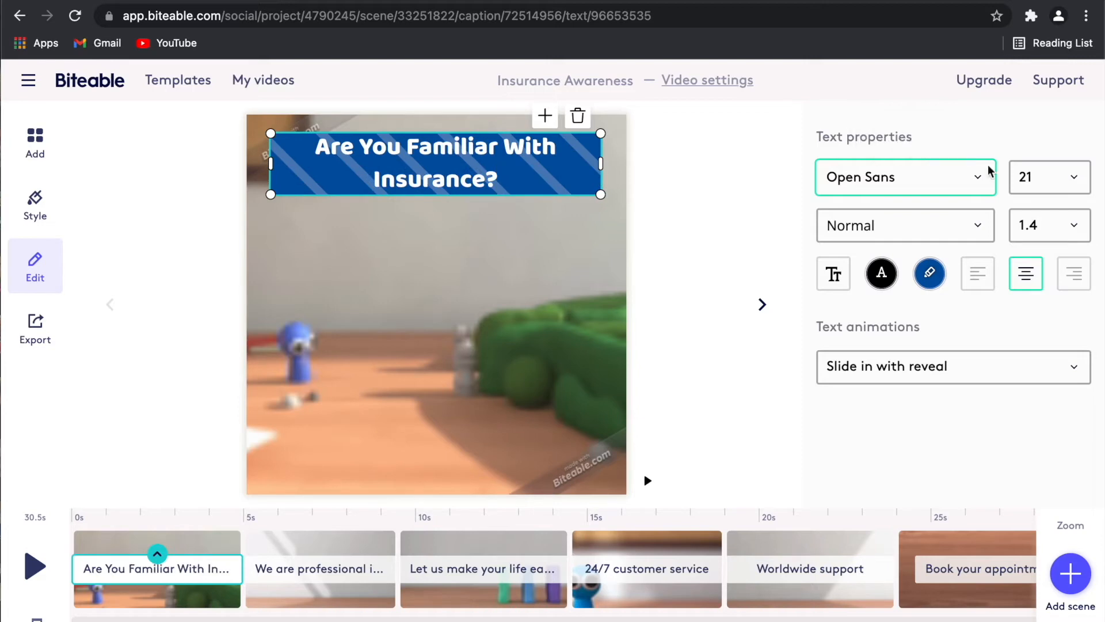
pyautogui.press('BackSpace')
pyautogui.write('Contract?')
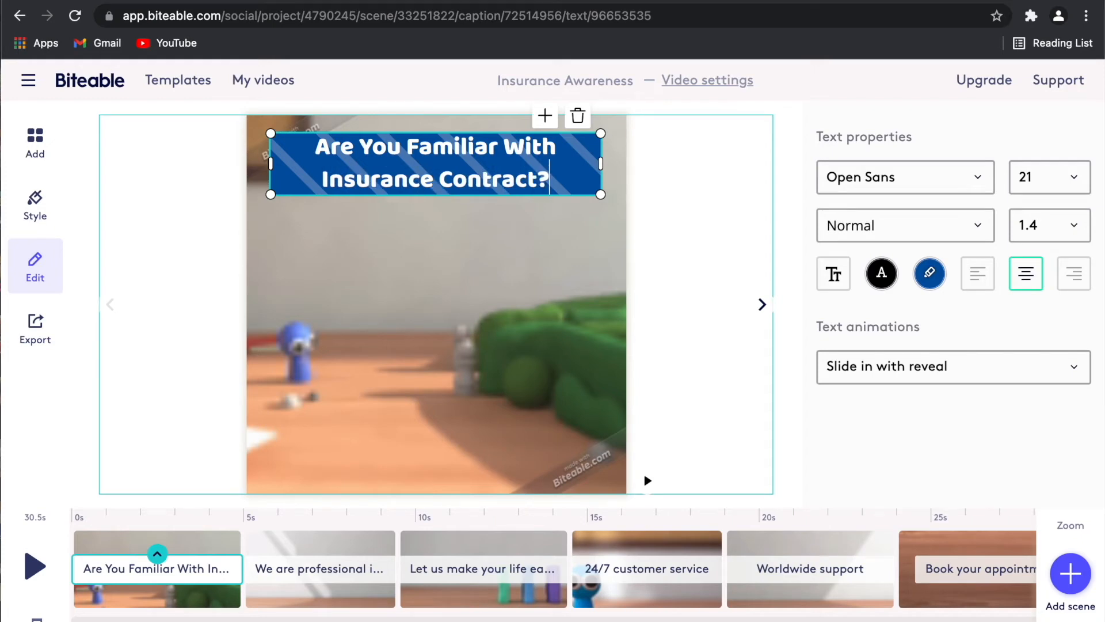
# Try several fonts for the opening caption and settle on Amaranth.
pyautogui.click(920, 180)
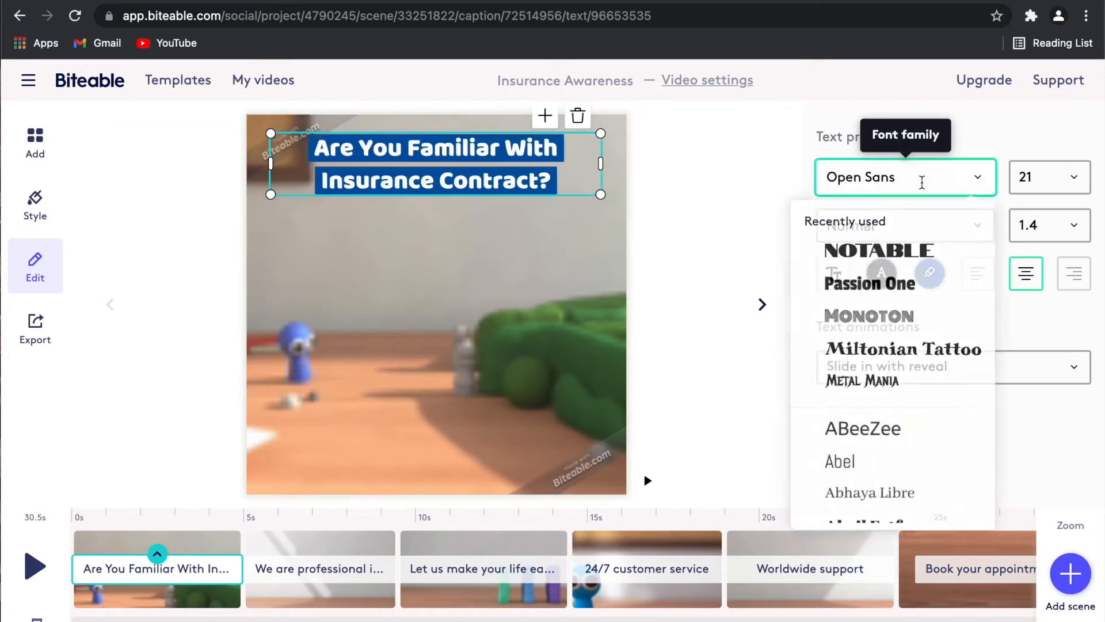
pyautogui.click(921, 252)
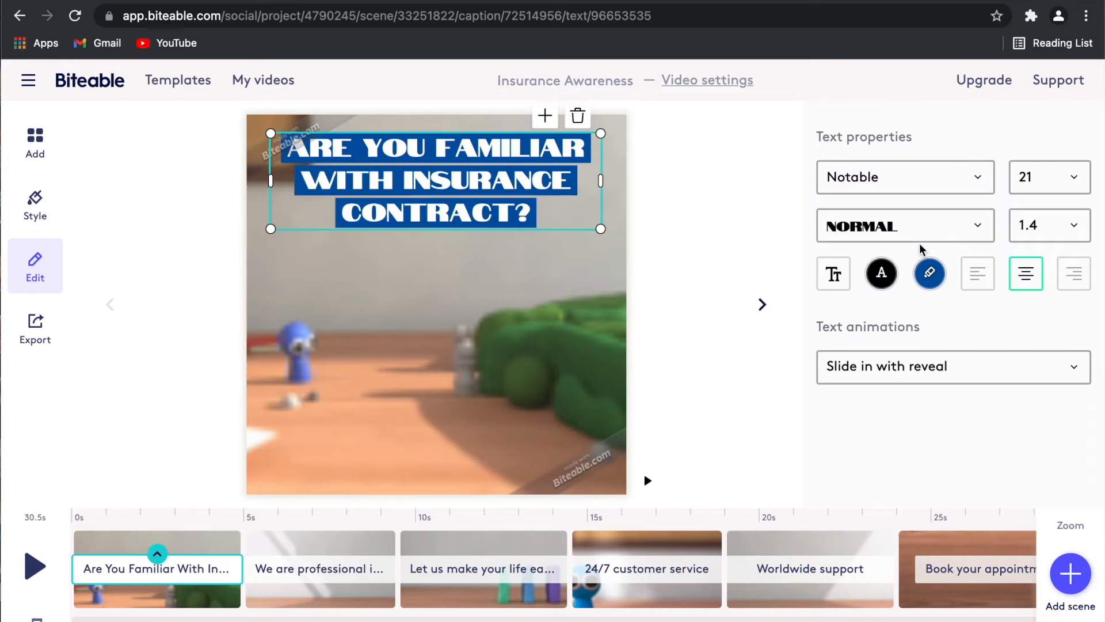
pyautogui.click(922, 180)
pyautogui.click(921, 352)
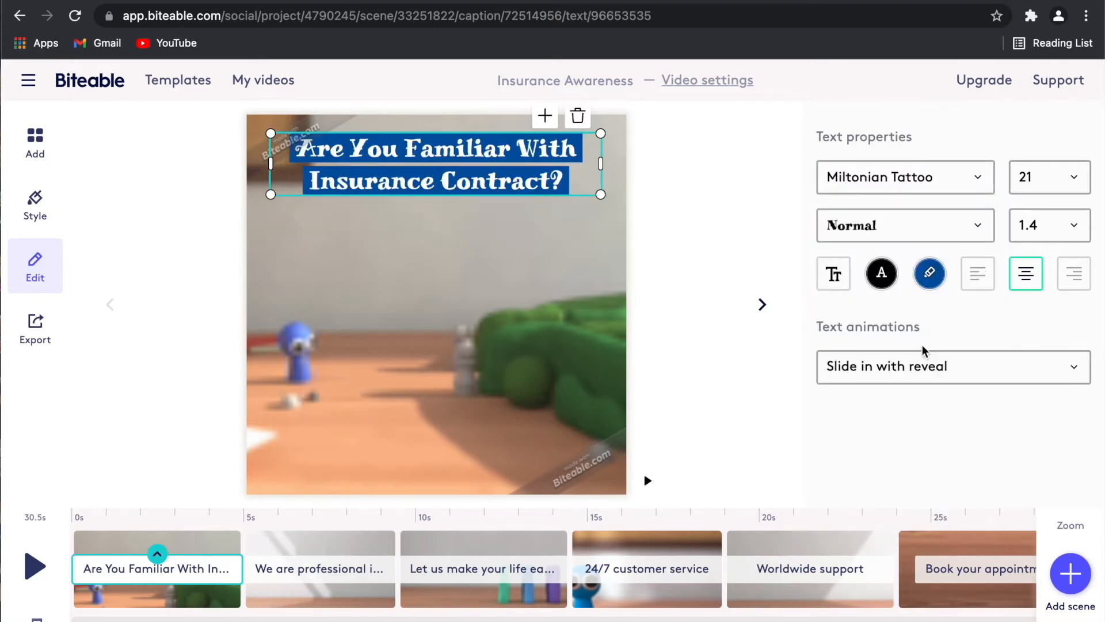
pyautogui.click(923, 176)
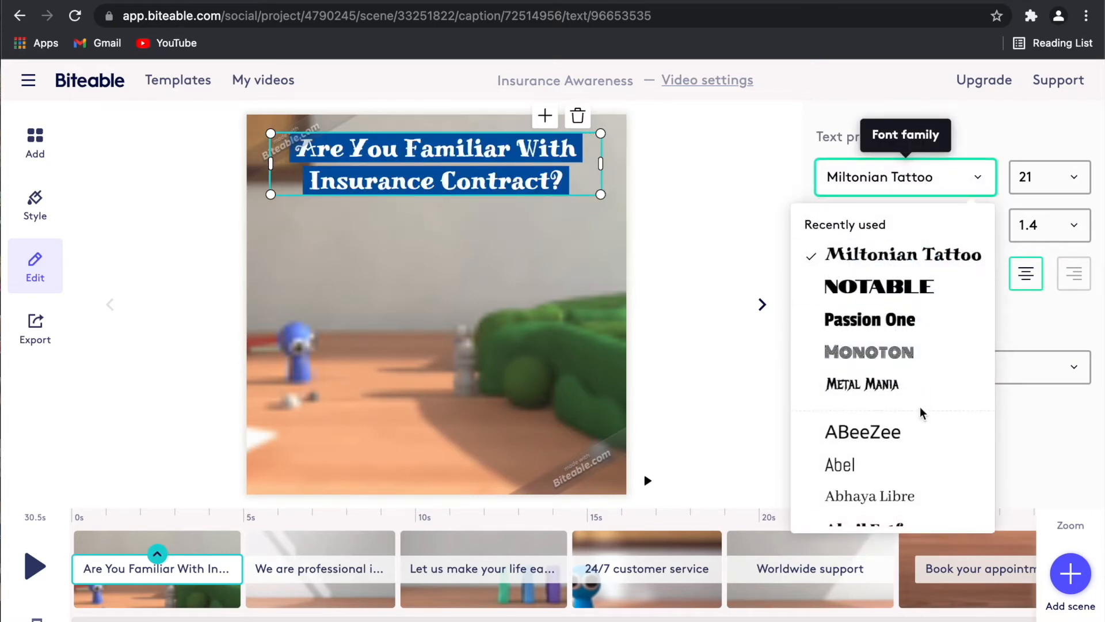
pyautogui.scroll(-4, 920, 407)
pyautogui.scroll(-2, 922, 413)
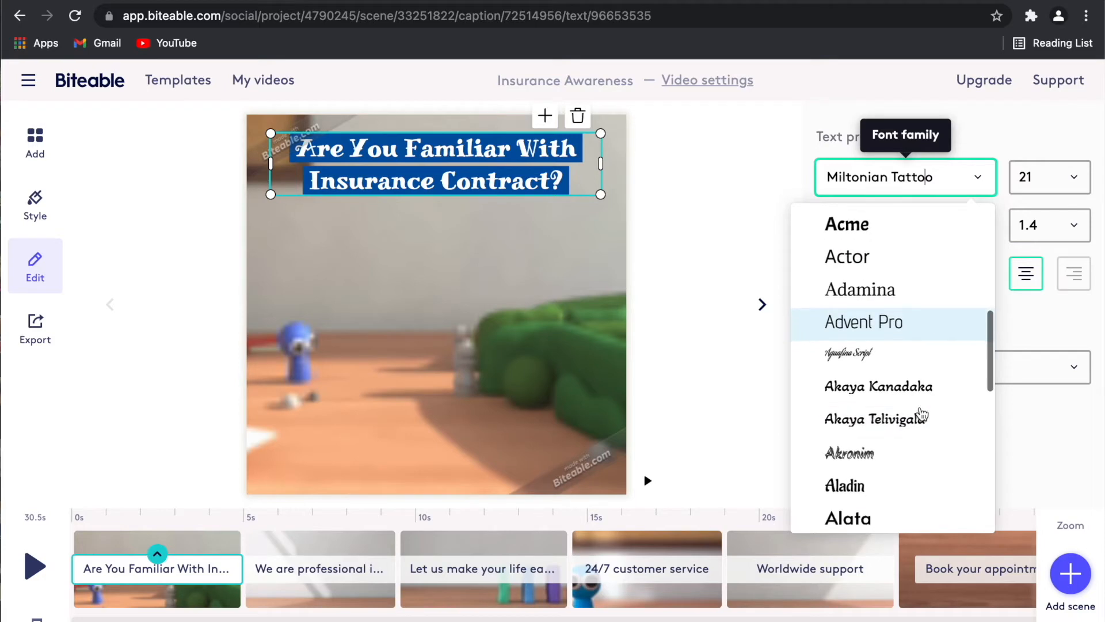
pyautogui.click(920, 331)
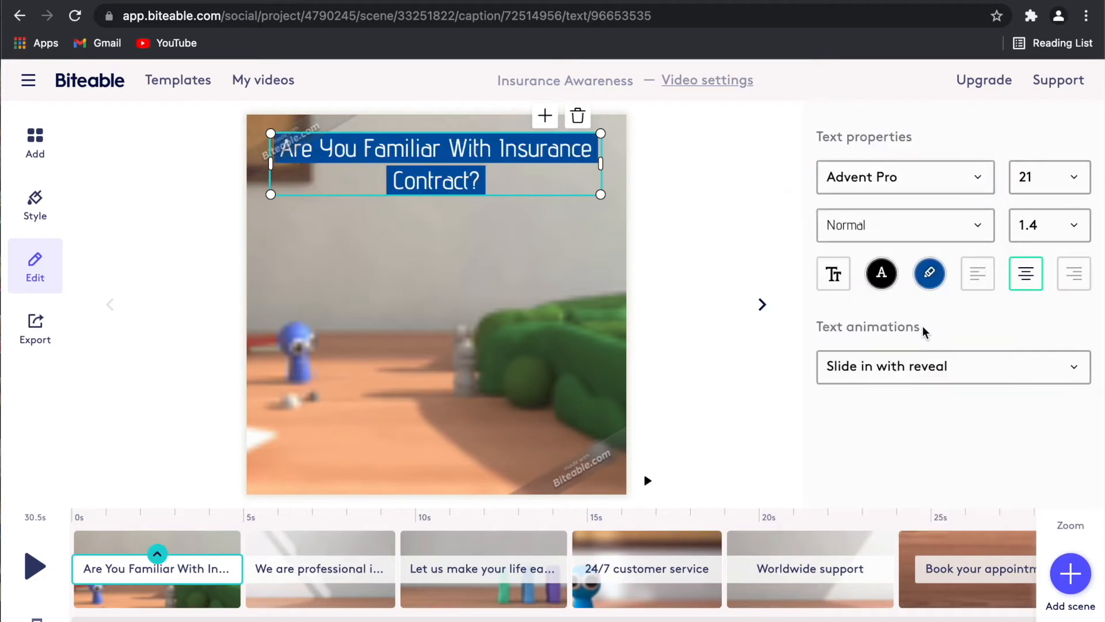
pyautogui.click(937, 177)
pyautogui.scroll(-5, 937, 486)
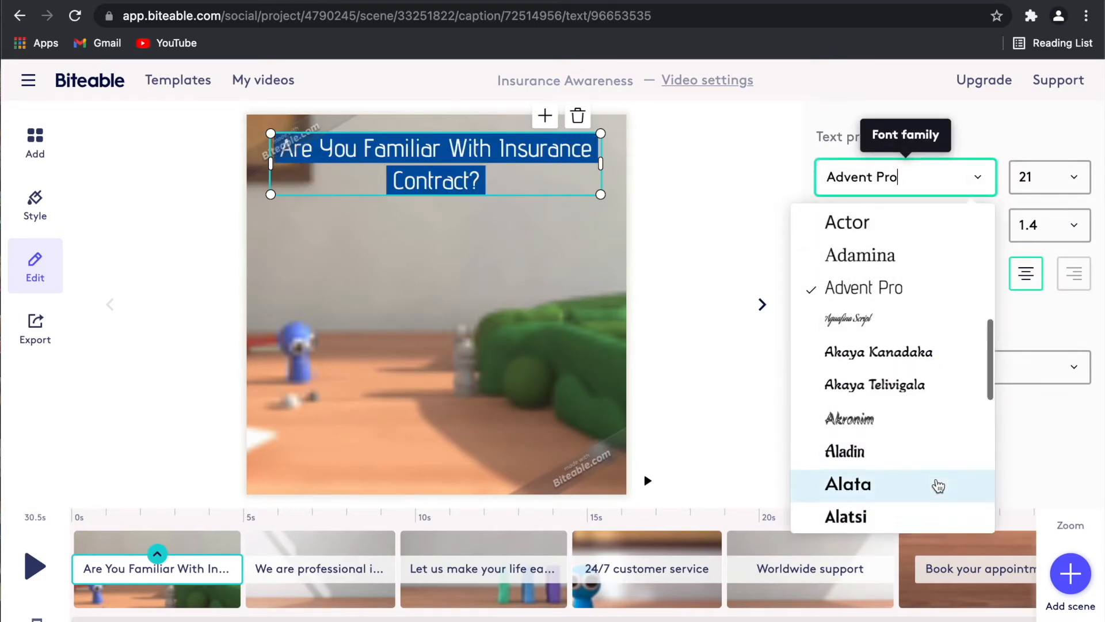
pyautogui.scroll(-10, 938, 486)
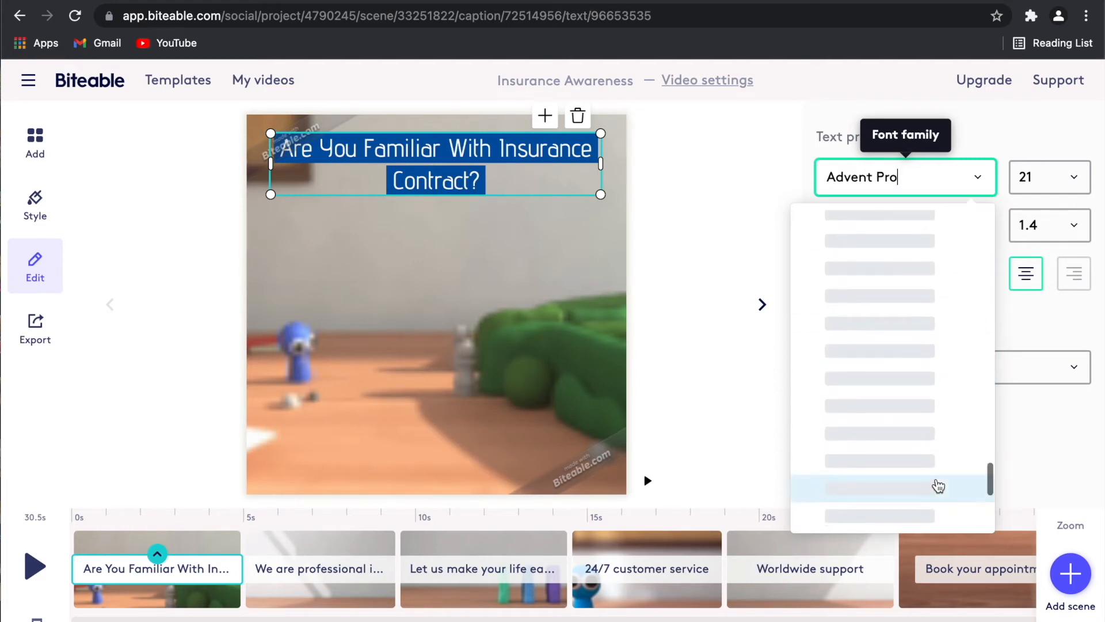
pyautogui.scroll(5, 939, 487)
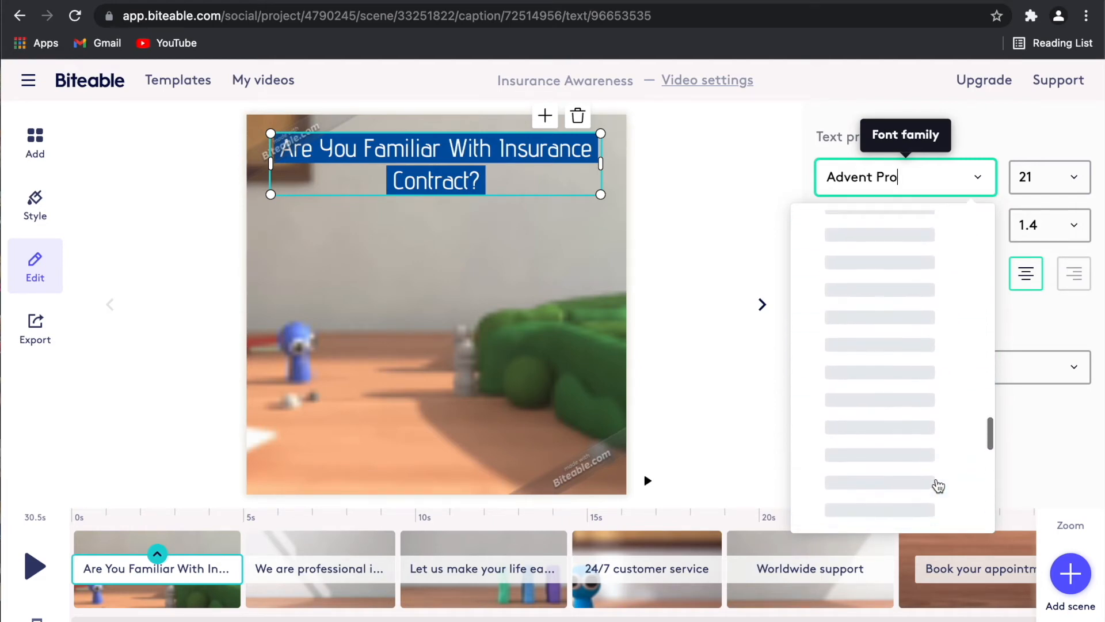
pyautogui.scroll(5, 939, 487)
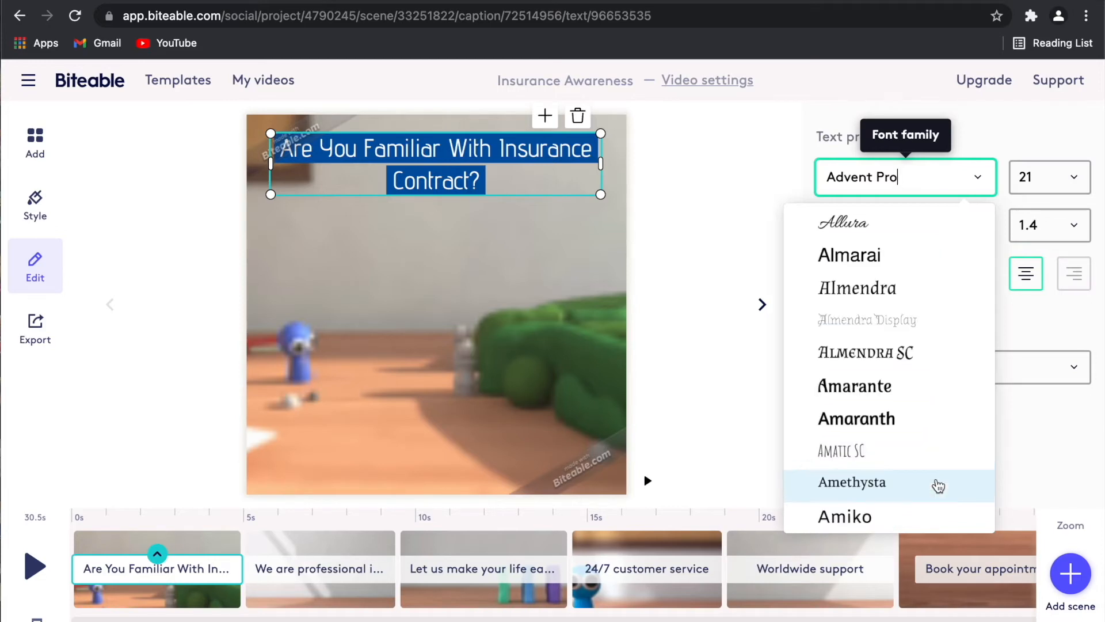
pyautogui.click(940, 430)
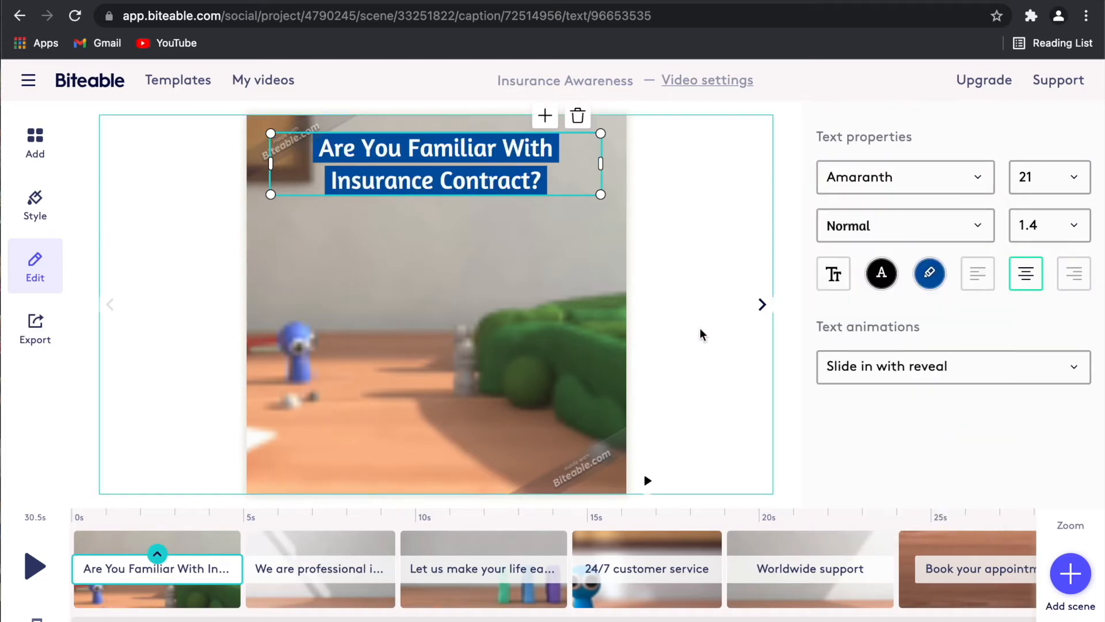
# Set the caption's font weight to Italic and its line height to 1.4.
pyautogui.click(891, 240)
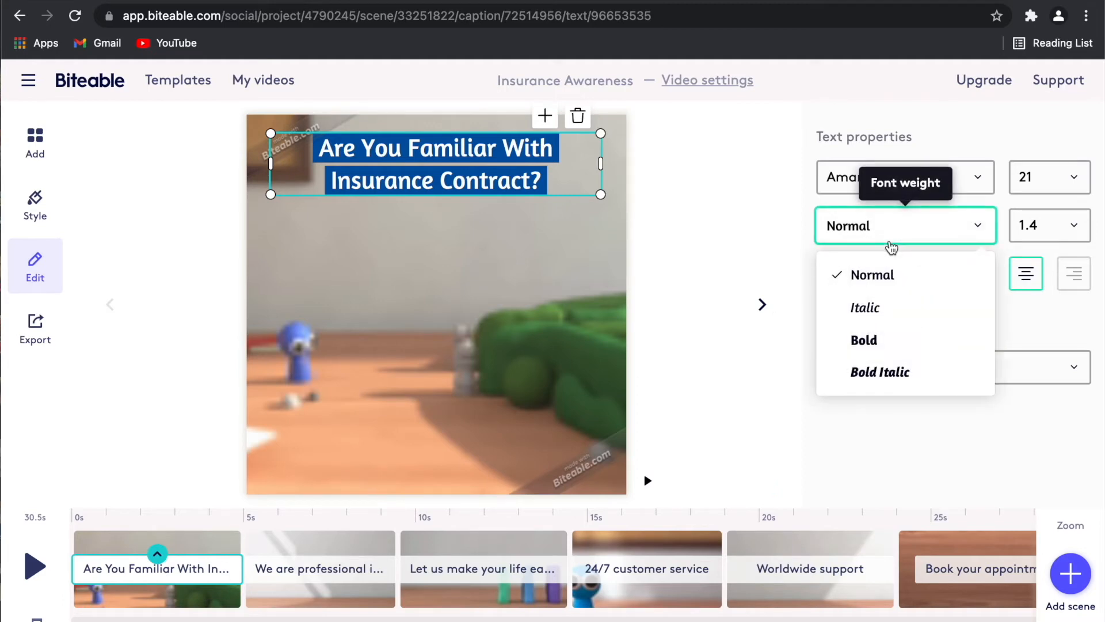
pyautogui.click(891, 307)
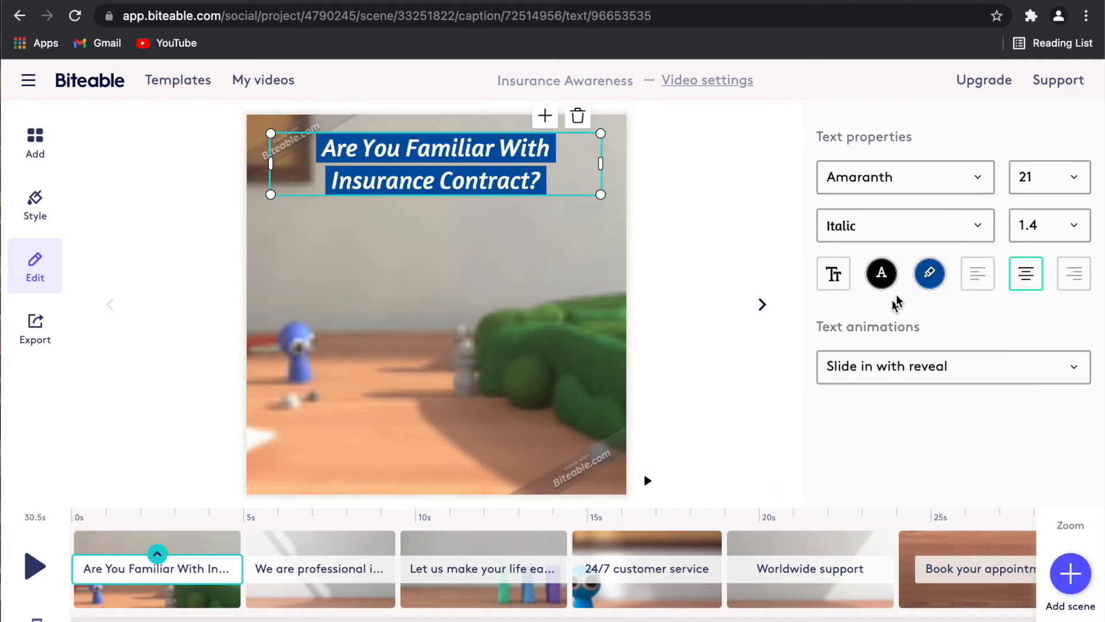
pyautogui.click(1062, 224)
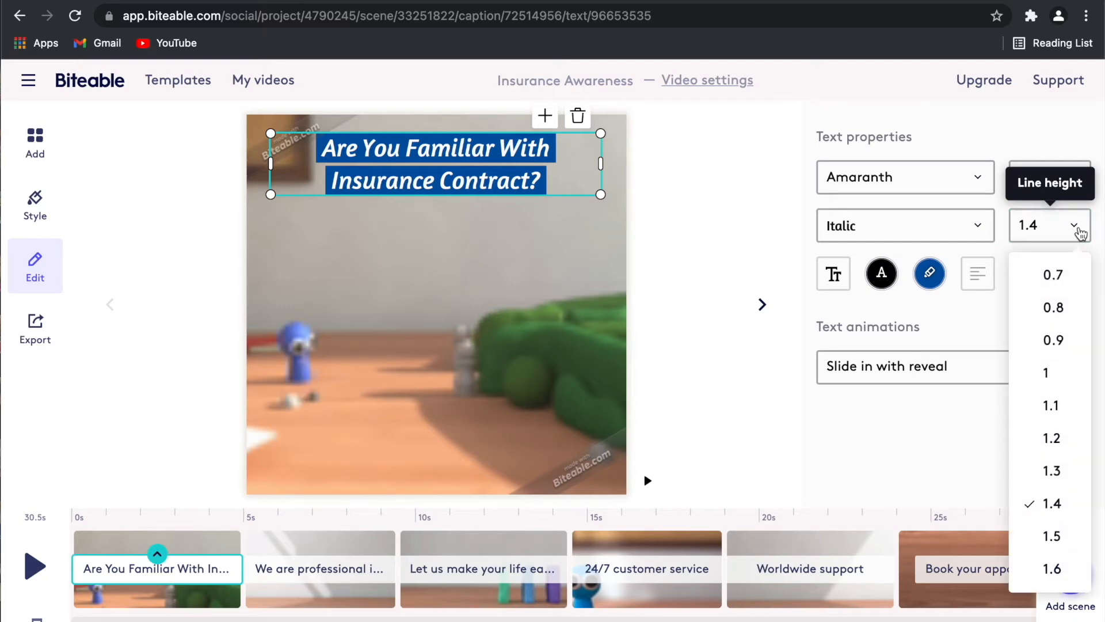
pyautogui.click(1071, 567)
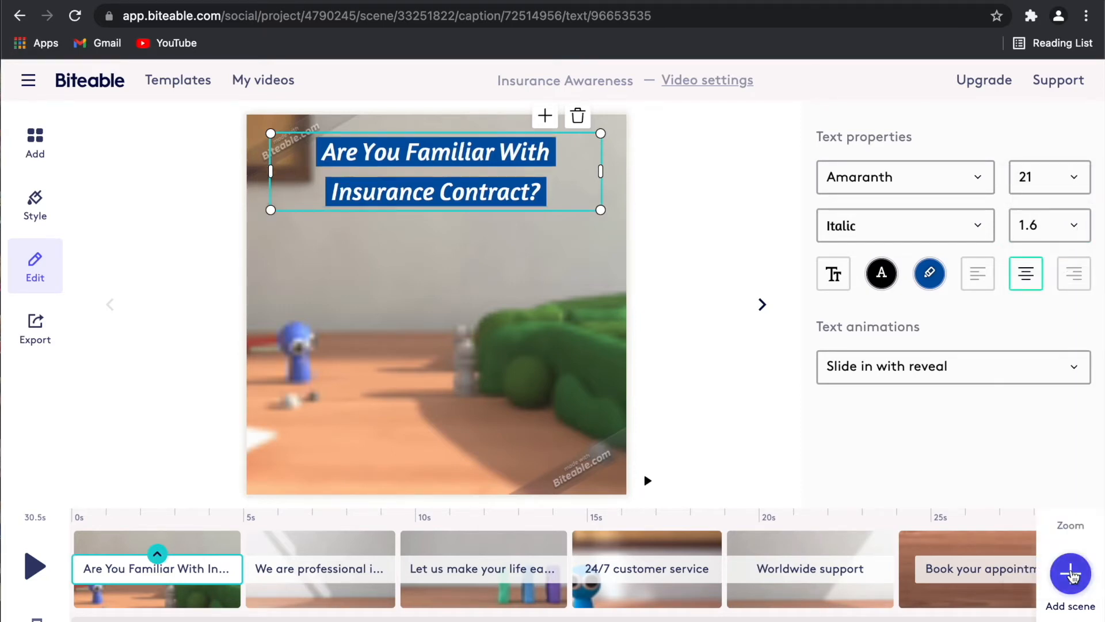
pyautogui.click(1075, 241)
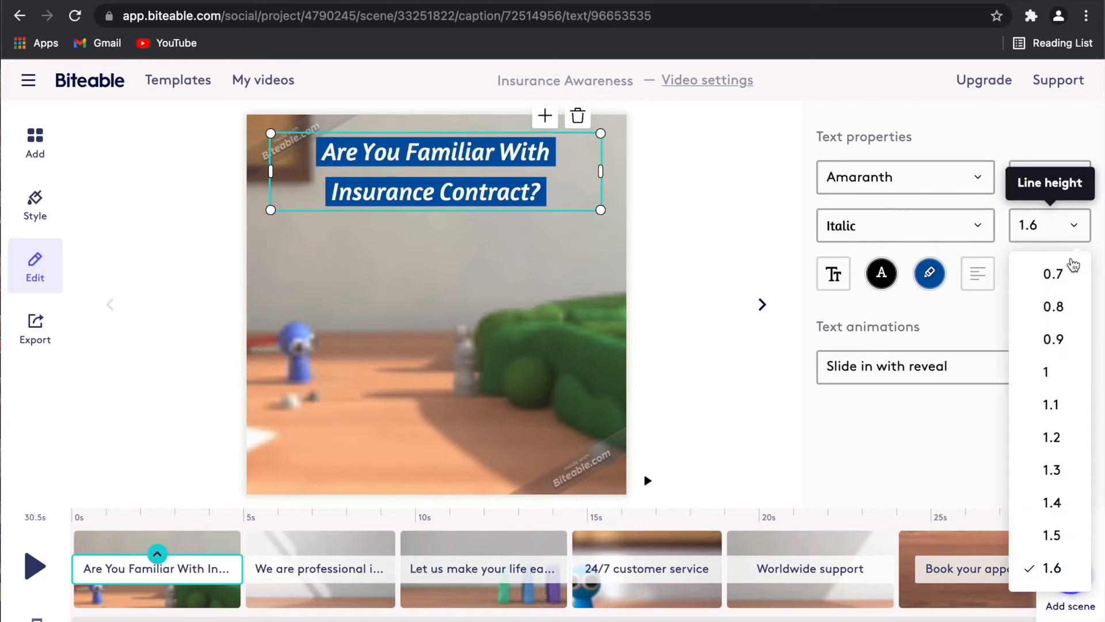
pyautogui.click(1072, 281)
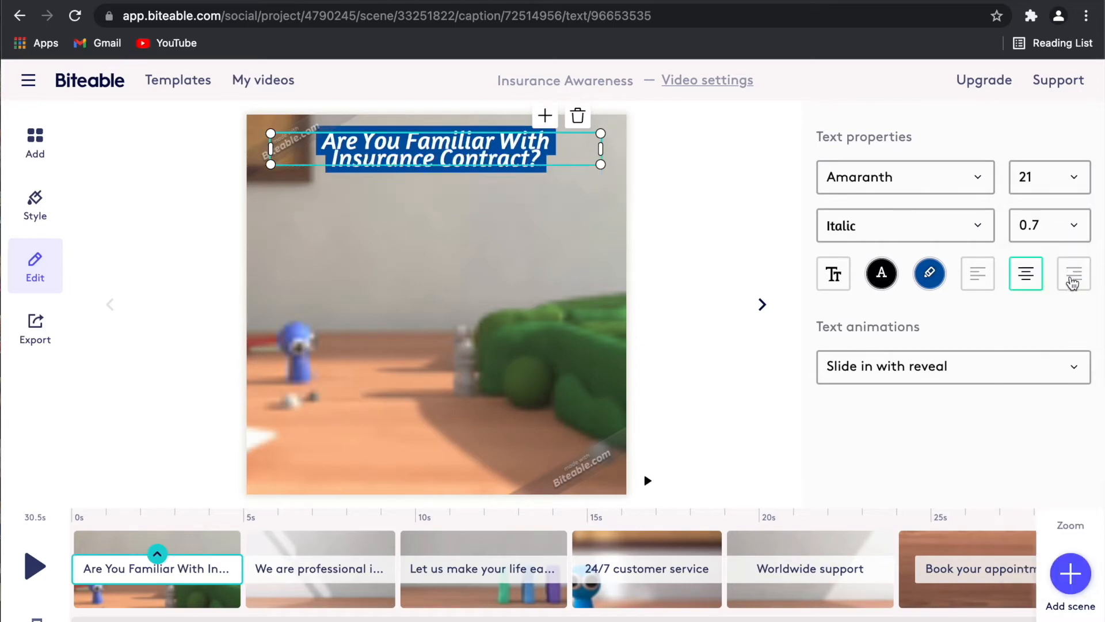
pyautogui.click(1074, 228)
pyautogui.click(1066, 504)
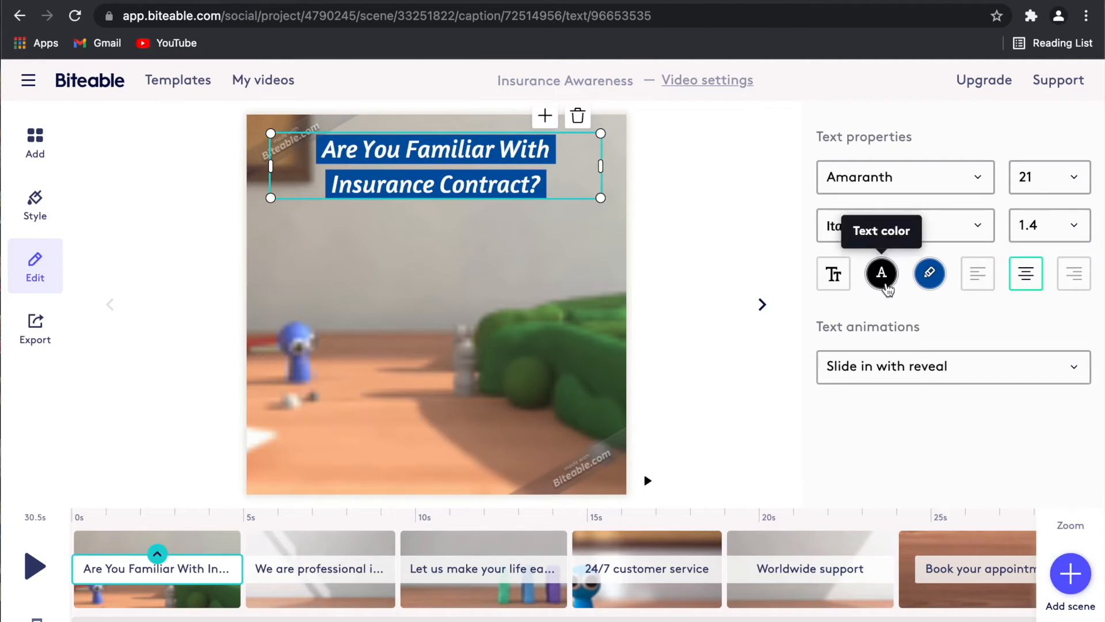
pyautogui.click(690, 315)
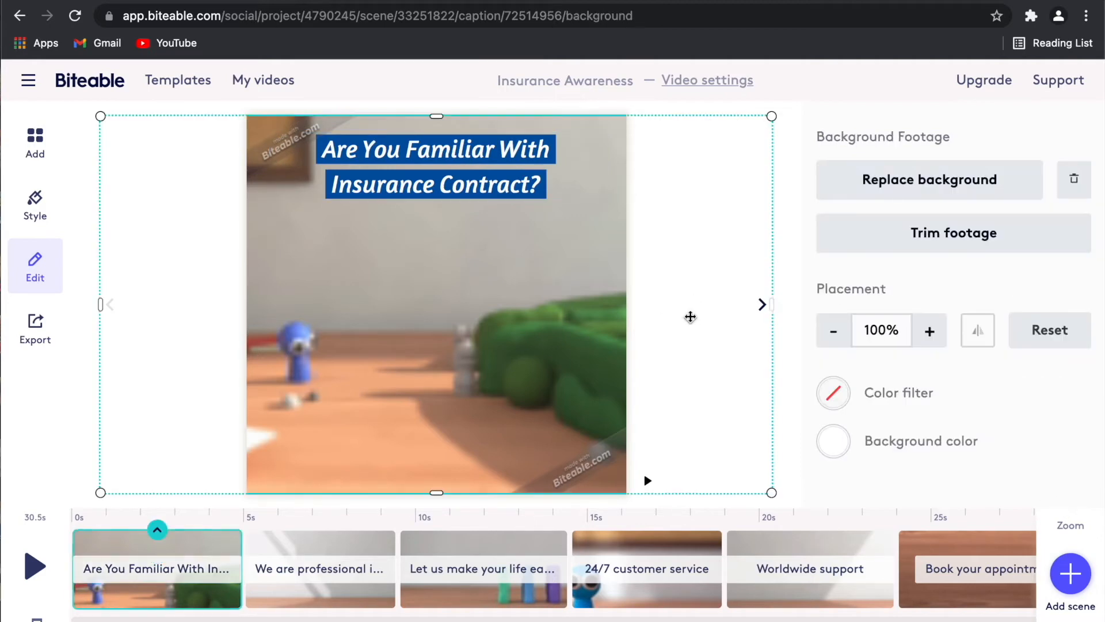
pyautogui.click(478, 188)
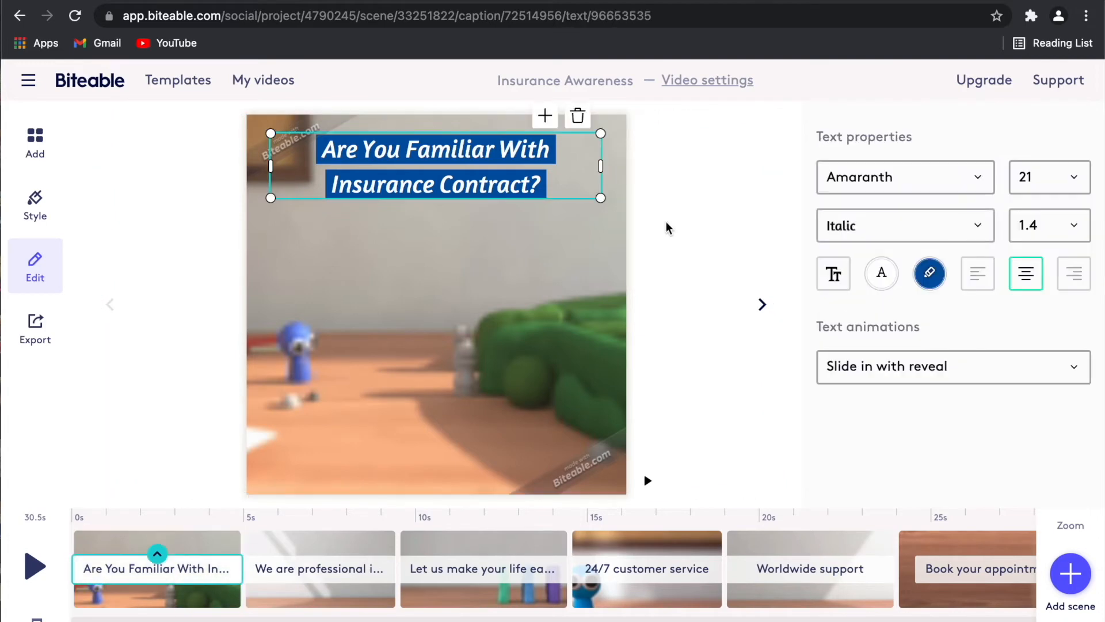
# Set the opening caption's text colour to white, after briefly trying black.
pyautogui.click(882, 273)
pyautogui.click(889, 372)
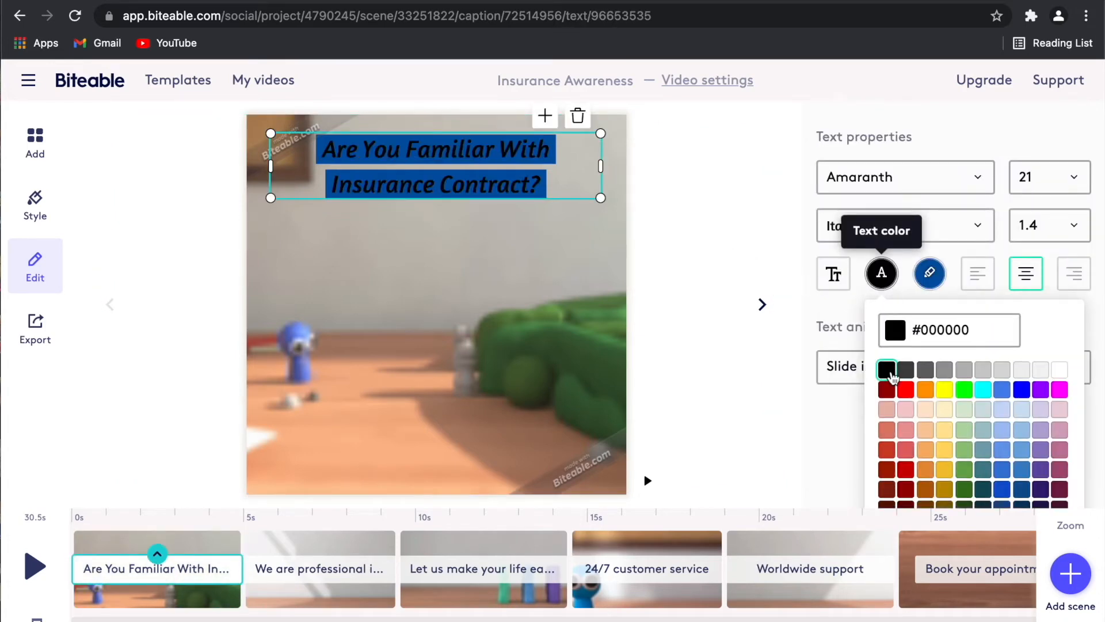
pyautogui.click(1066, 370)
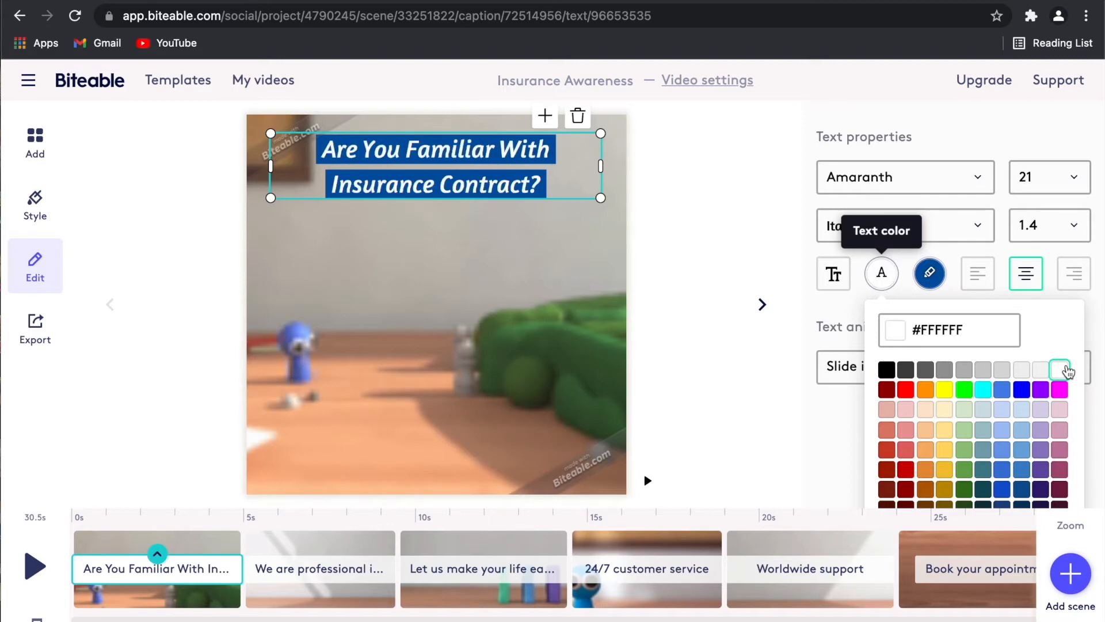
# Try yellow, green and blue ribbons, then settle on lighter blue #3D85C6.
pyautogui.click(932, 281)
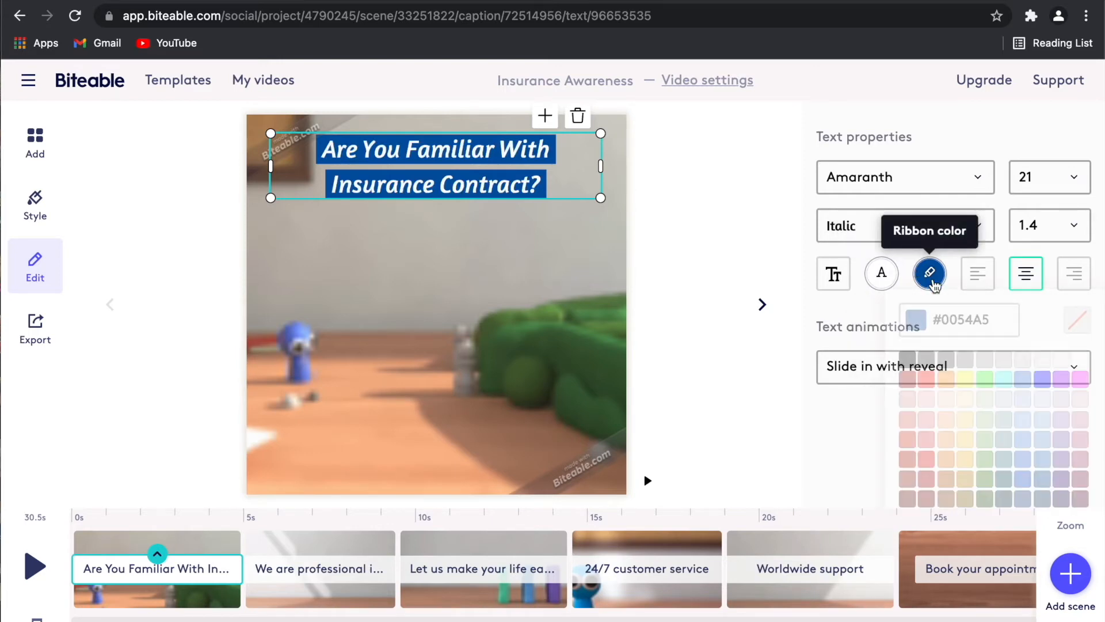
pyautogui.click(972, 391)
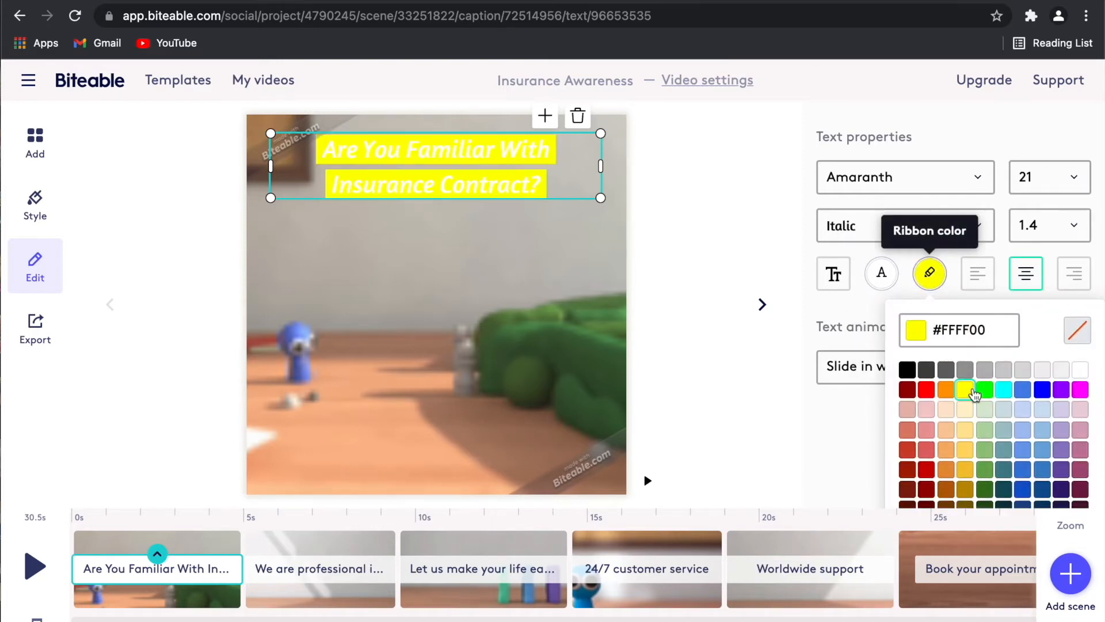
pyautogui.click(985, 391)
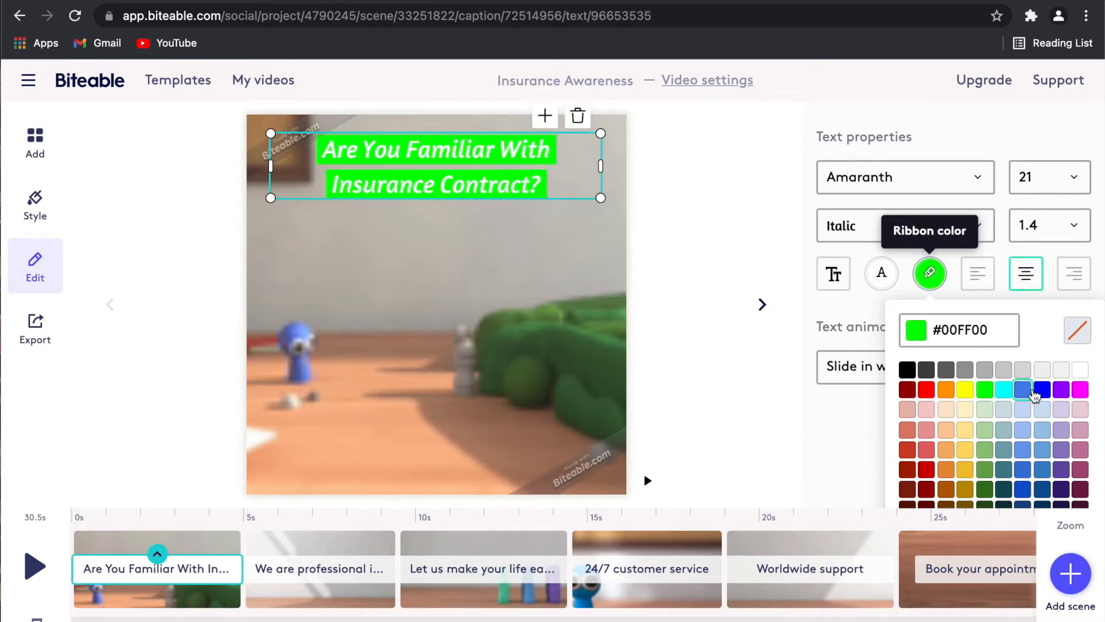
pyautogui.click(1044, 393)
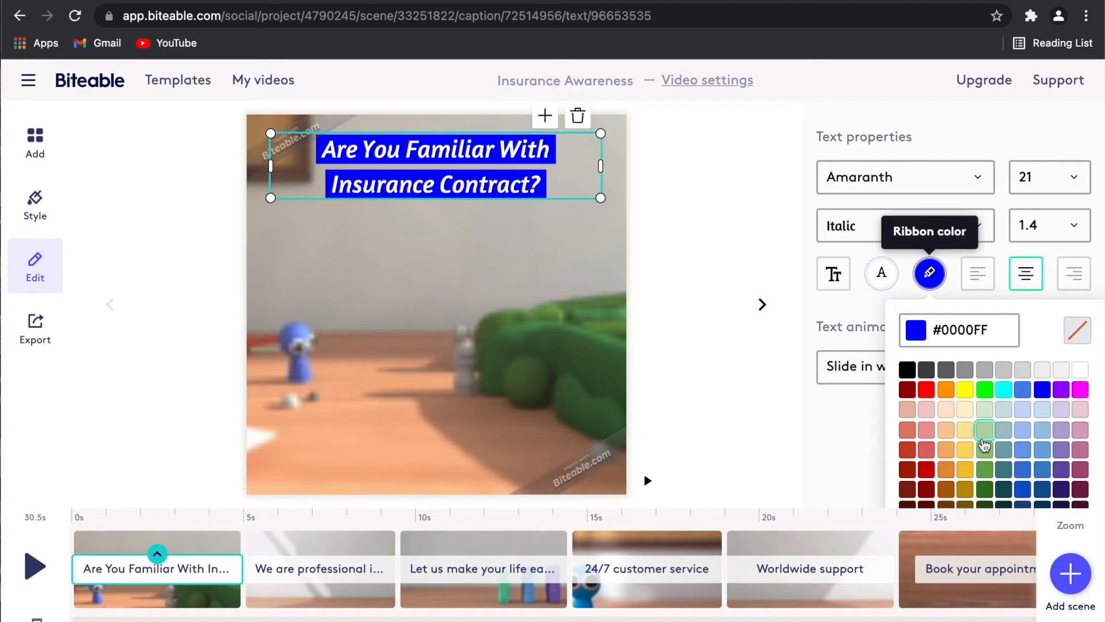
pyautogui.click(1044, 471)
pyautogui.click(769, 416)
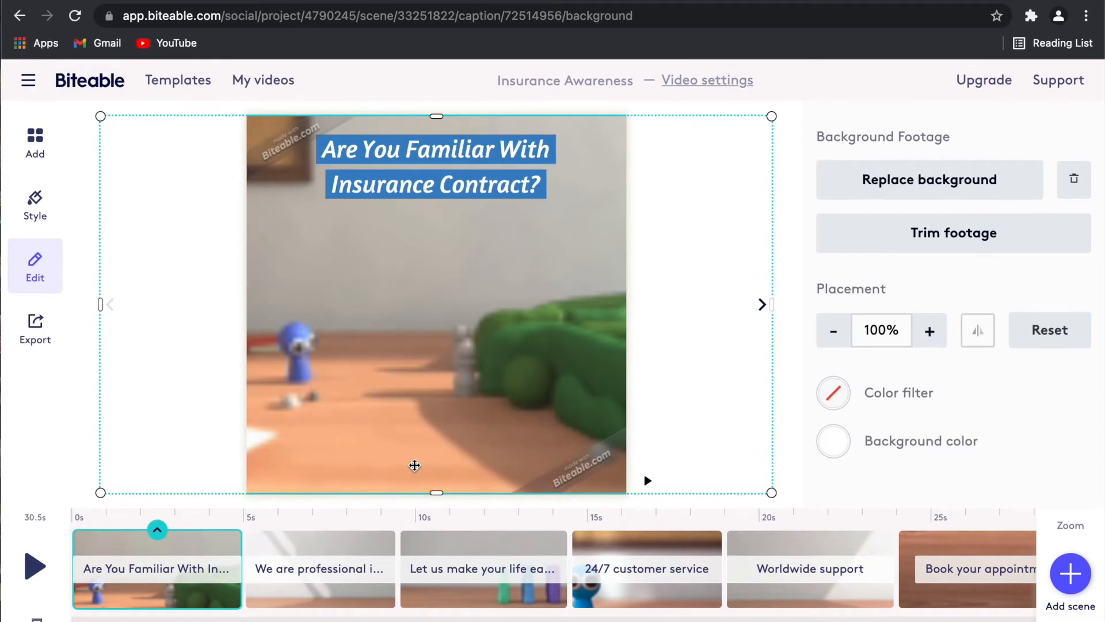
# Drag the opening caption's right edge left so it covers only the start of scene one.
pyautogui.click(200, 578)
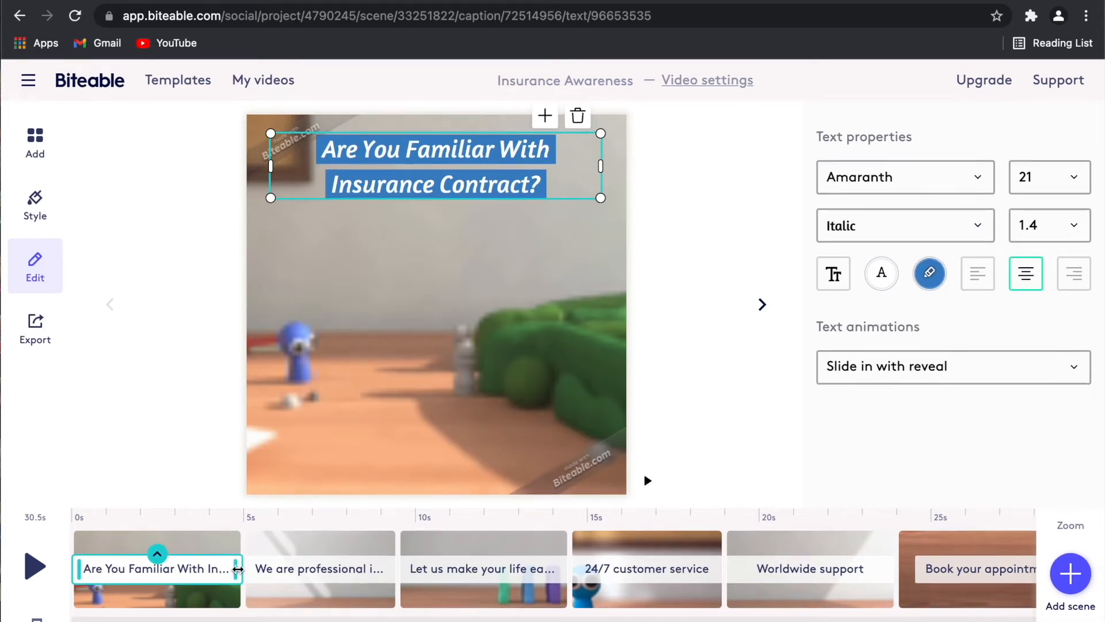
pyautogui.moveTo(237, 569); pyautogui.dragTo(134, 570)
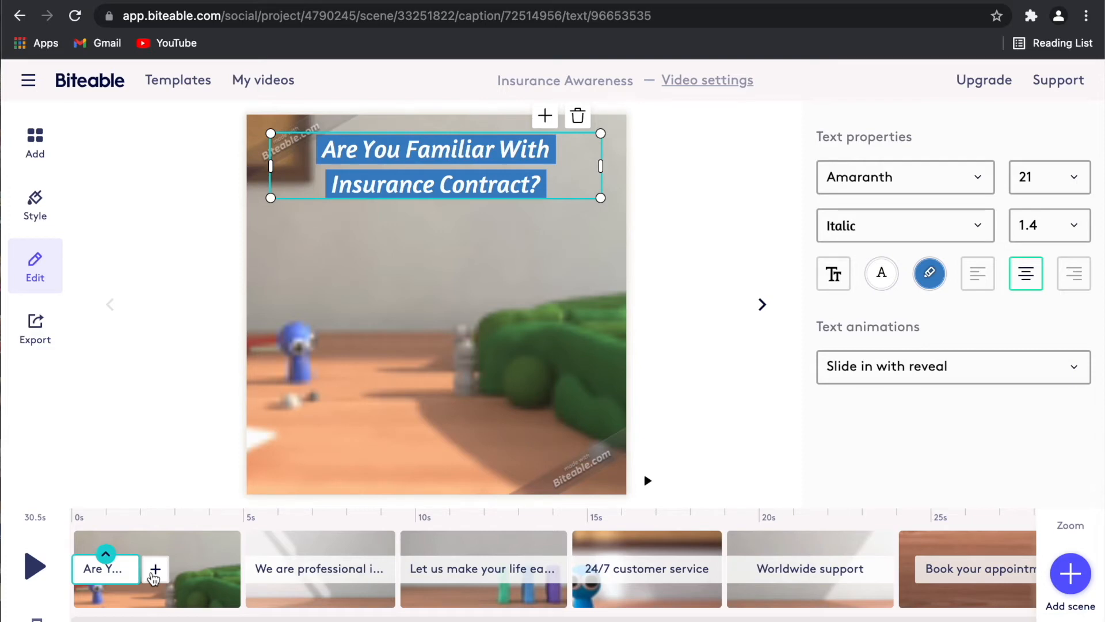
# Add a new text caption after the opening caption in the first scene.
pyautogui.click(155, 573)
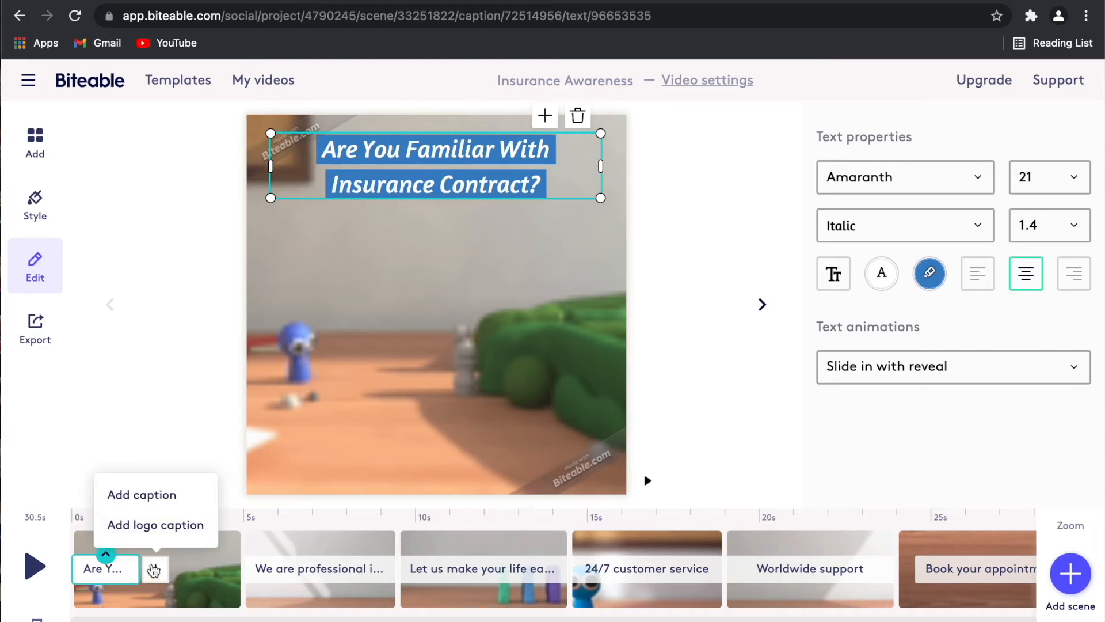
pyautogui.click(164, 495)
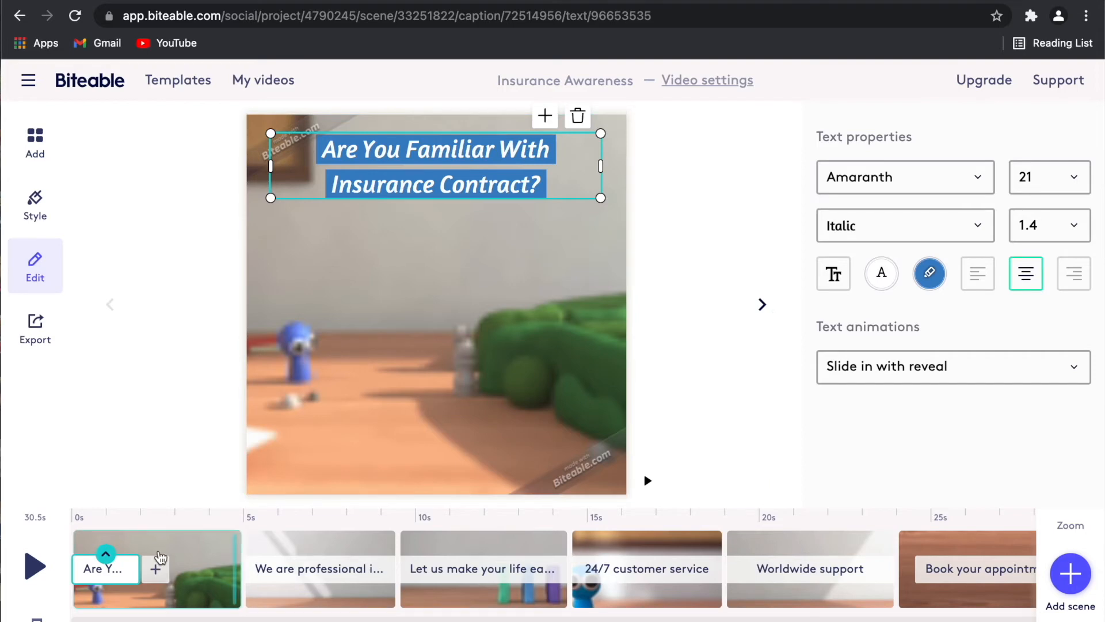
pyautogui.click(157, 573)
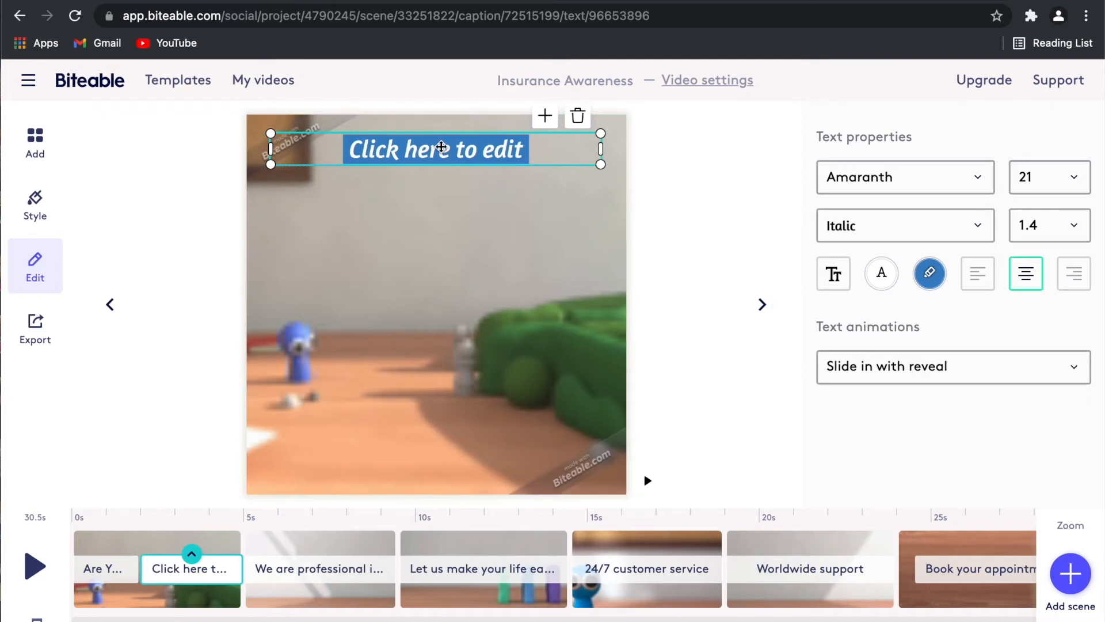
# Replace the placeholder text with 'Zurich' and move the caption to the frame's bottom.
pyautogui.click(441, 147)
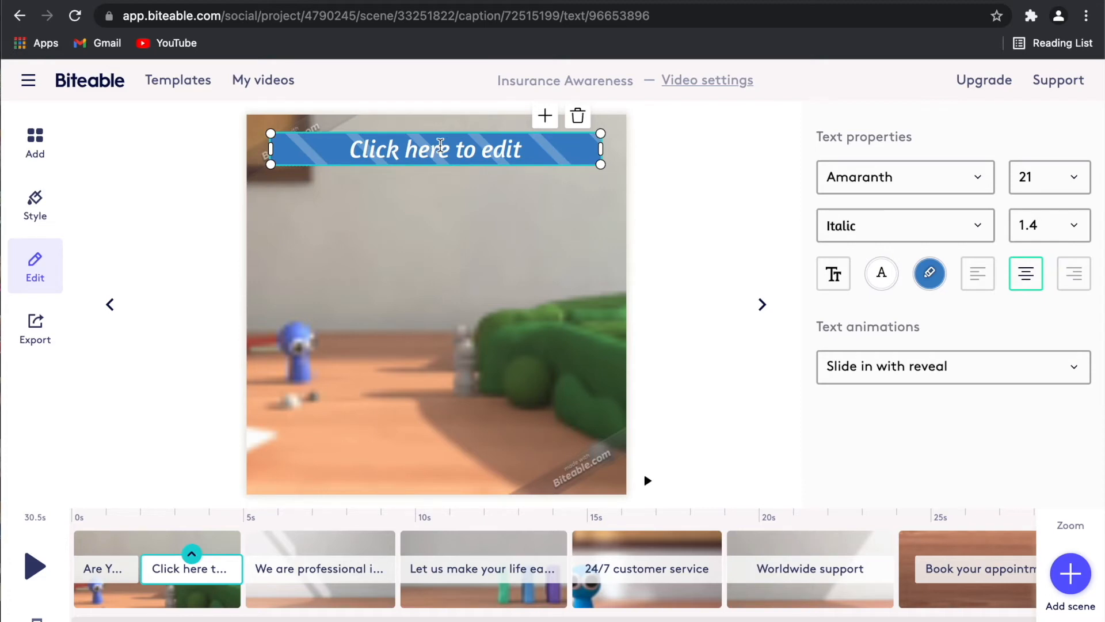
pyautogui.click(556, 154)
pyautogui.press('super+a')
pyautogui.write('Zur')
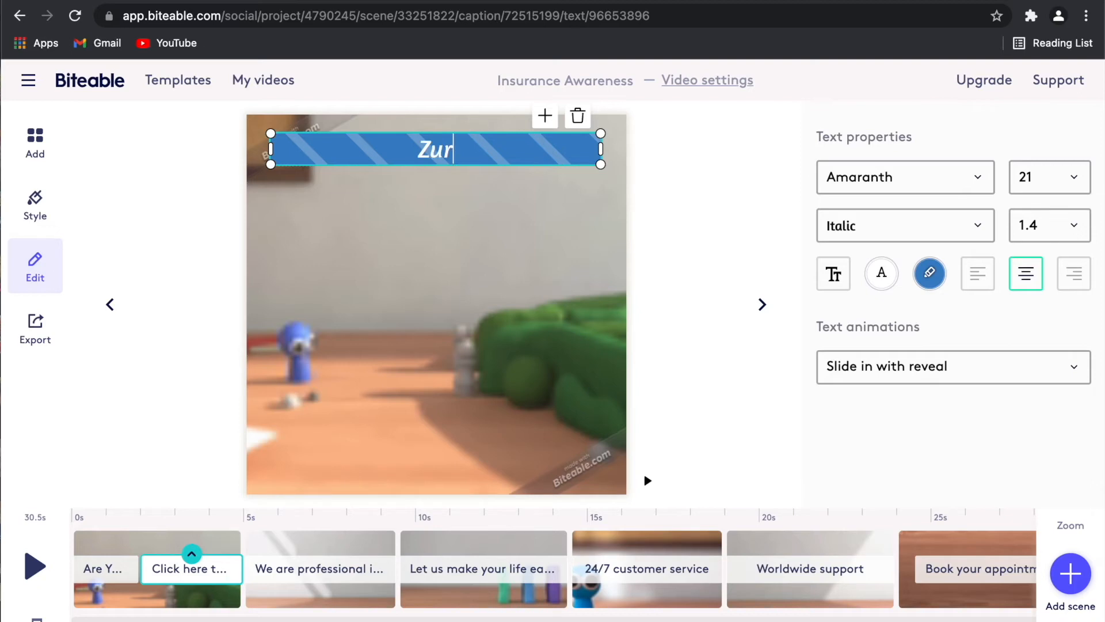
pyautogui.write('ich')
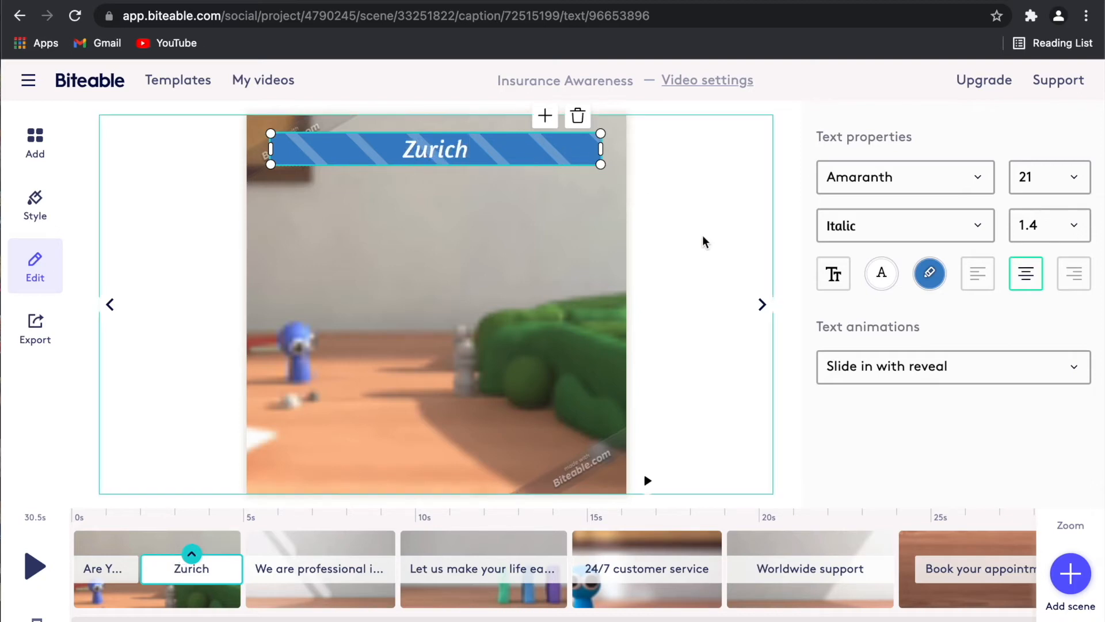
pyautogui.click(707, 241)
pyautogui.click(454, 149)
pyautogui.moveTo(454, 150); pyautogui.dragTo(449, 471)
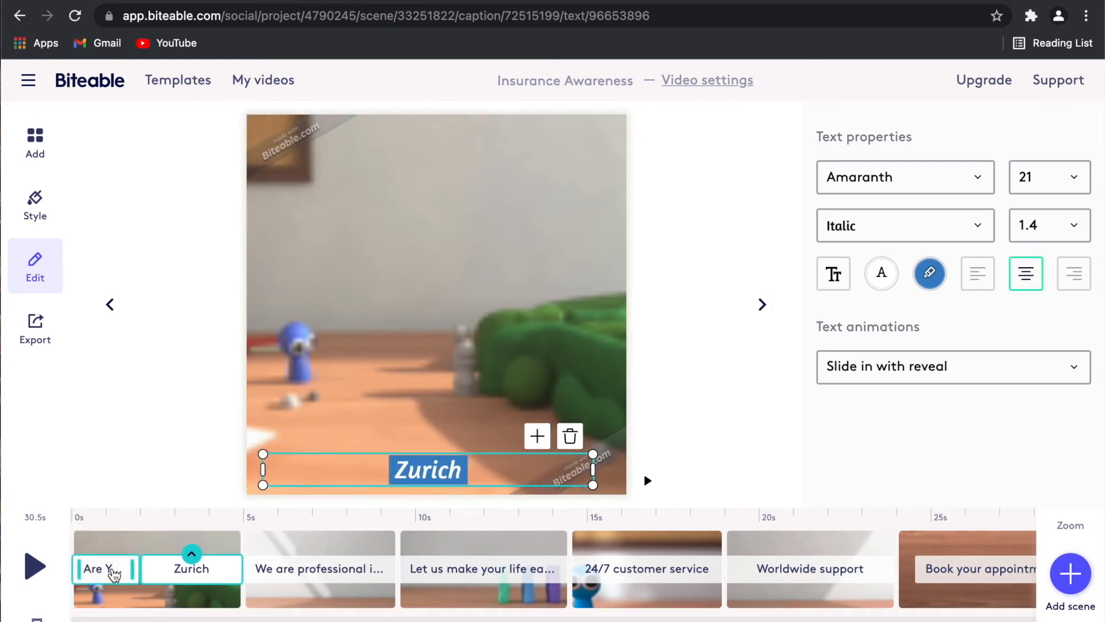
# Delay the Zurich caption to the scene's final moments and preview the first scene.
pyautogui.moveTo(142, 568); pyautogui.dragTo(192, 568)
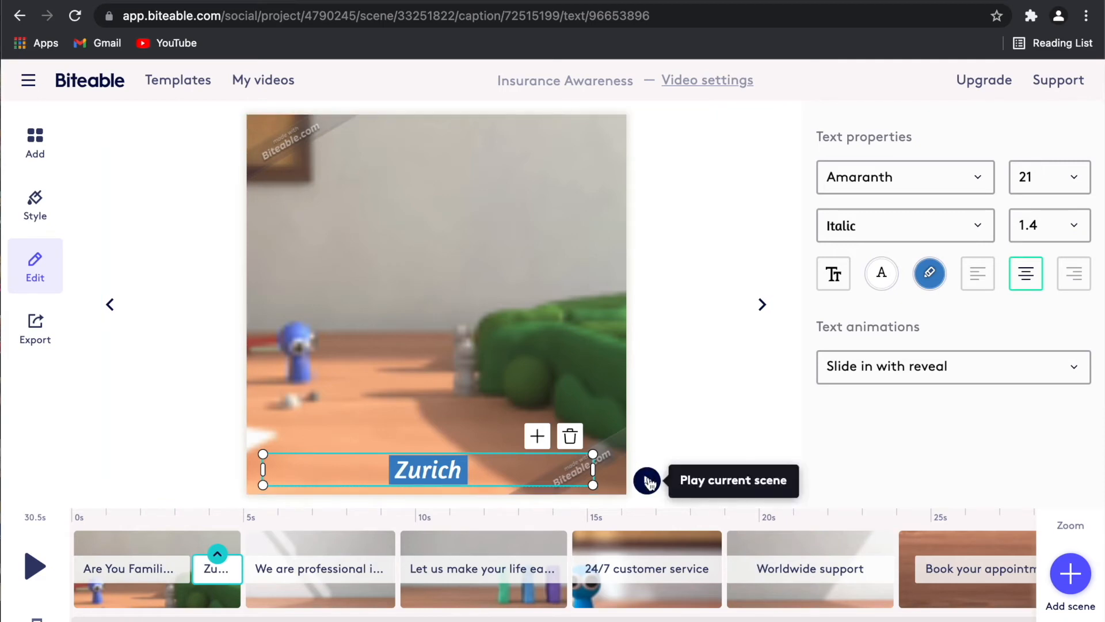
pyautogui.click(647, 481)
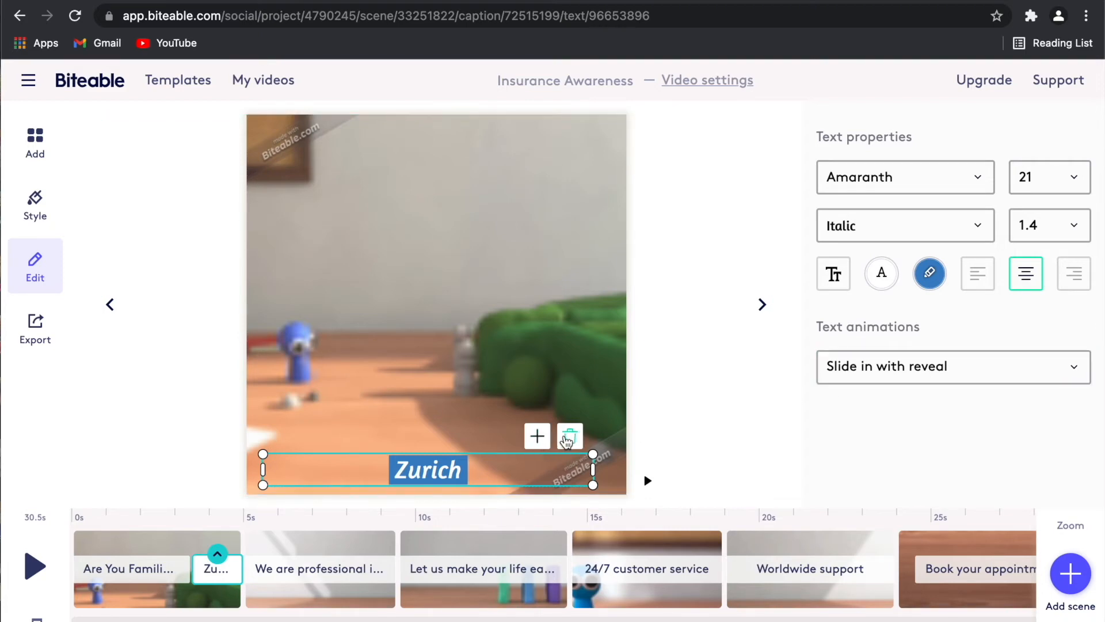
# Delete the Zurich caption, extend the opening caption to the scene's end, and open scene two.
pyautogui.click(161, 571)
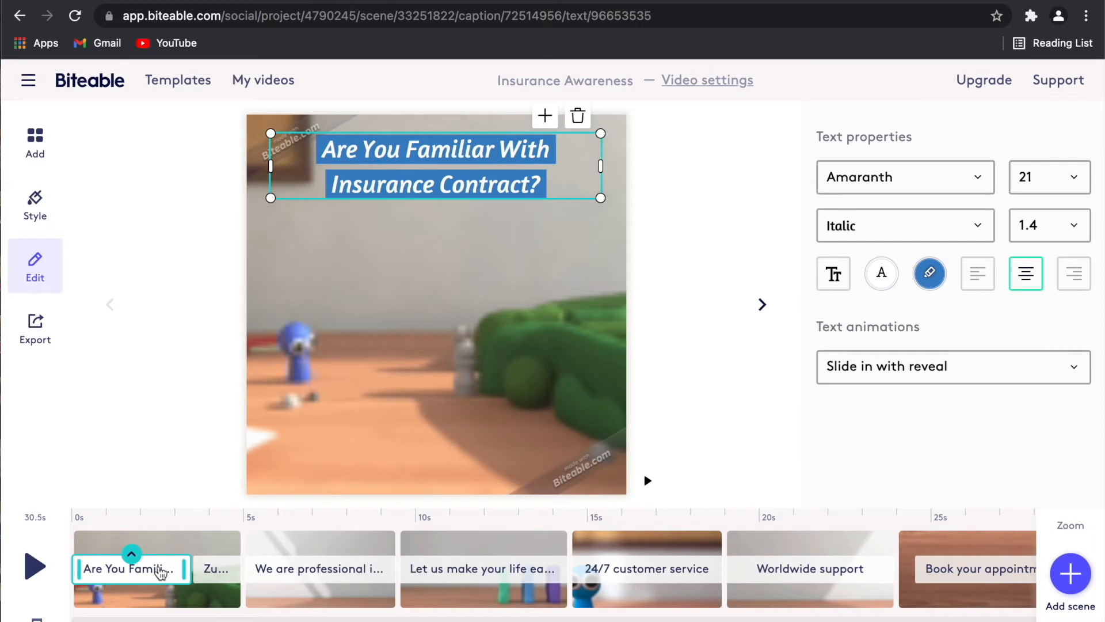
pyautogui.click(213, 571)
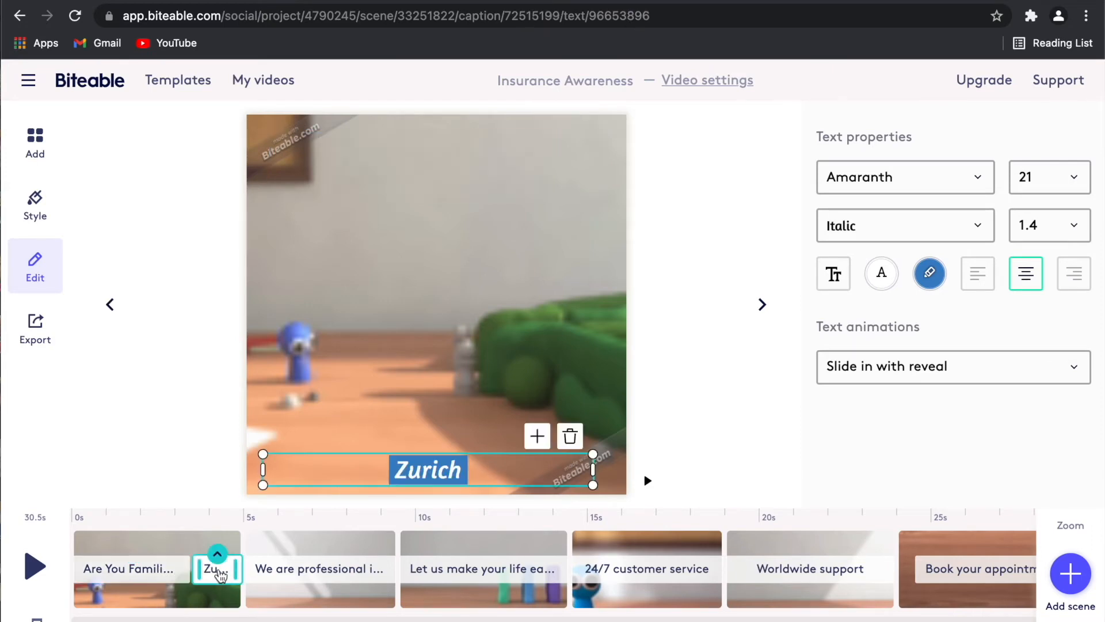
pyautogui.click(572, 438)
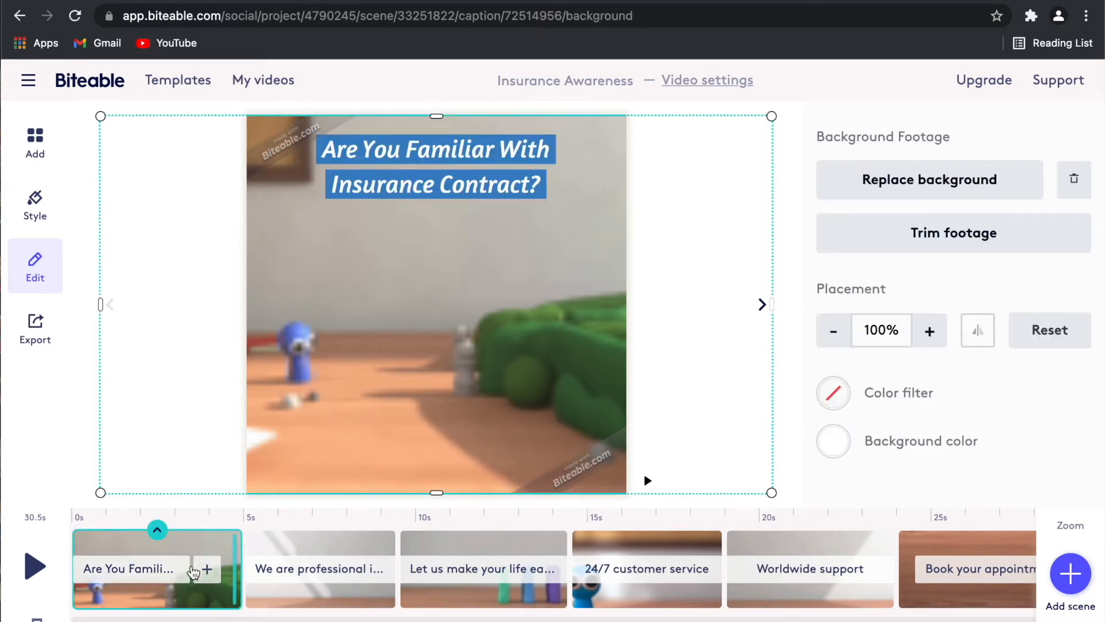
pyautogui.moveTo(184, 568); pyautogui.dragTo(236, 568)
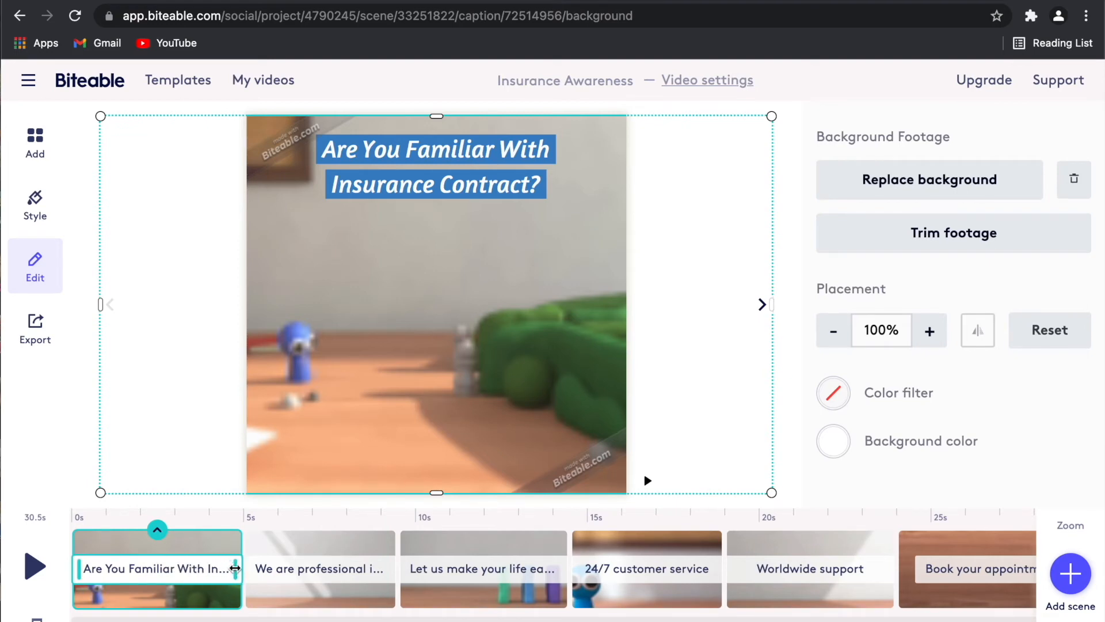
pyautogui.click(376, 551)
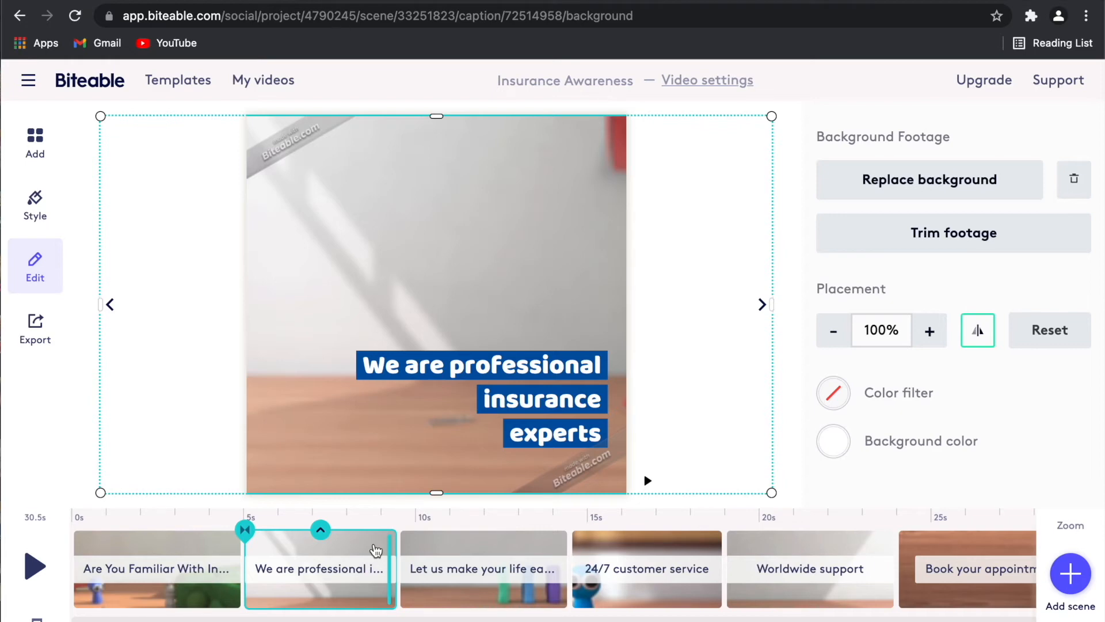
# Change the second caption to 'We are professional Financial Planners' and open the third scene.
pyautogui.click(380, 567)
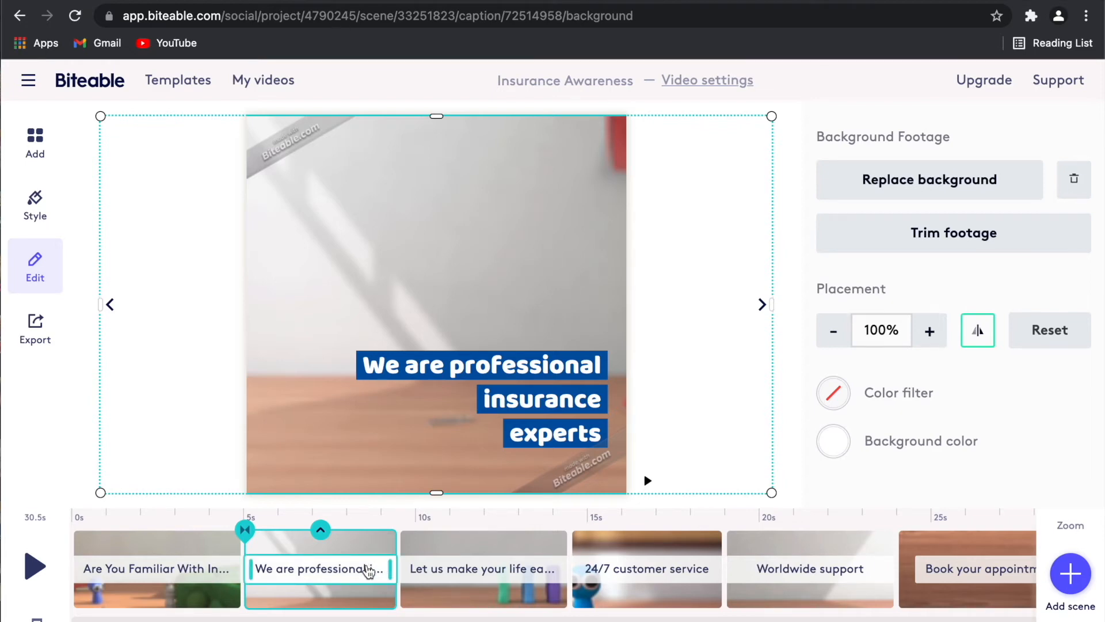
pyautogui.doubleClick(531, 398)
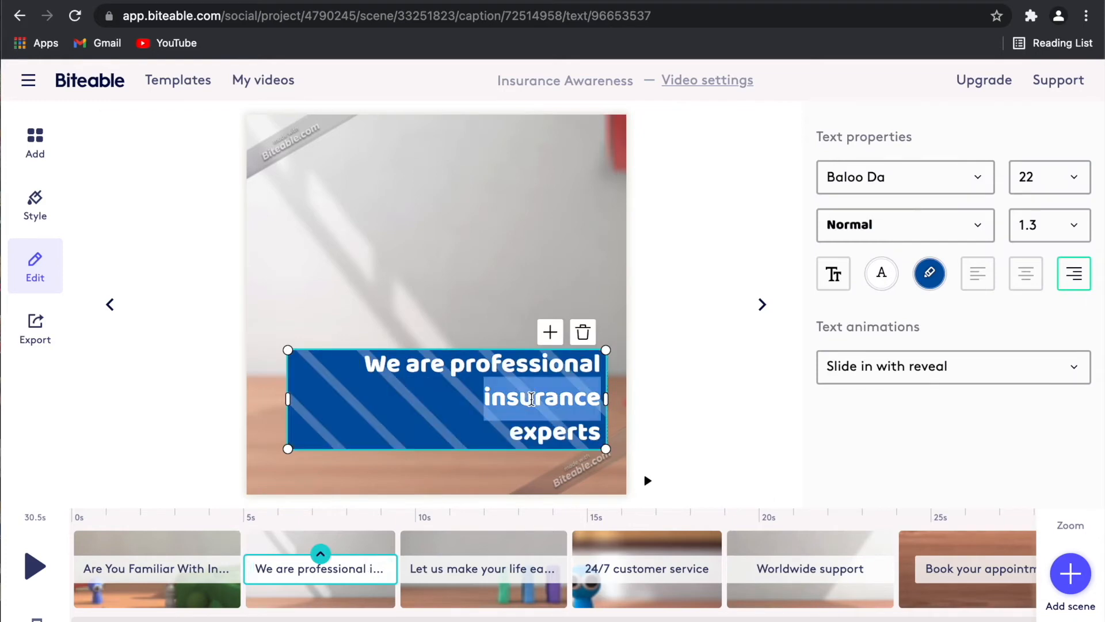
pyautogui.write('Fina')
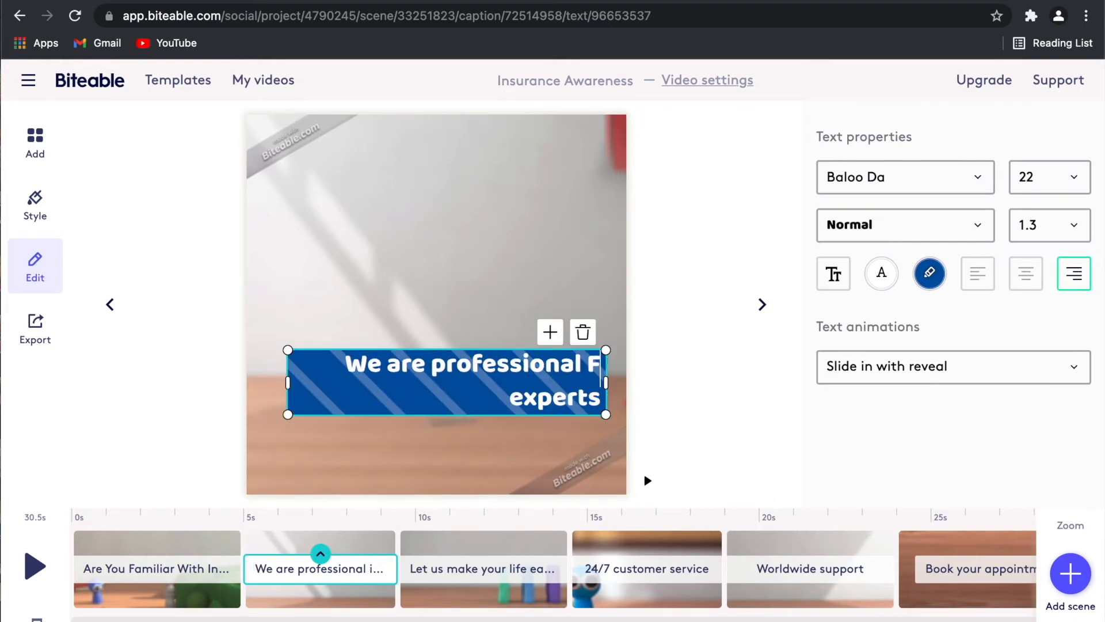
pyautogui.write('ncial')
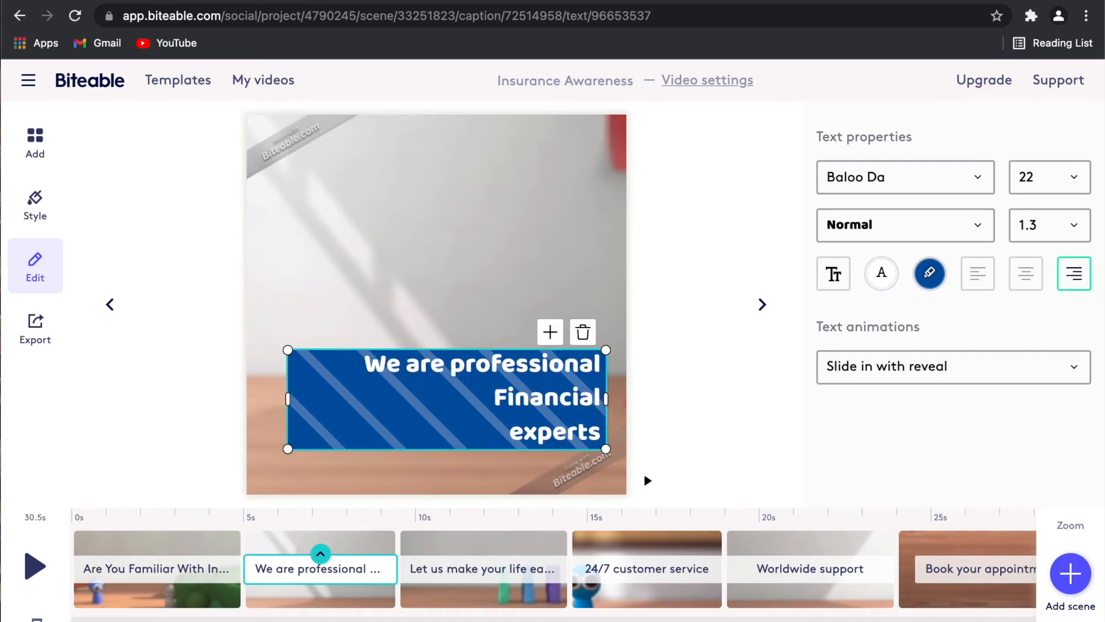
pyautogui.moveTo(508, 431); pyautogui.dragTo(599, 432)
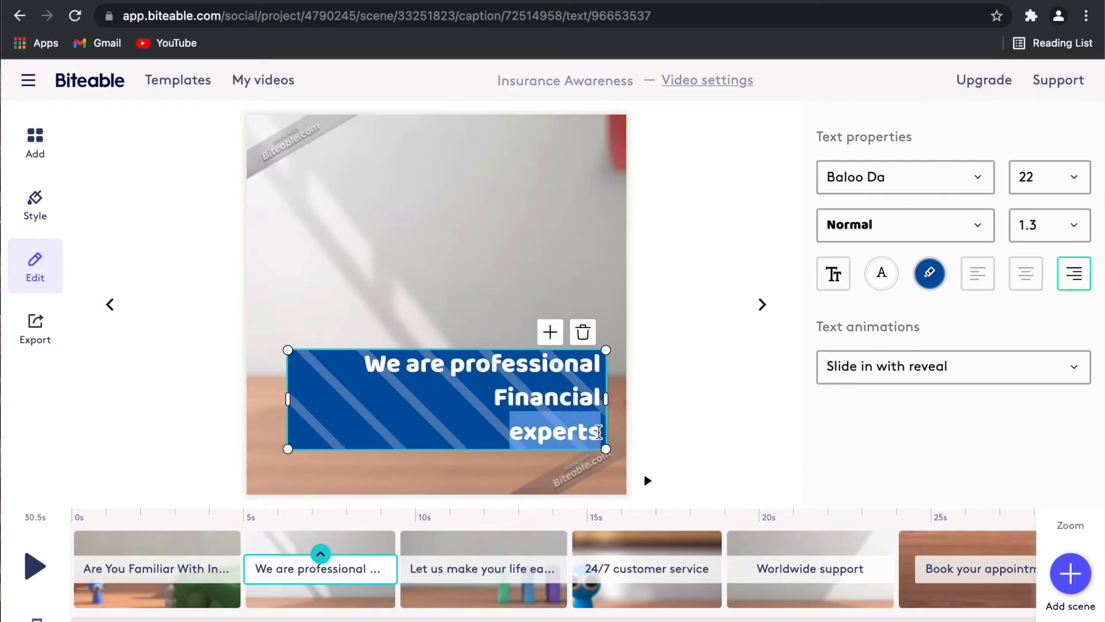
pyautogui.write('Planners')
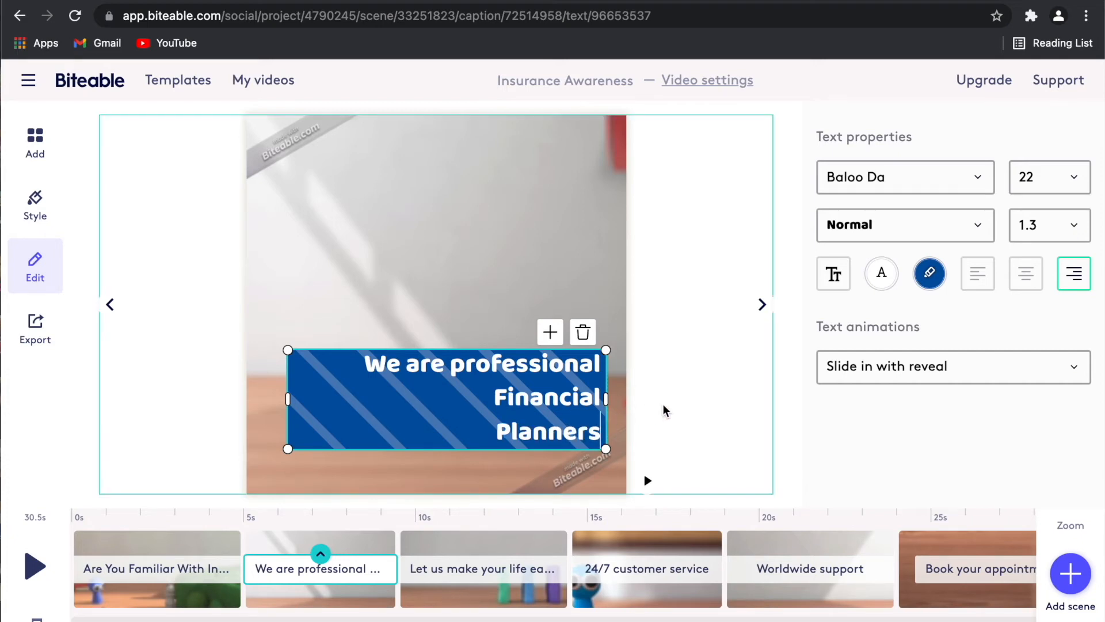
pyautogui.press('BackSpace')
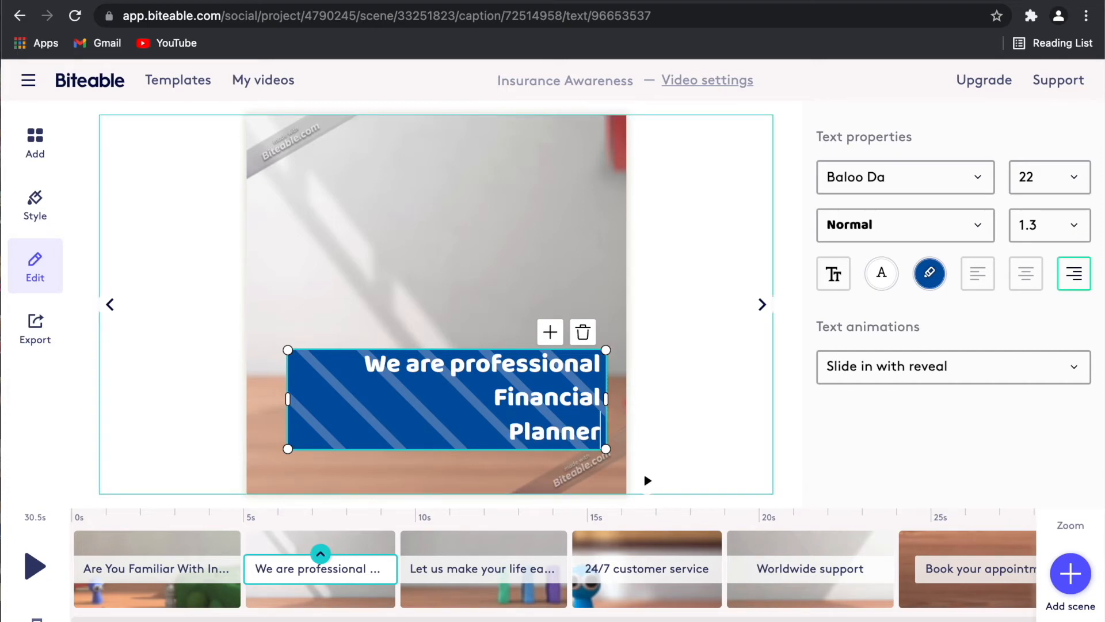
pyautogui.write('s')
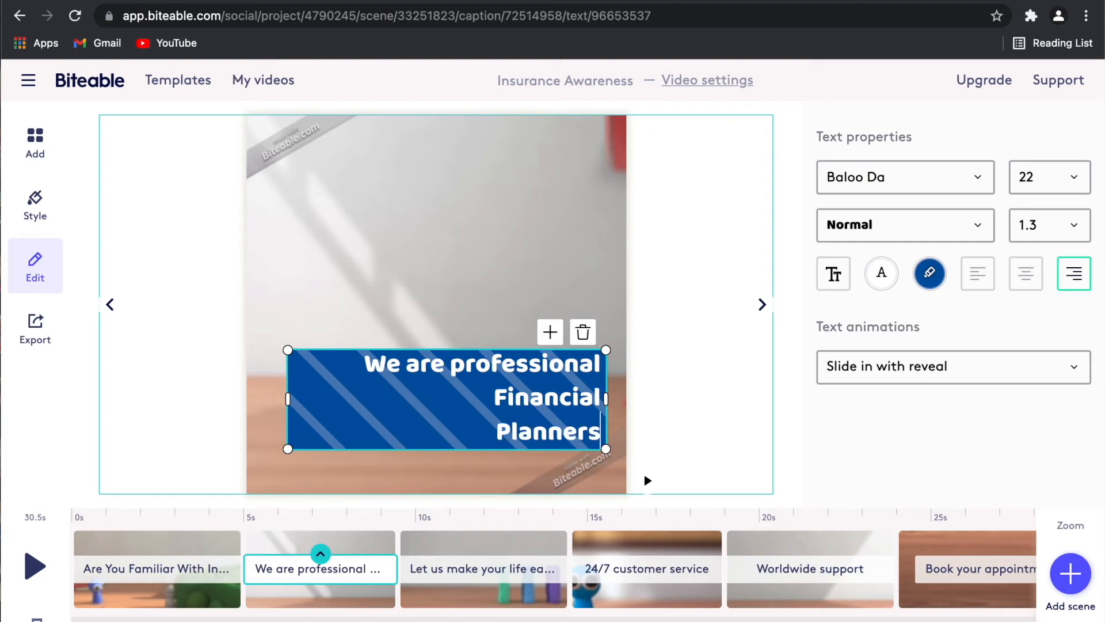
pyautogui.click(682, 413)
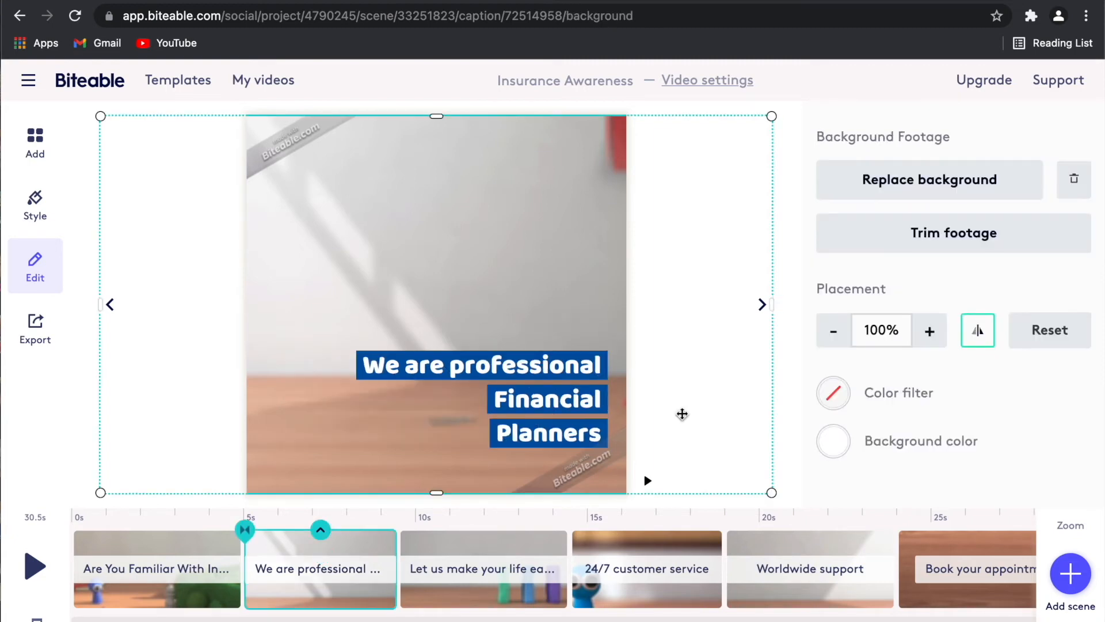
pyautogui.click(467, 595)
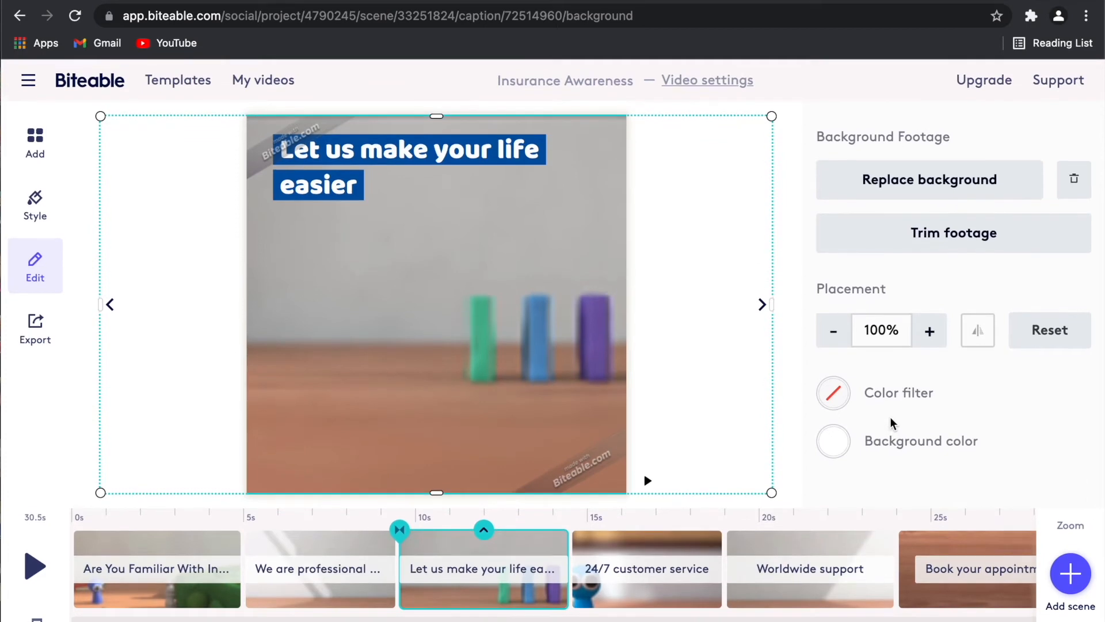
# Centre-align the 'Let us make your life easier' caption and preview the scene.
pyautogui.click(348, 194)
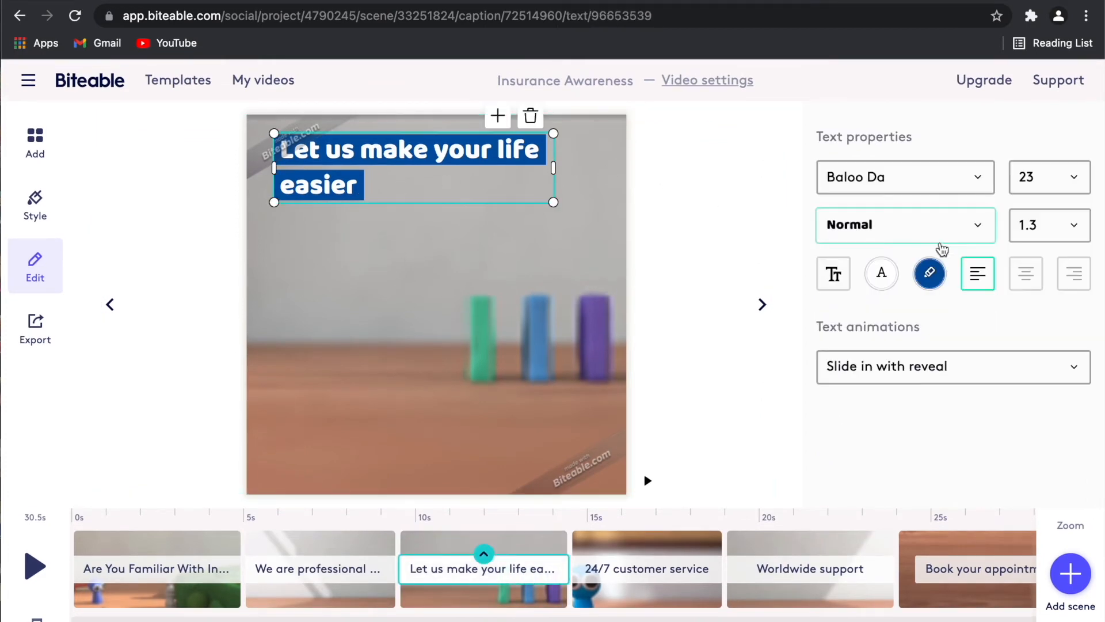
pyautogui.click(1028, 280)
pyautogui.click(359, 575)
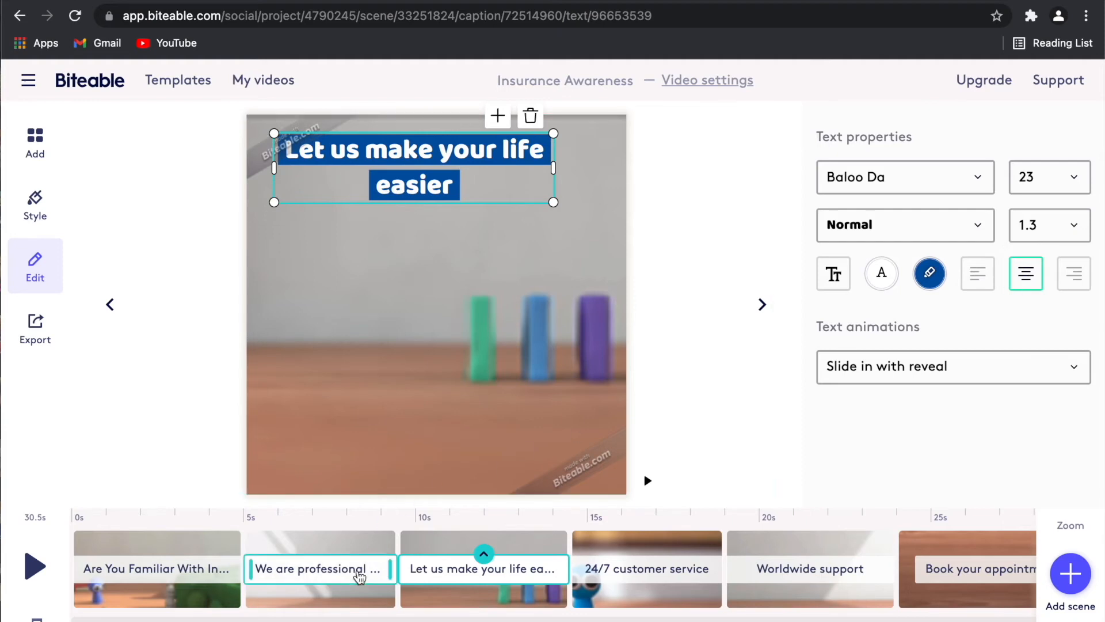
pyautogui.click(456, 602)
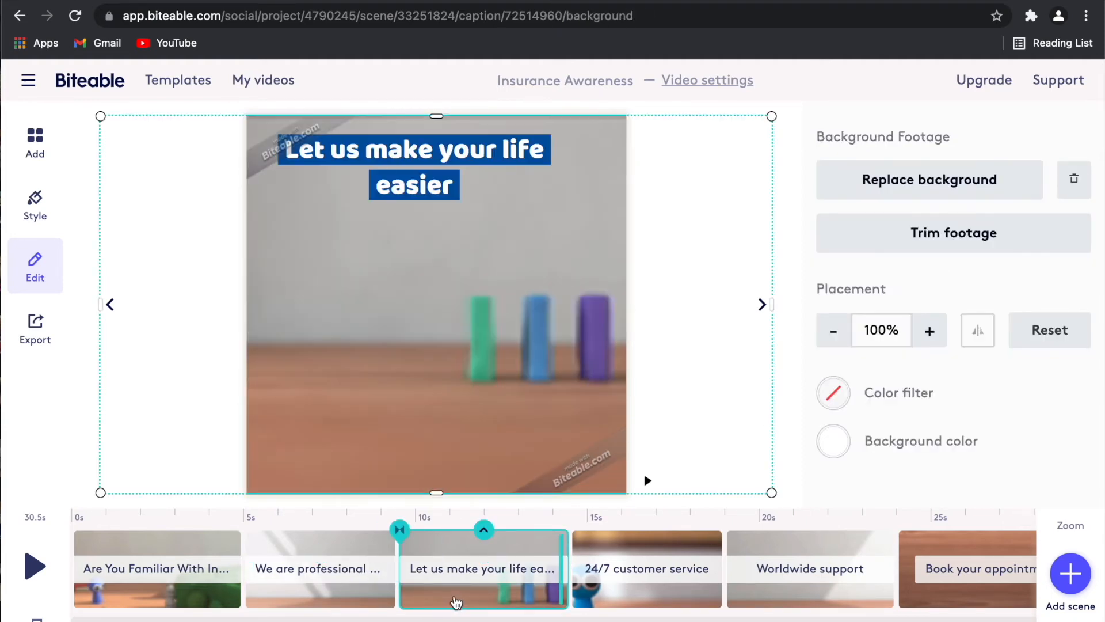
pyautogui.click(420, 197)
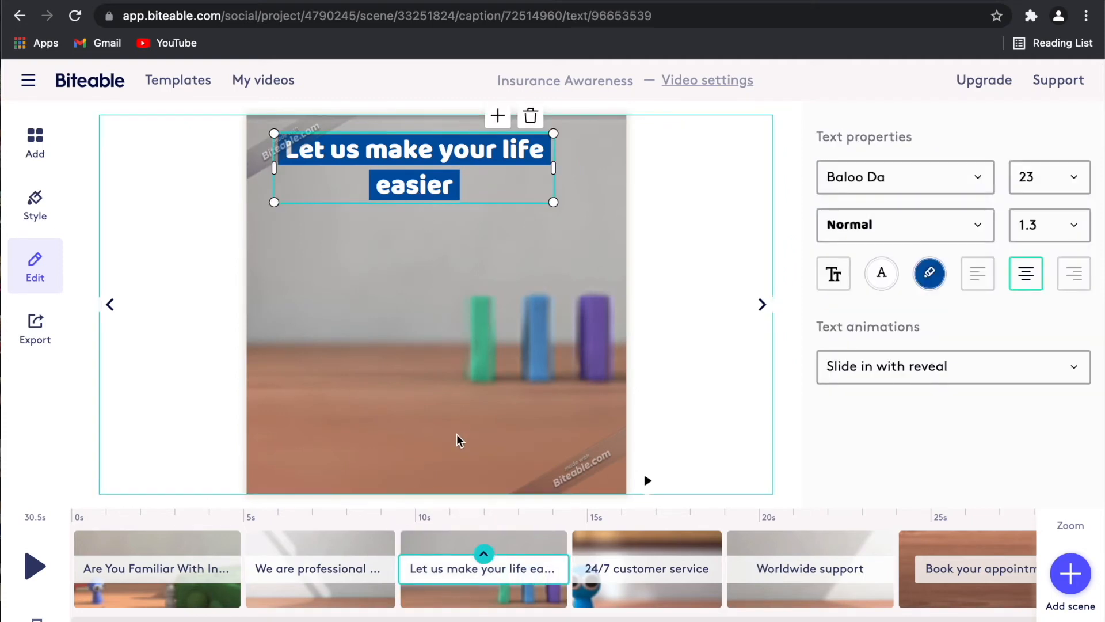
pyautogui.click(648, 480)
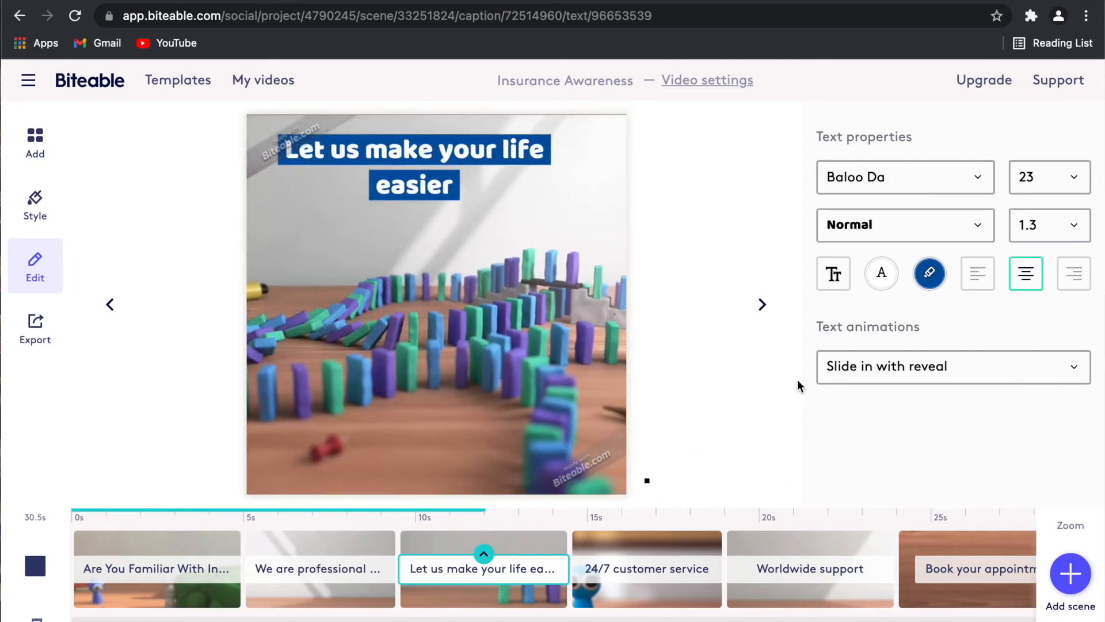
# Try several text animations, apply Scale down, preview it, then open the 24/7 customer service scene.
pyautogui.click(846, 375)
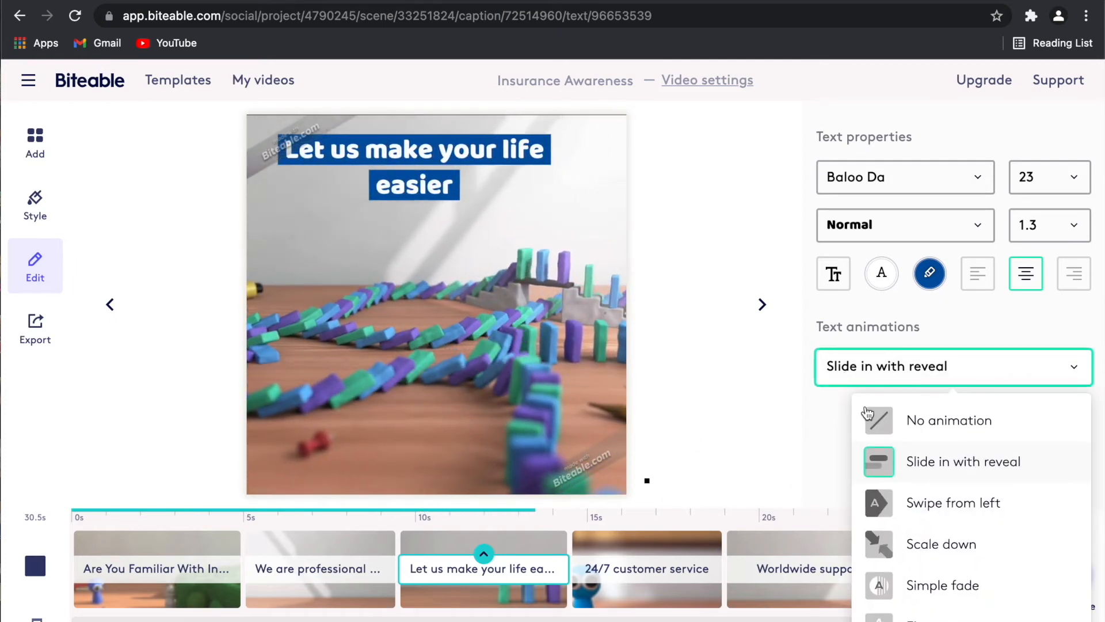
pyautogui.click(908, 506)
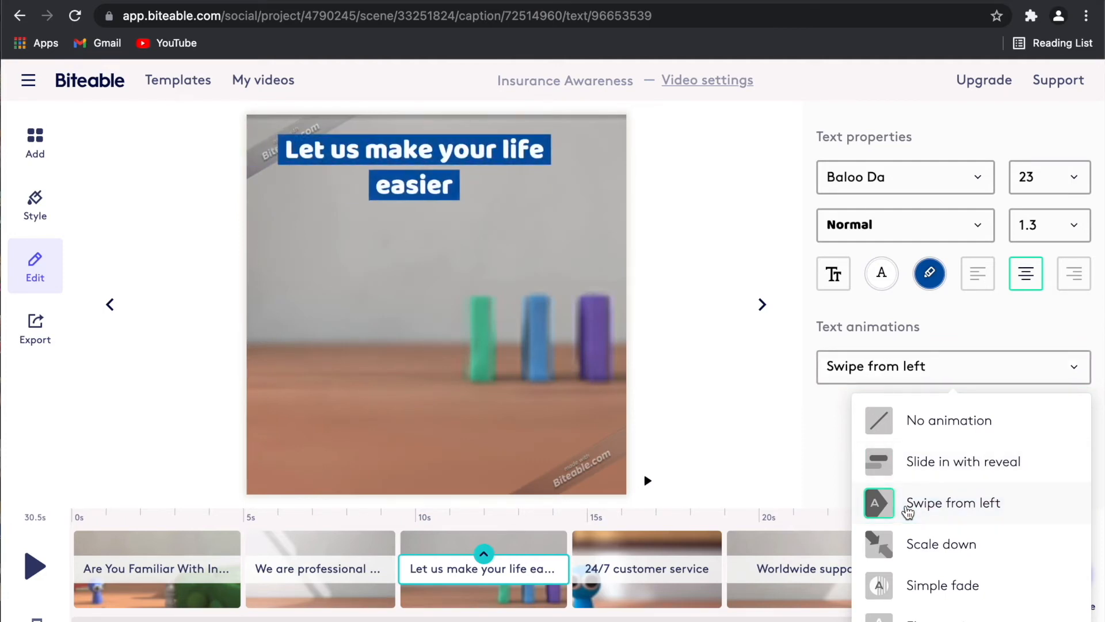
pyautogui.click(914, 546)
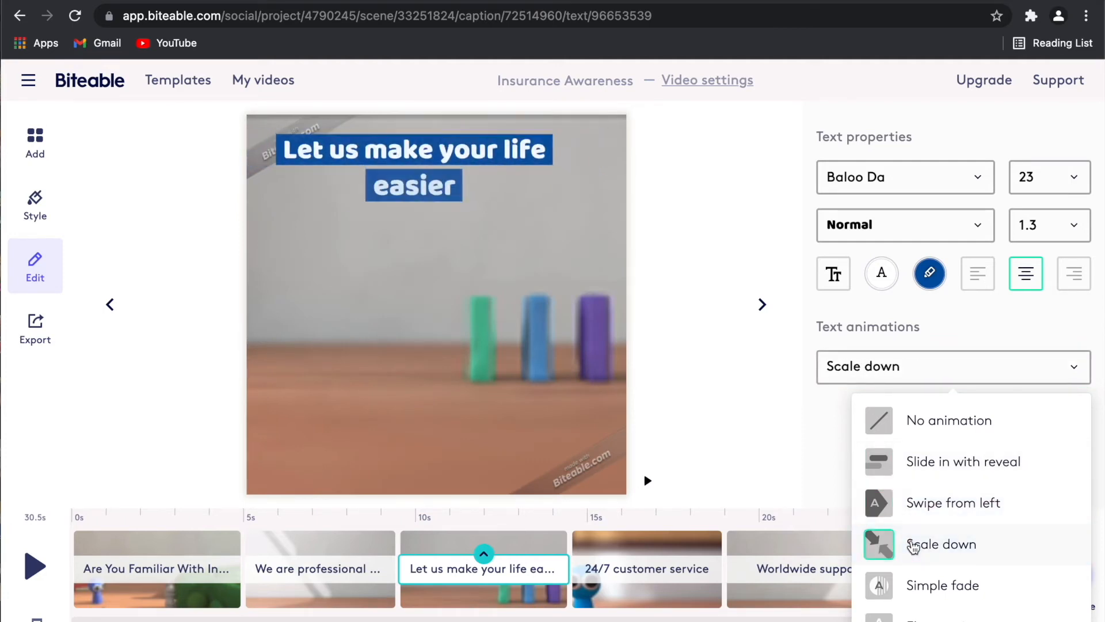
pyautogui.click(918, 584)
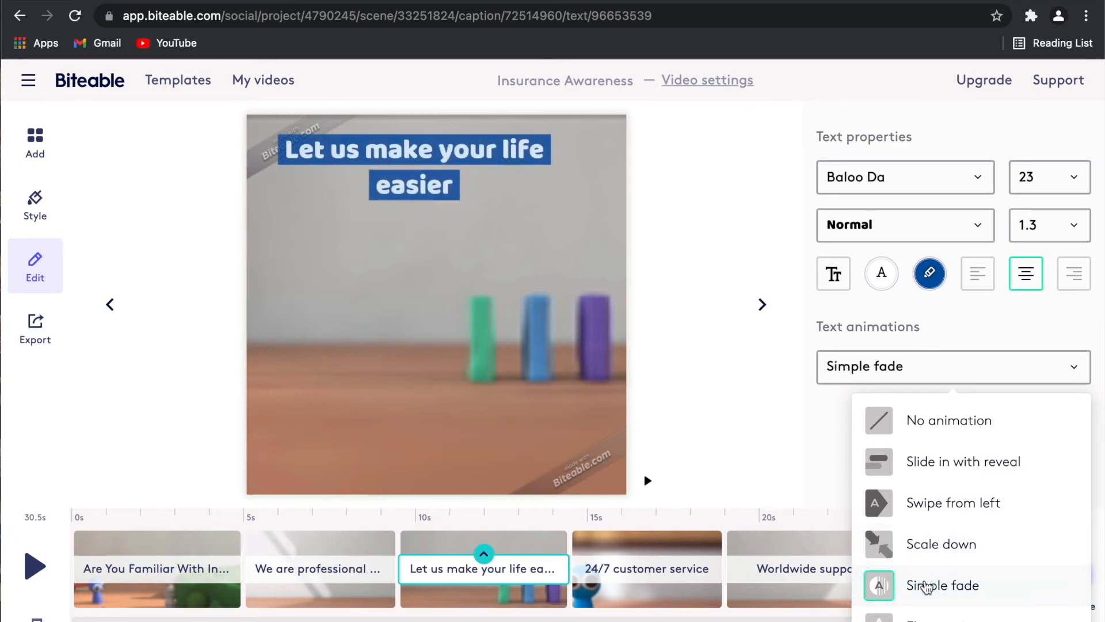
pyautogui.scroll(-1, 927, 587)
pyautogui.click(926, 587)
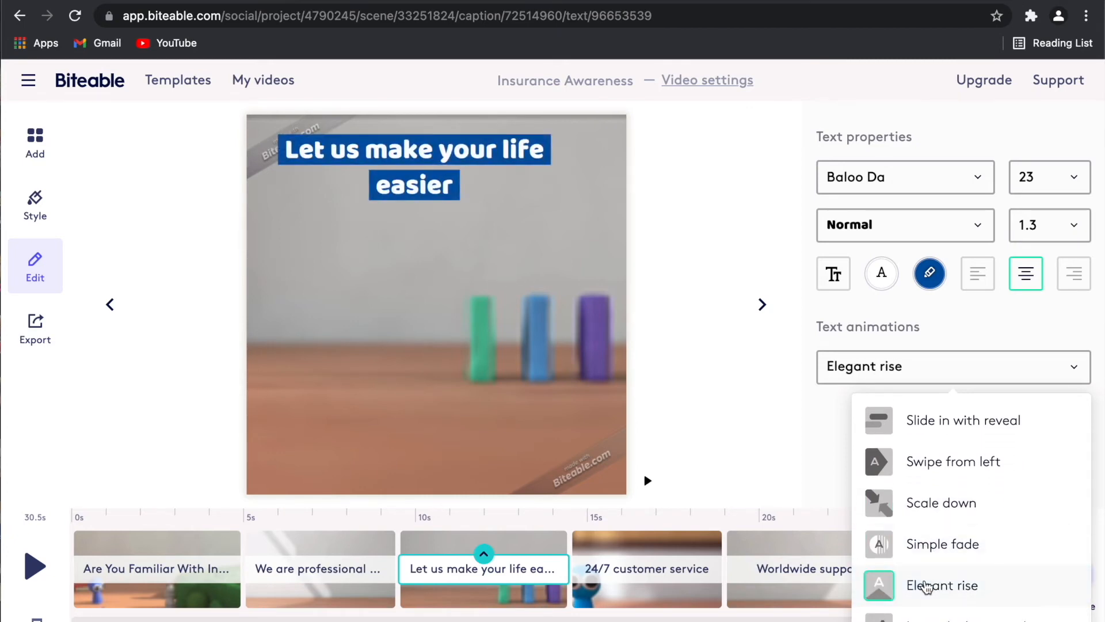
pyautogui.click(933, 615)
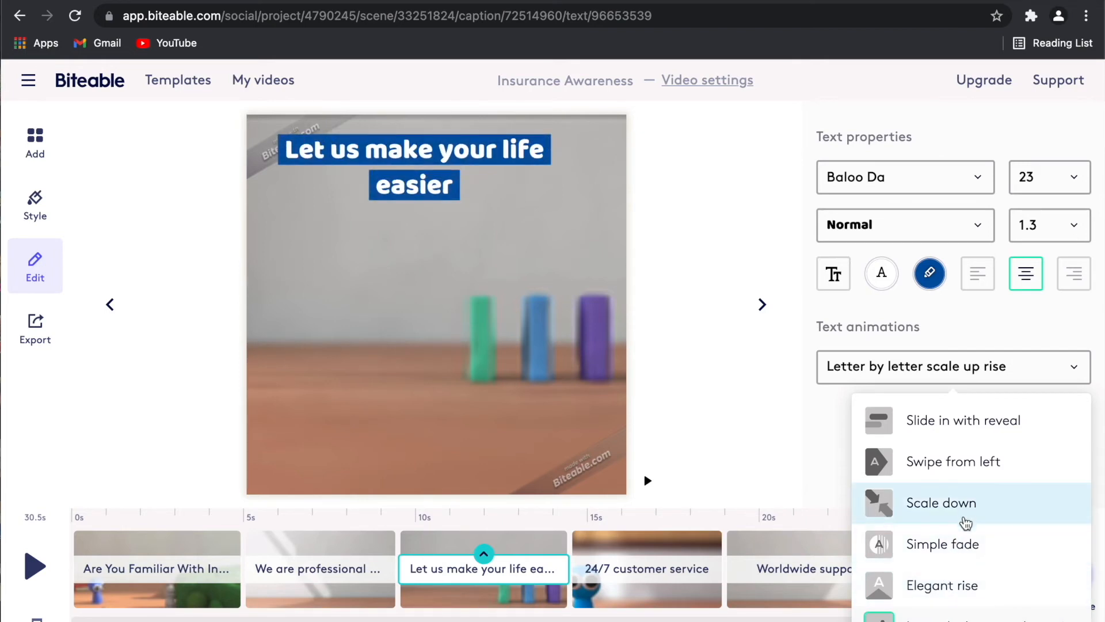
pyautogui.click(967, 519)
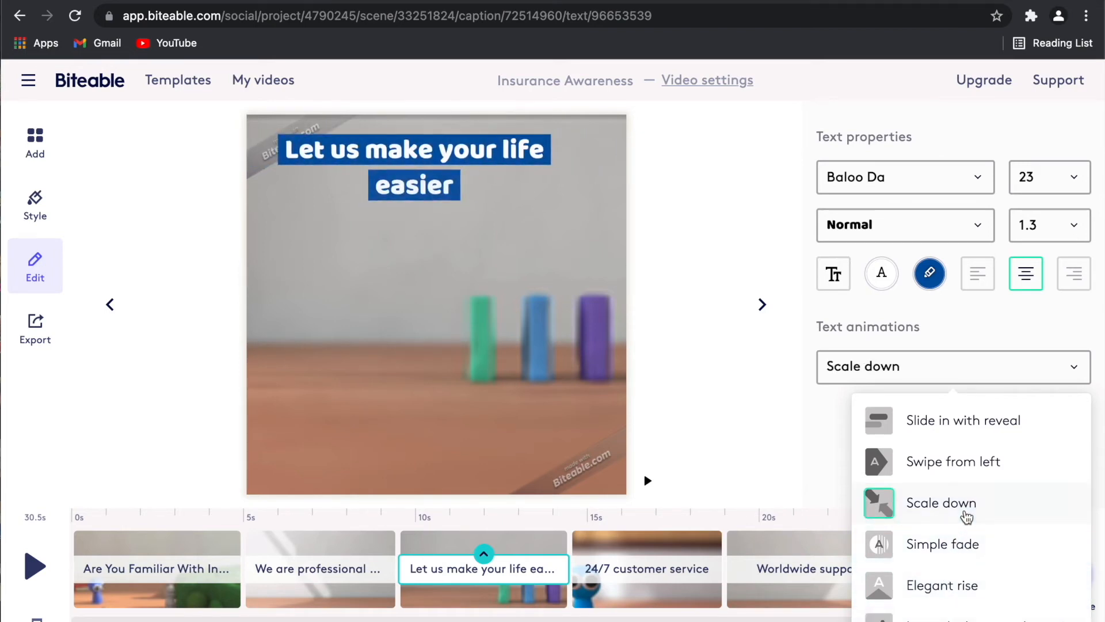
pyautogui.click(832, 463)
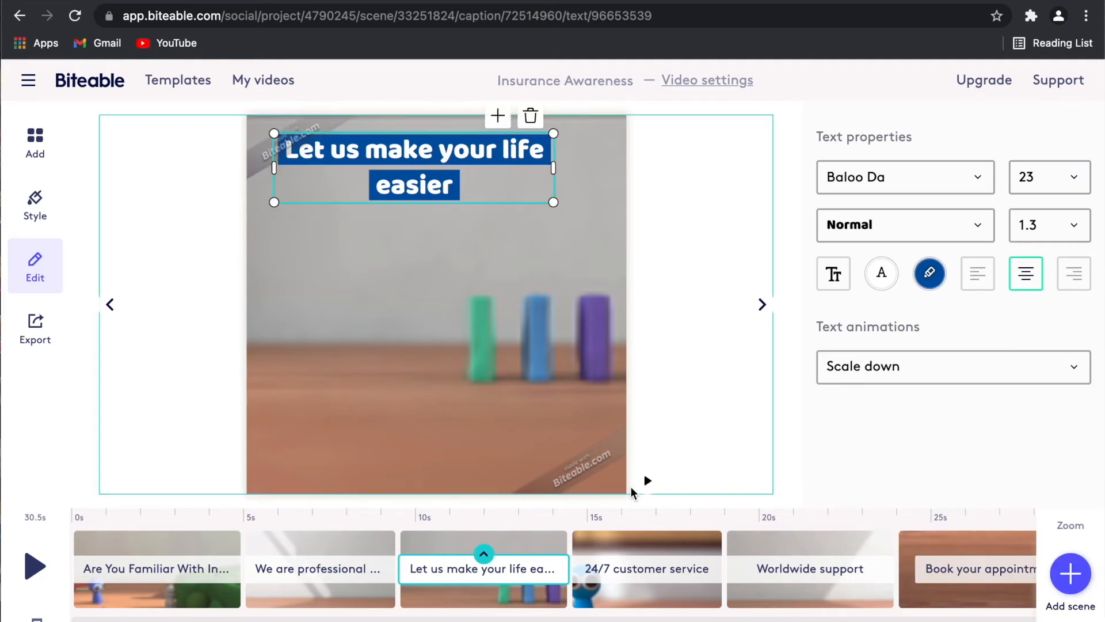
pyautogui.click(648, 483)
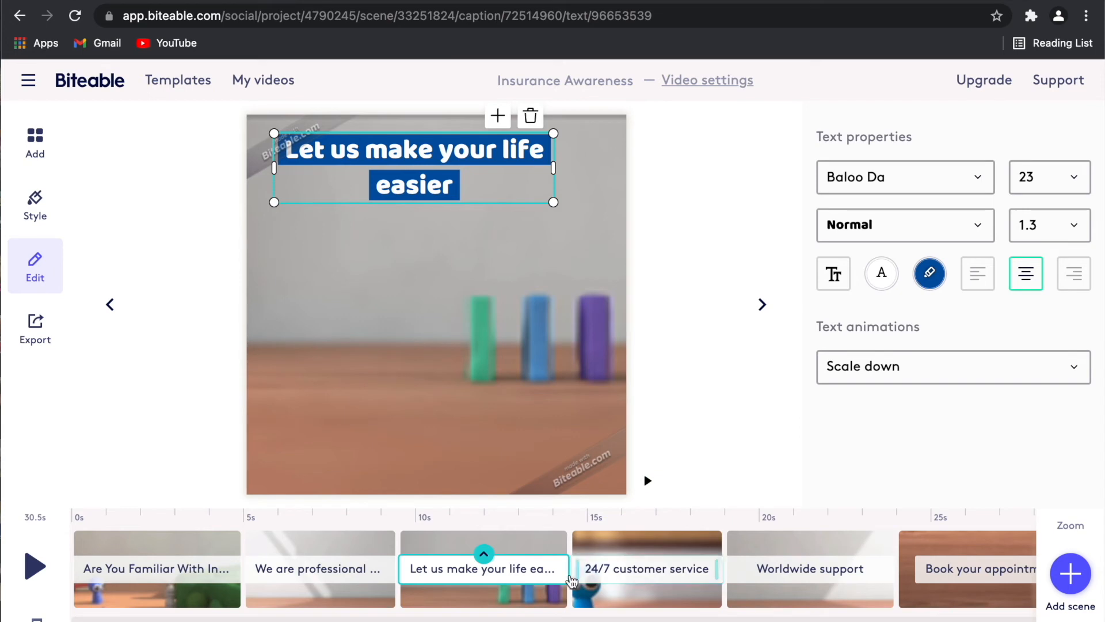
pyautogui.click(582, 593)
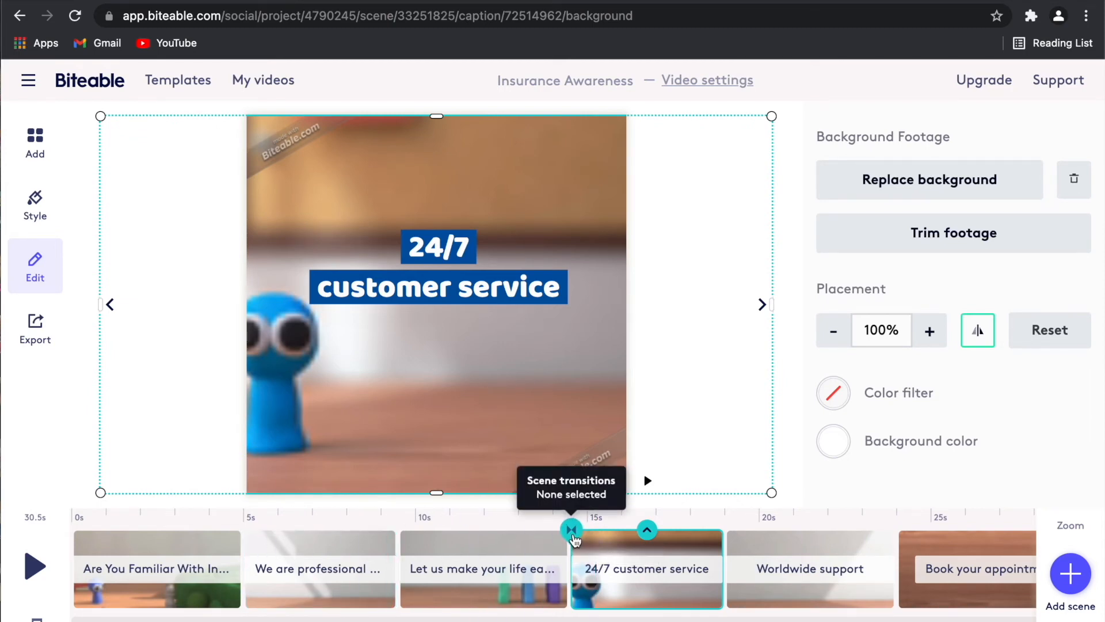
# Try Swipe left and then Swipe up transitions into the 24/7 scene, previewing each.
pyautogui.click(571, 530)
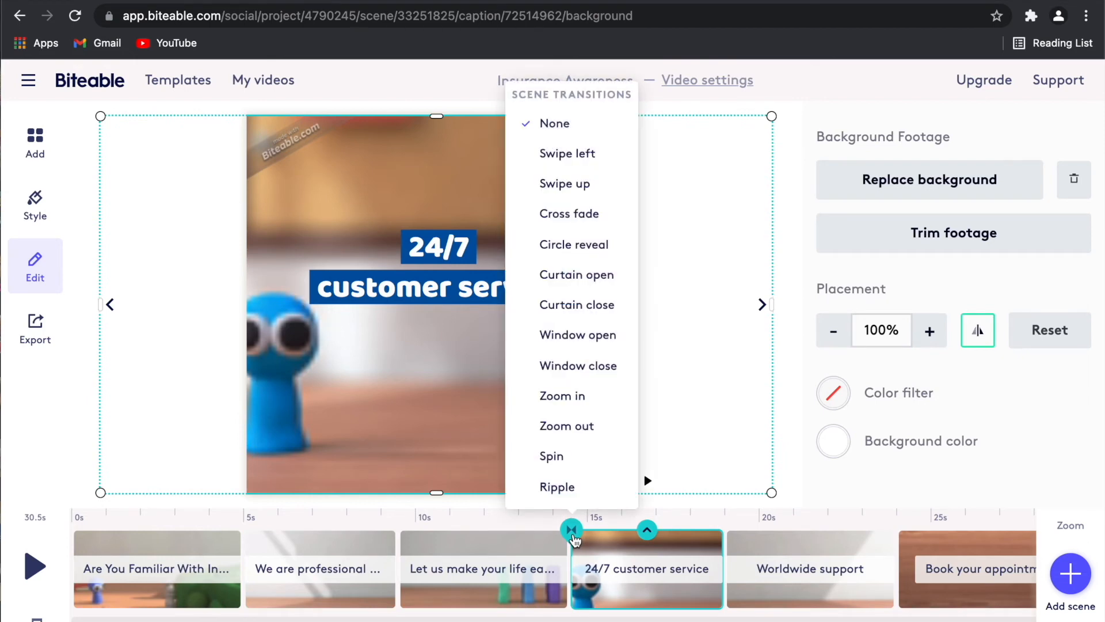
pyautogui.click(604, 156)
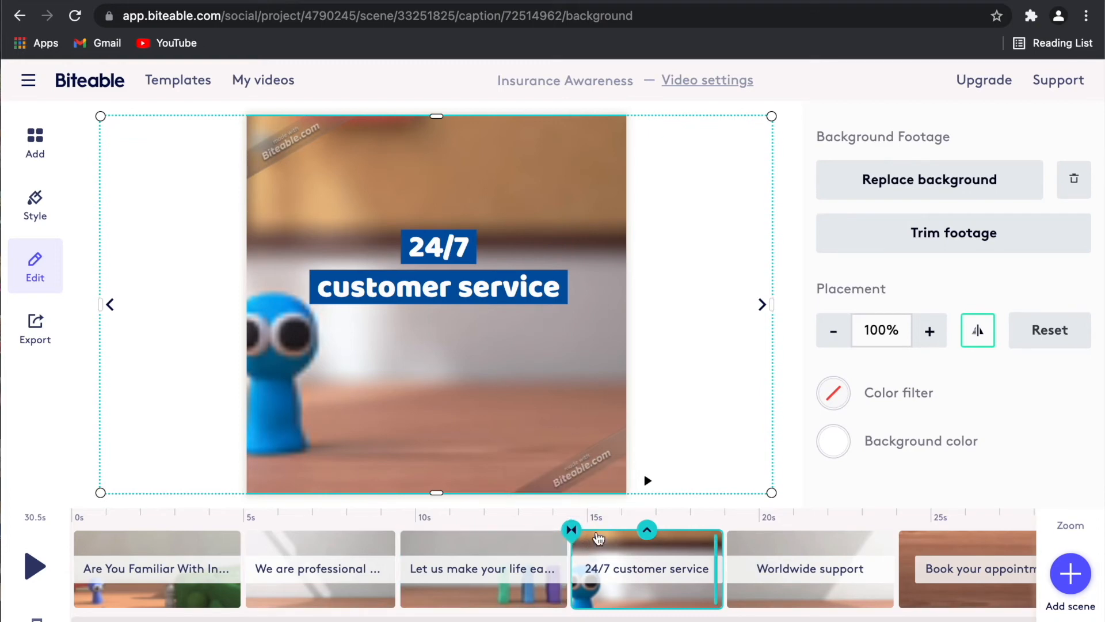
pyautogui.click(648, 481)
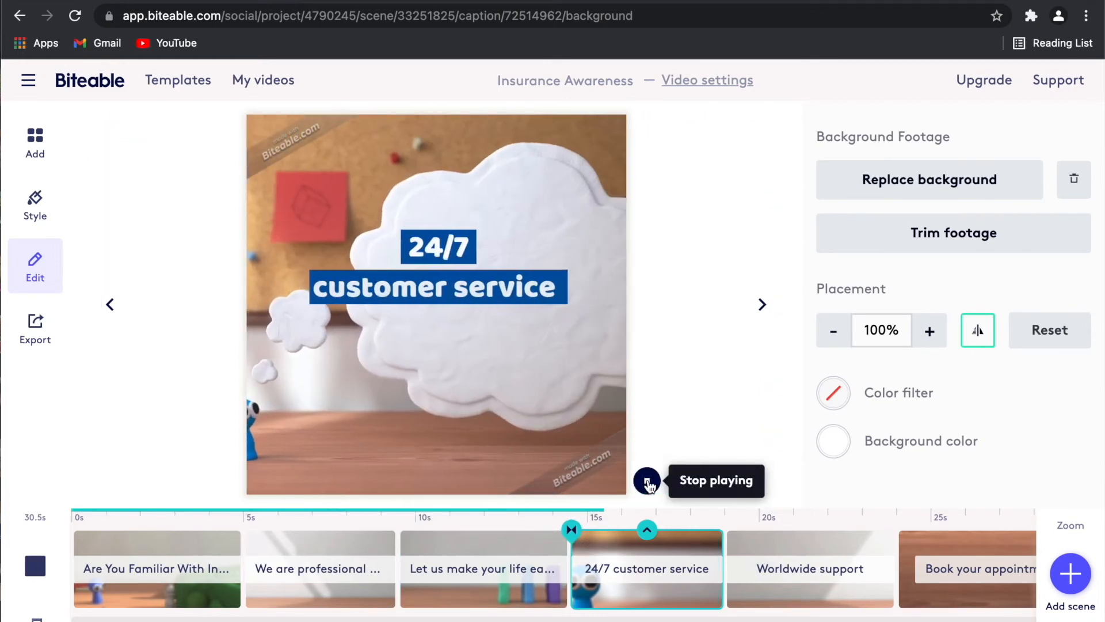
pyautogui.click(572, 531)
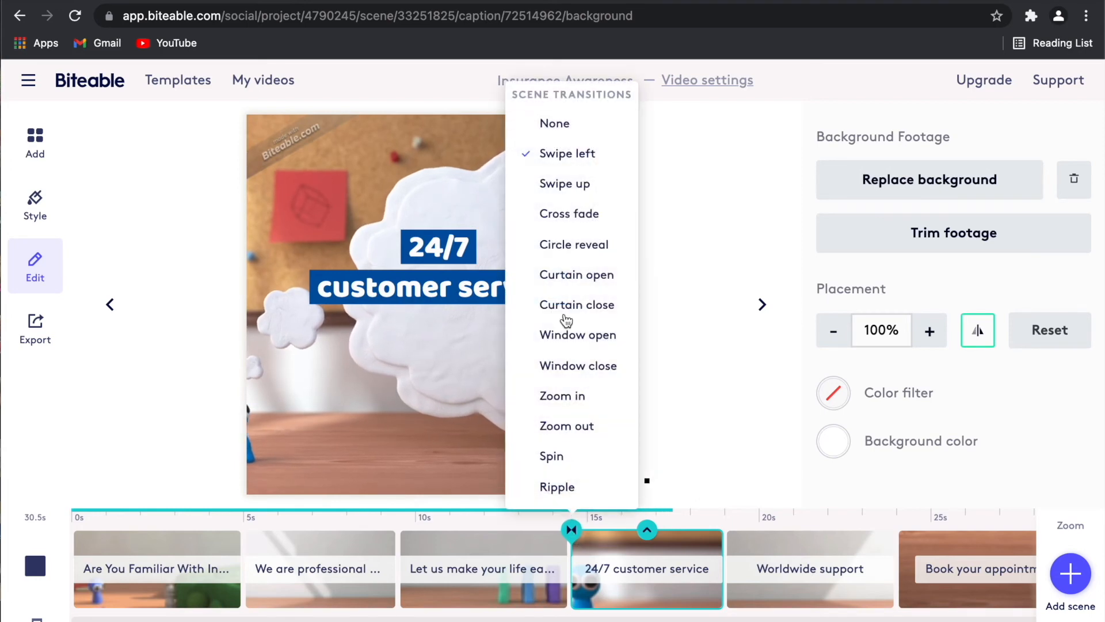
pyautogui.click(593, 183)
pyautogui.click(648, 480)
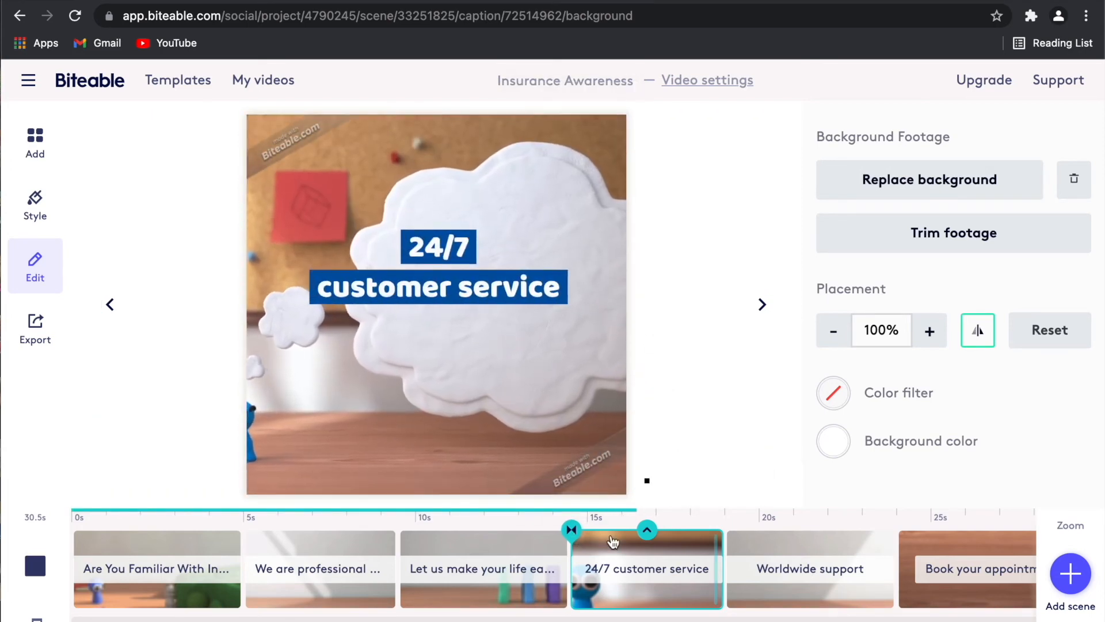
# Switch the scene transition to Ripple and preview it.
pyautogui.click(572, 531)
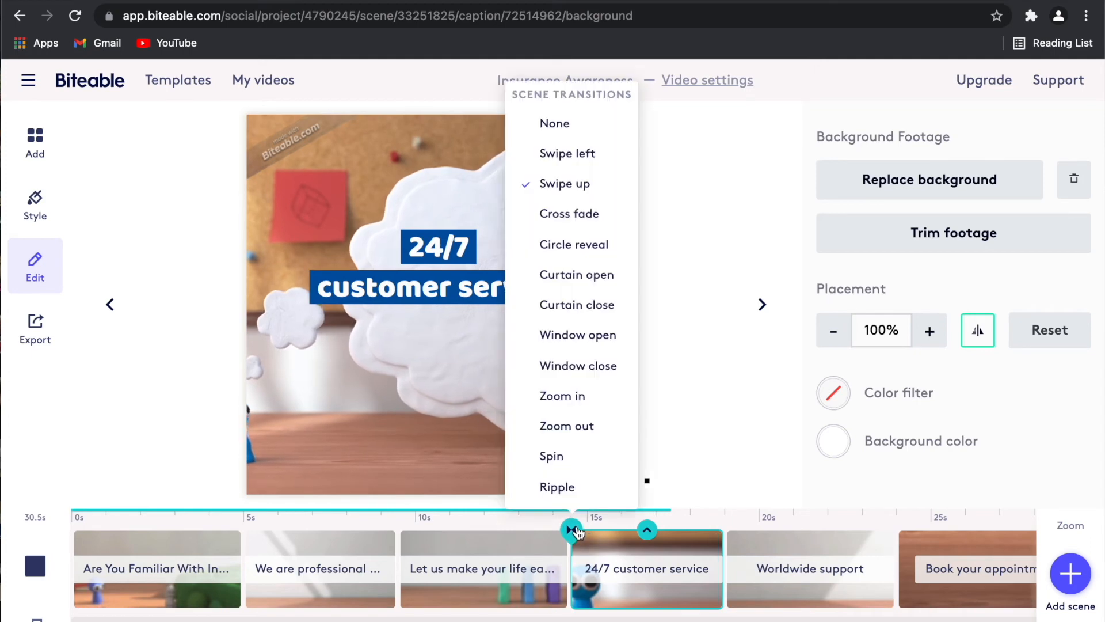
pyautogui.click(576, 492)
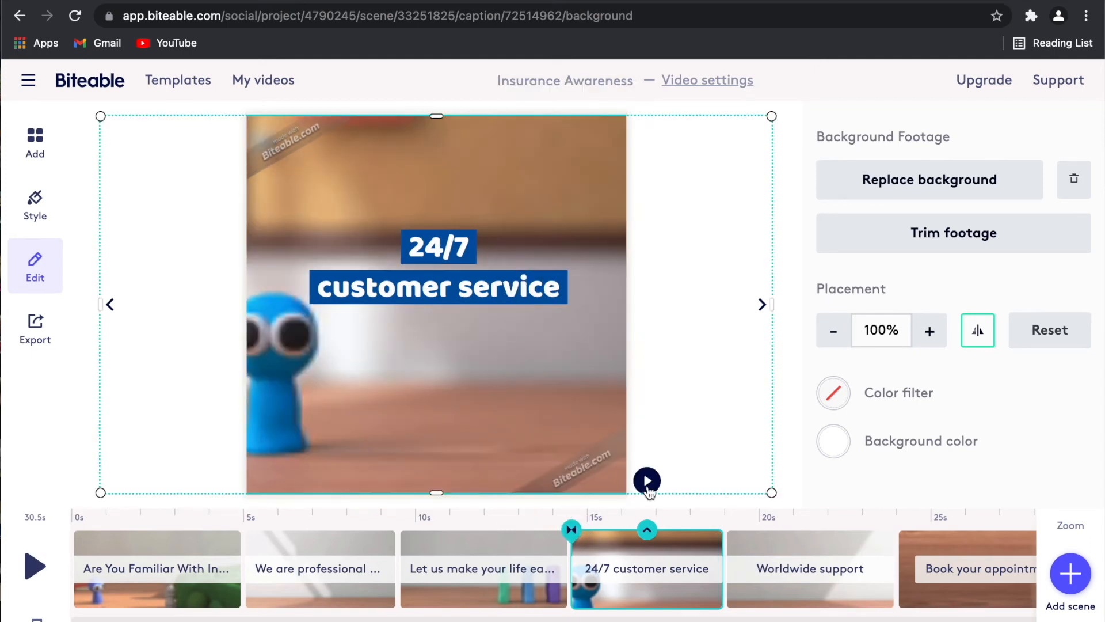
pyautogui.click(648, 481)
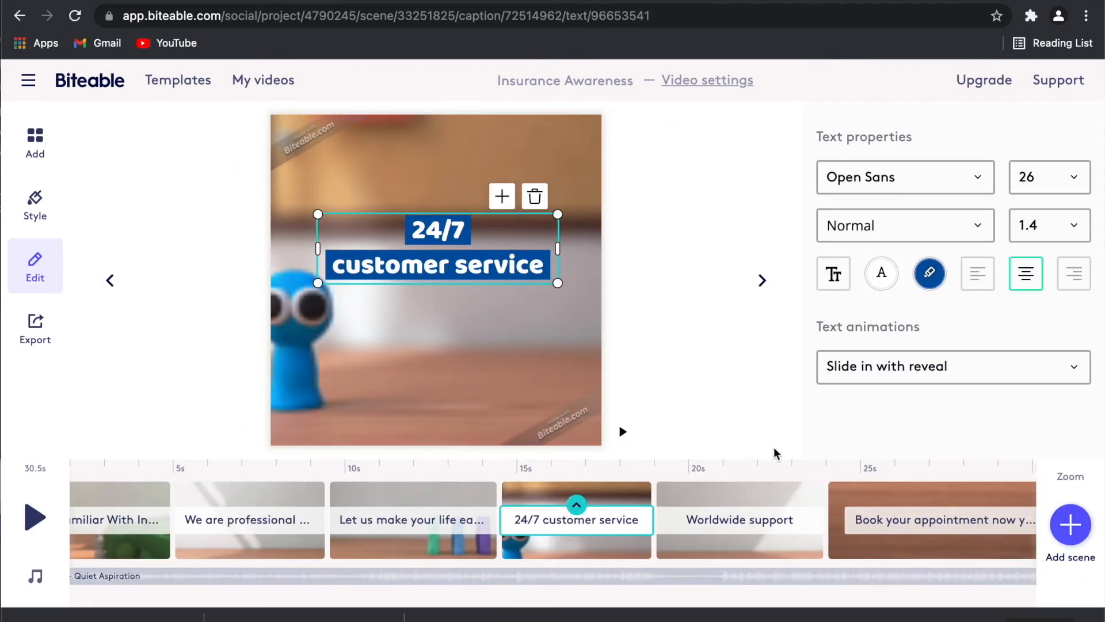
pyautogui.hscroll(5, 785, 531)
pyautogui.hscroll(5, 787, 534)
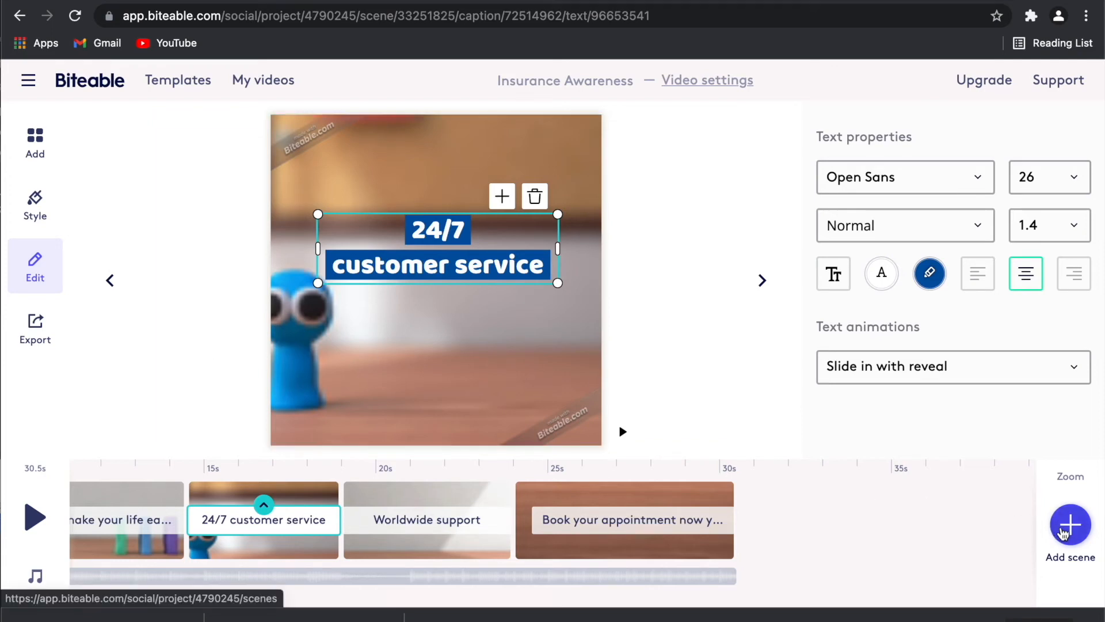
# Browse the scene library's Videos & Images categories and open My uploads to see the Zurich logos.
pyautogui.click(1068, 535)
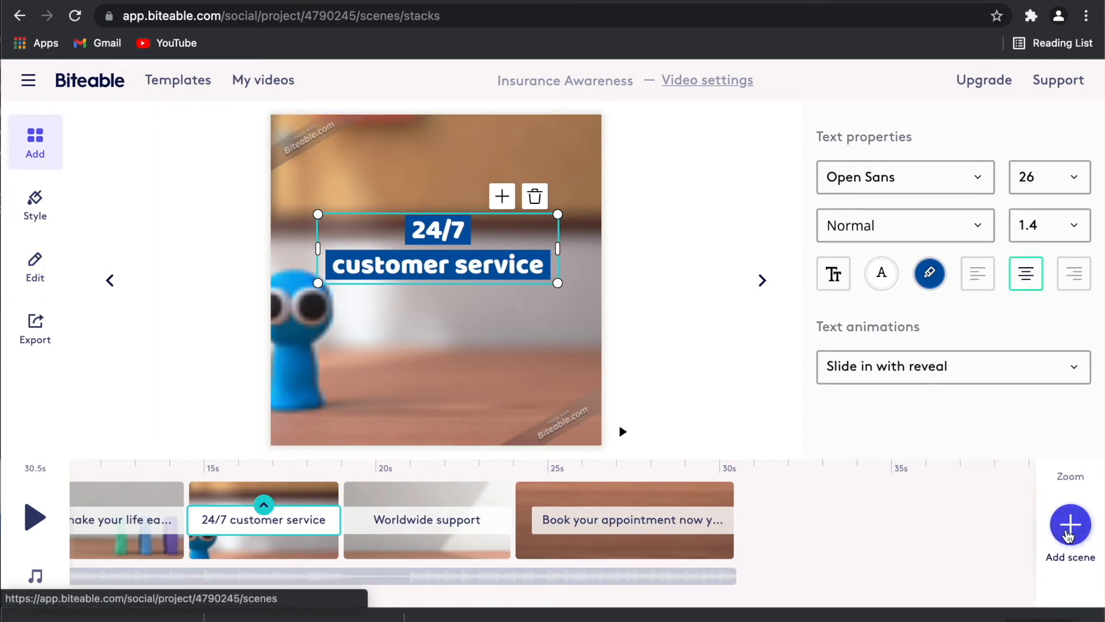
pyautogui.scroll(-5, 890, 398)
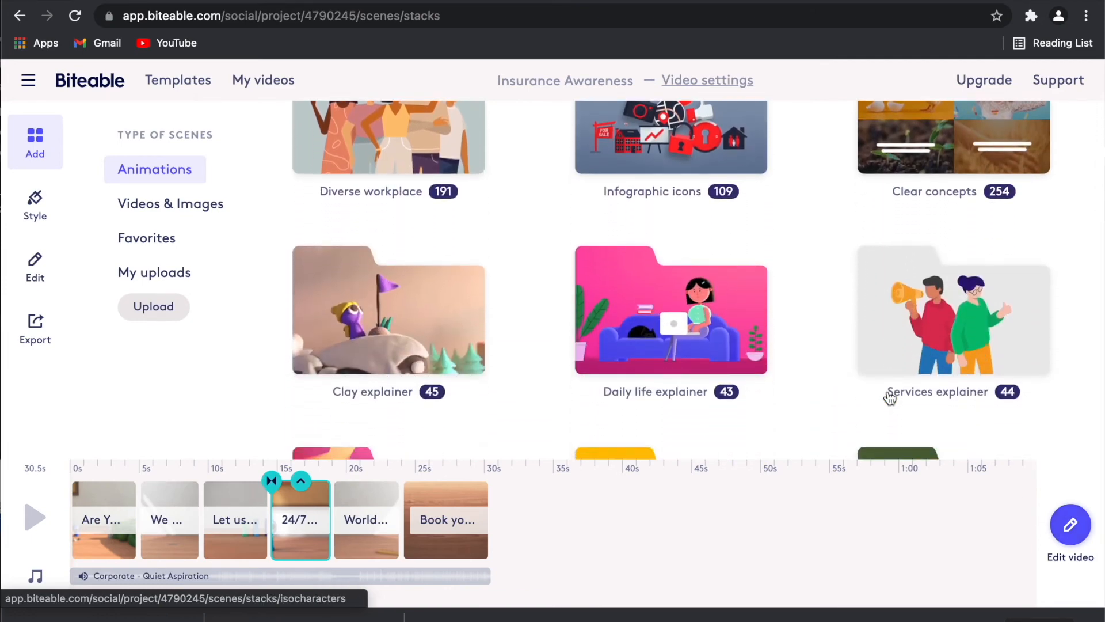
pyautogui.scroll(-3, 890, 397)
pyautogui.scroll(-3, 890, 397)
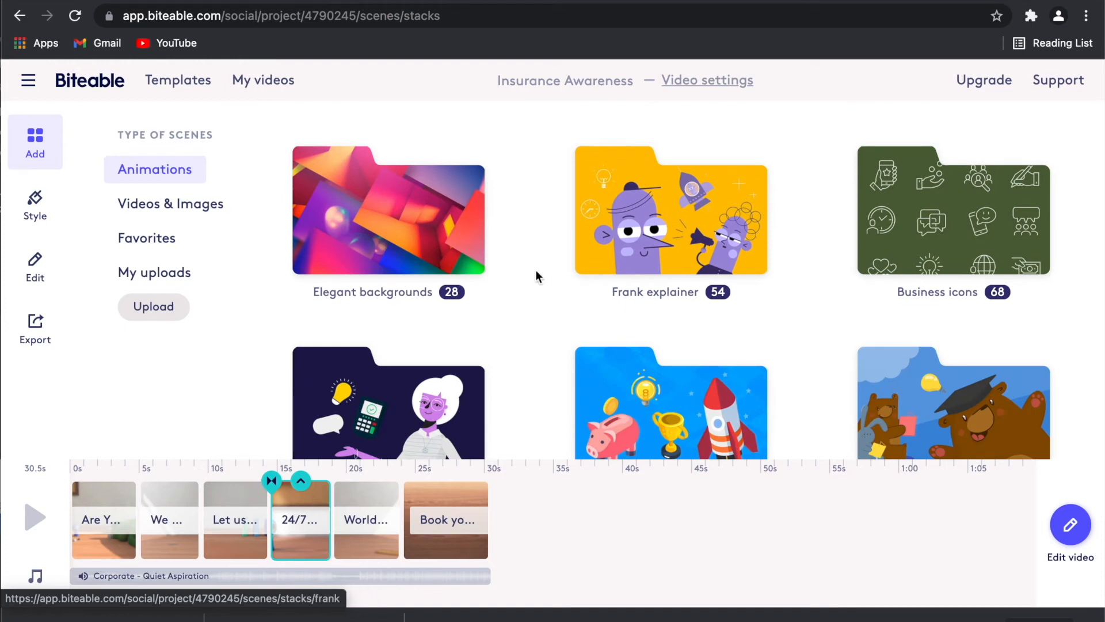
pyautogui.click(208, 206)
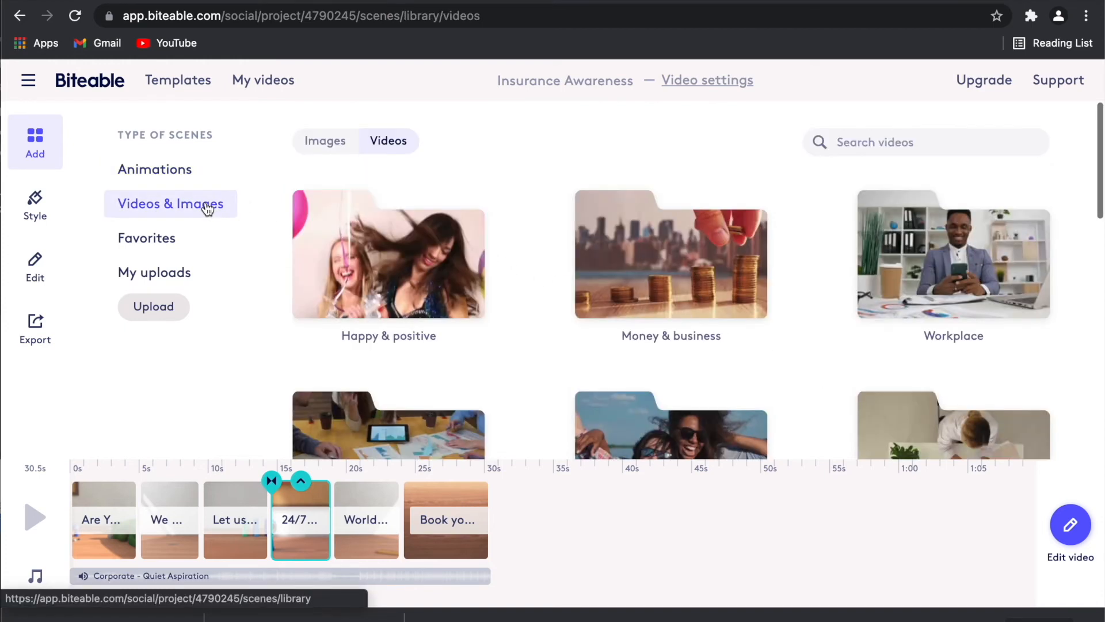
pyautogui.scroll(-3, 334, 325)
pyautogui.scroll(3, 333, 321)
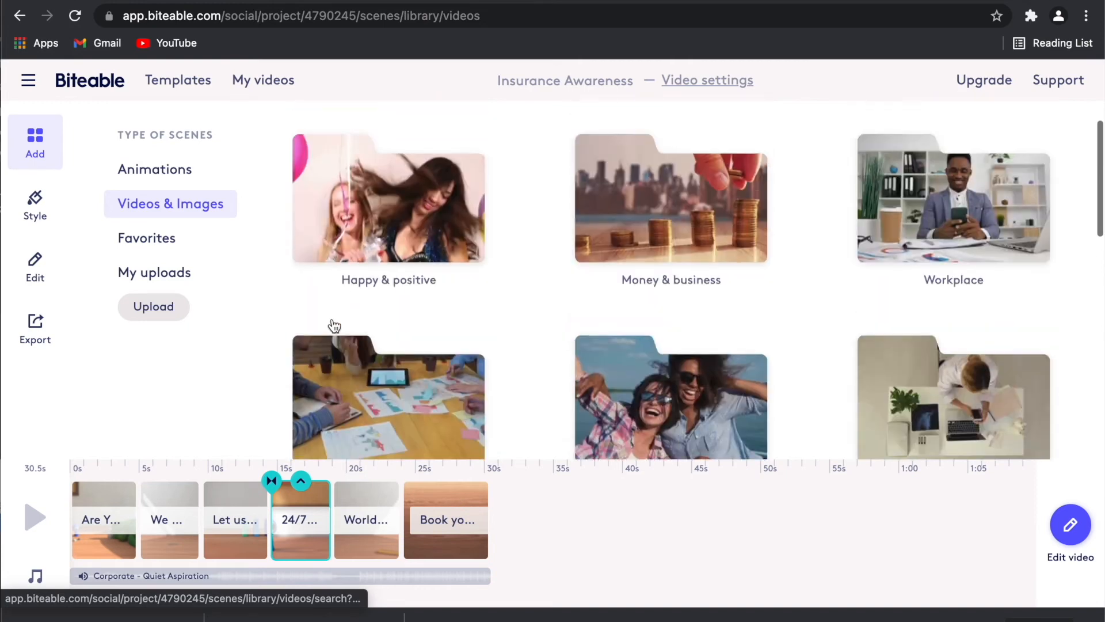
pyautogui.click(321, 128)
pyautogui.click(387, 140)
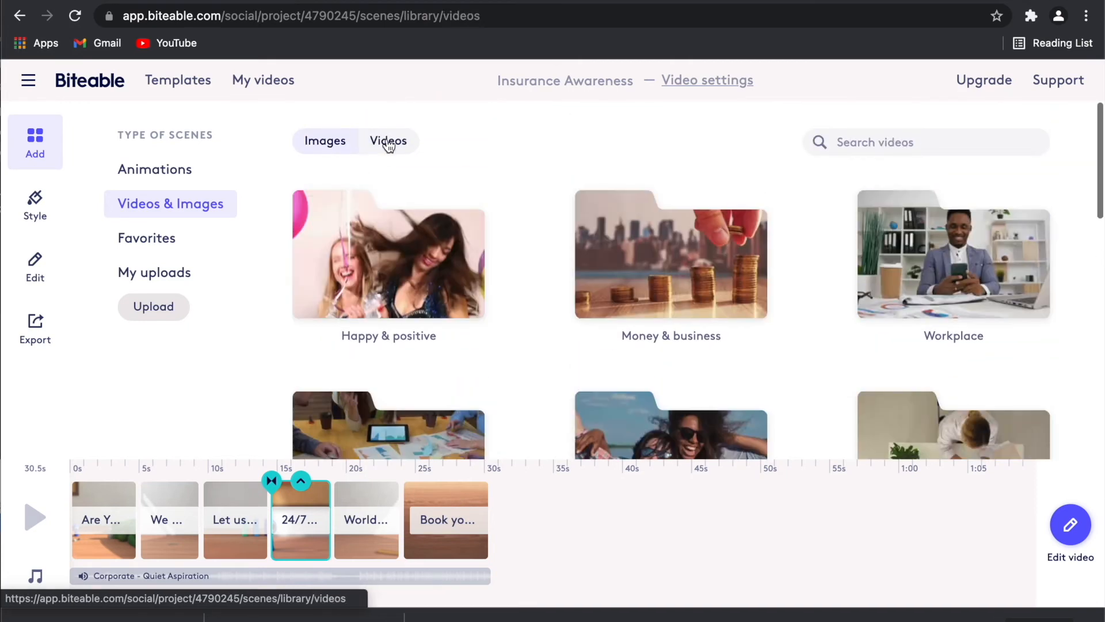
pyautogui.click(199, 280)
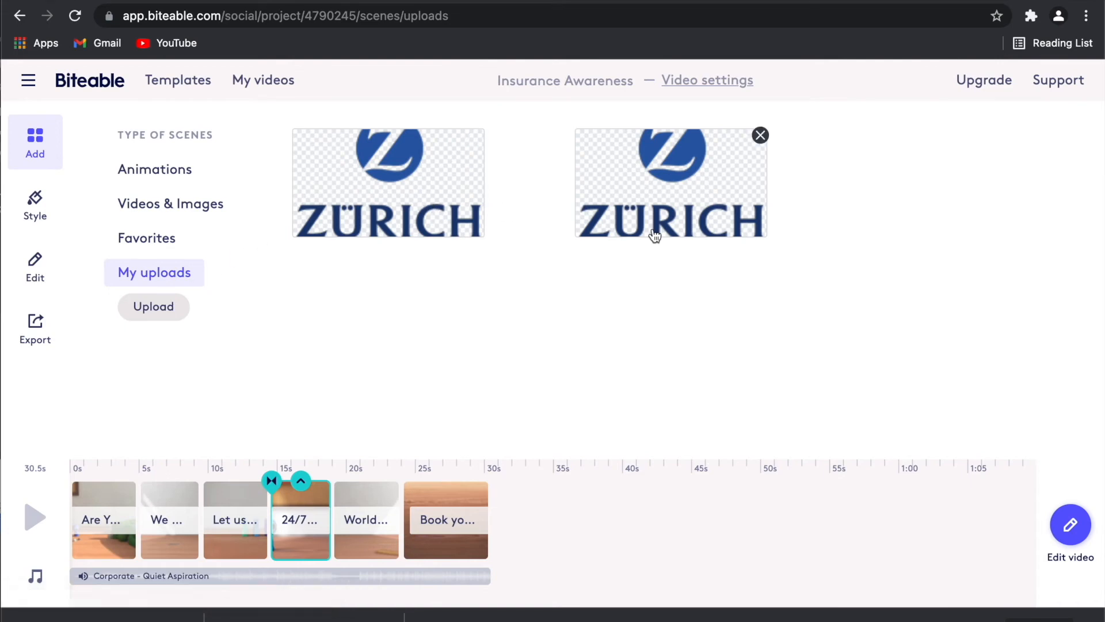
# Upload zurich-4-logo-png-transparent.png from the Desktop to the account's uploads.
pyautogui.click(177, 311)
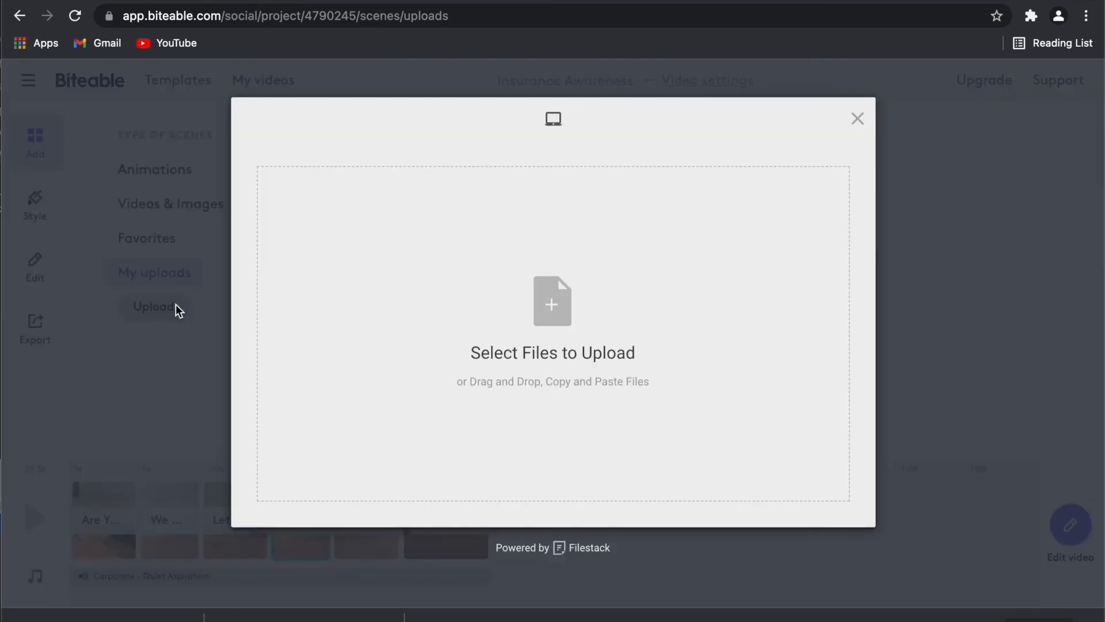
pyautogui.click(548, 298)
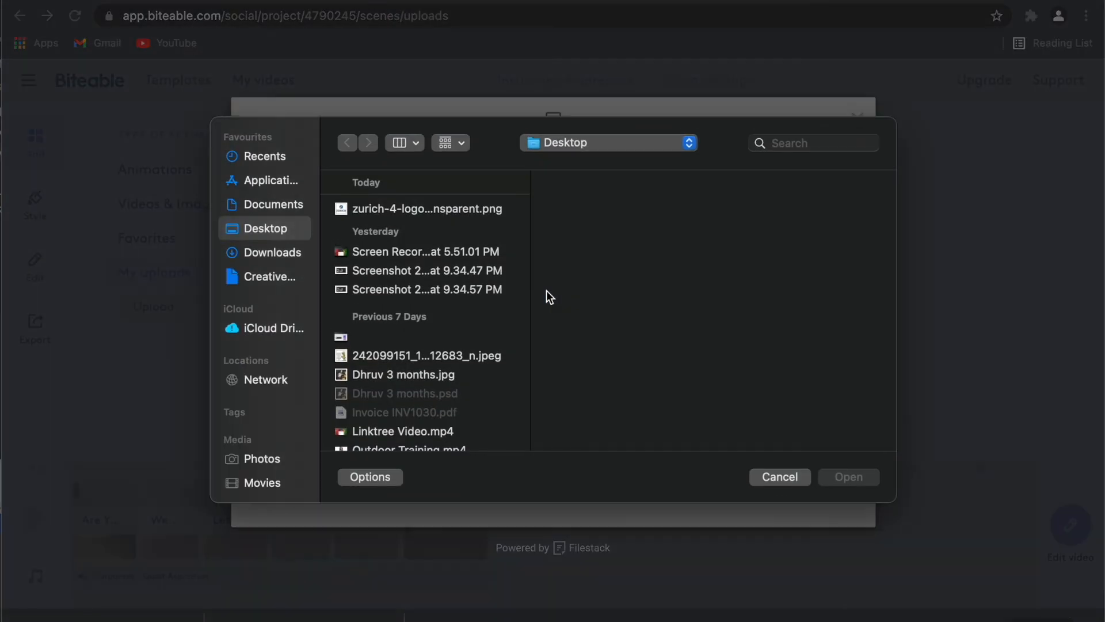
pyautogui.click(474, 207)
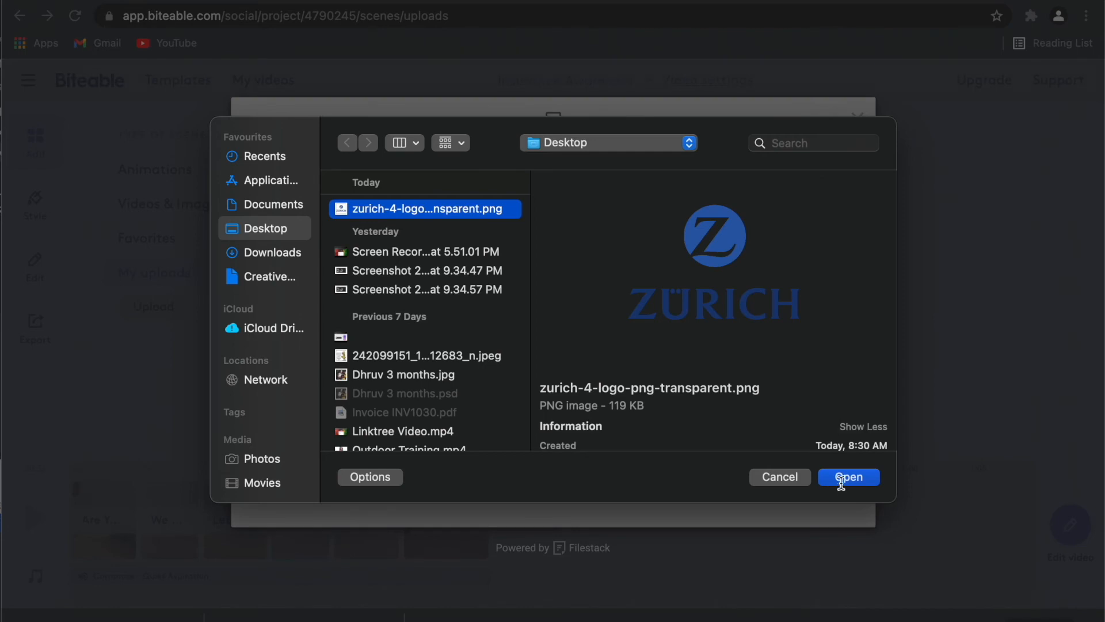
pyautogui.click(841, 479)
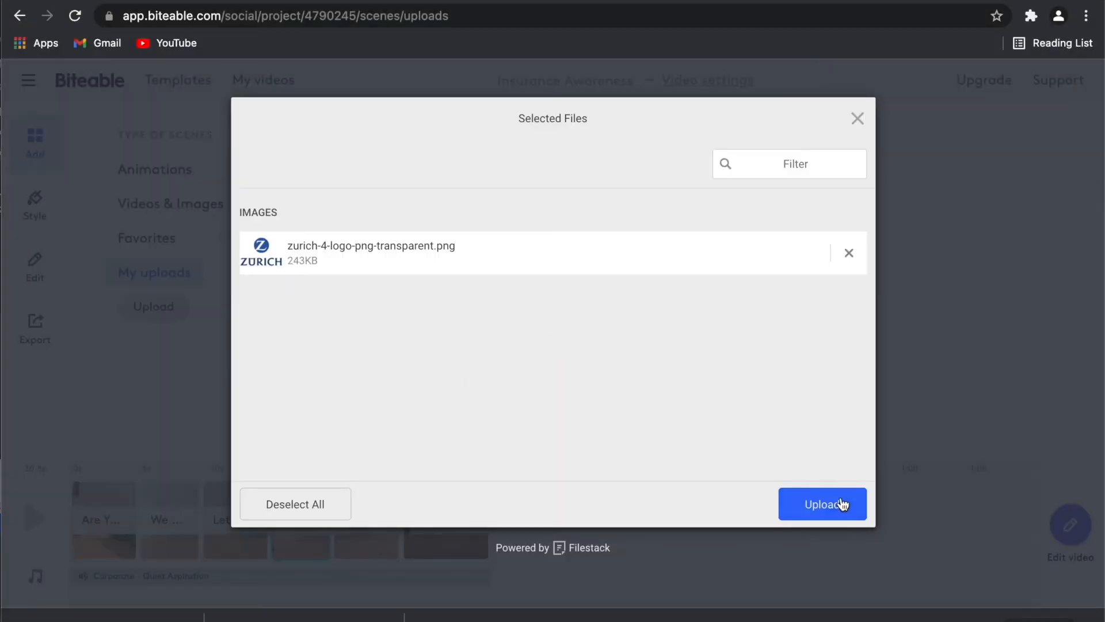
pyautogui.click(842, 504)
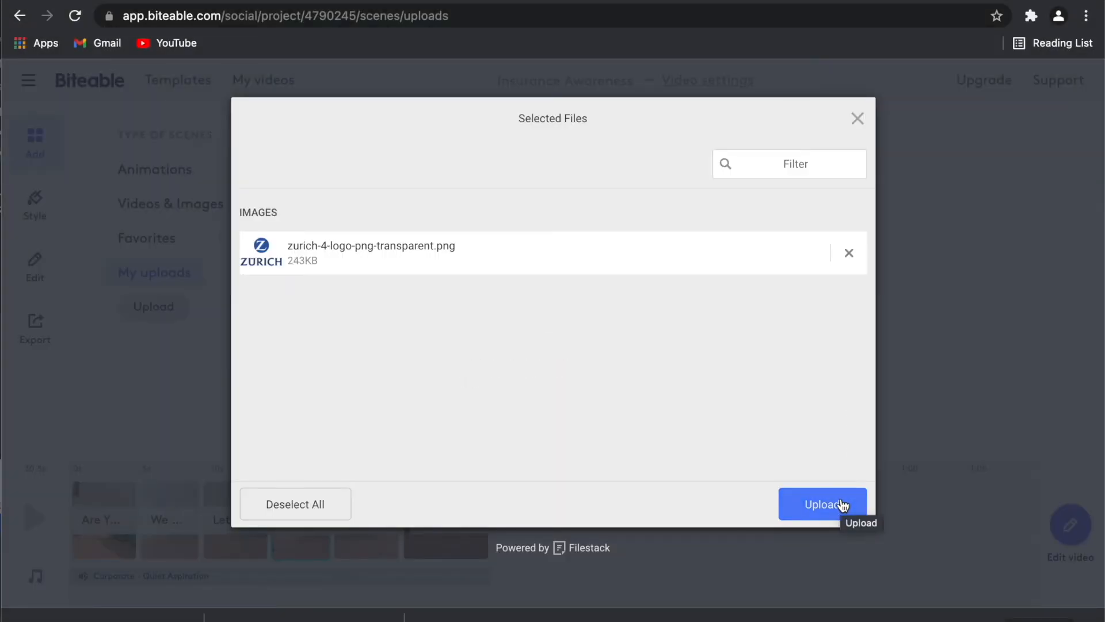
pyautogui.click(842, 504)
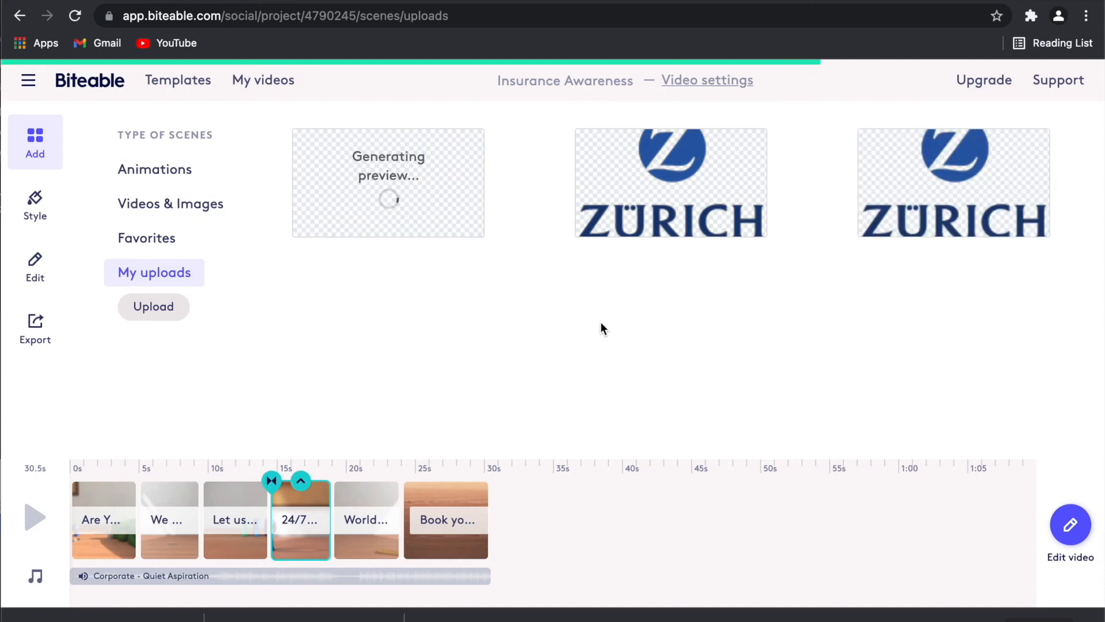
# Add the uploaded Zurich logo as a scene, then reload the page after the unknown error.
pyautogui.click(936, 225)
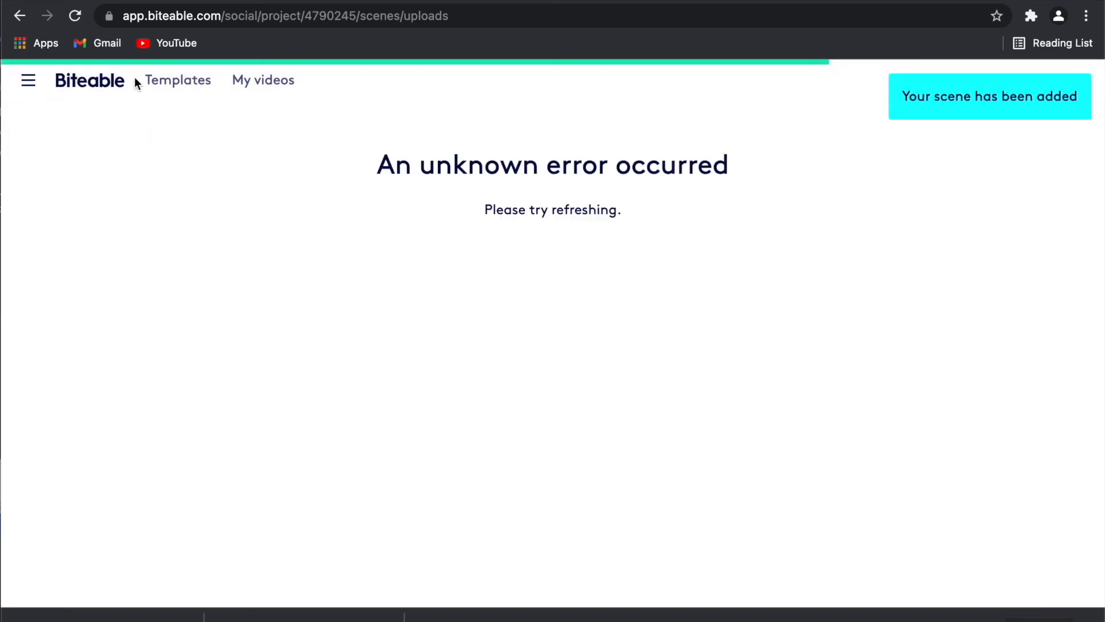
pyautogui.click(78, 19)
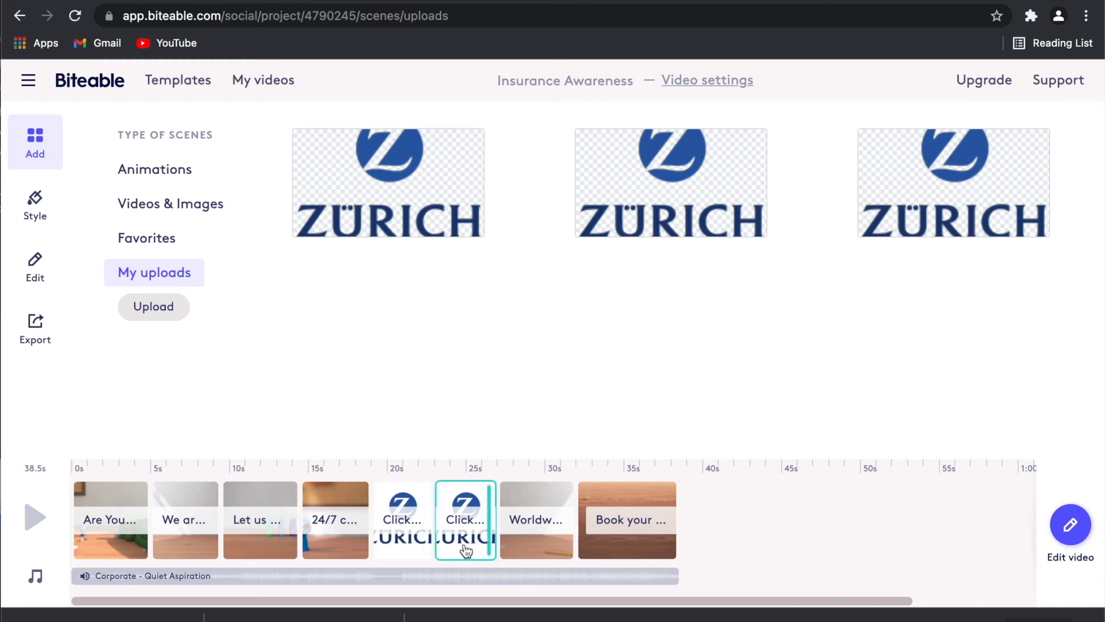
# Delete the duplicate Zurich logo scene and move the remaining one after 'Book your appointment now'.
pyautogui.click(1064, 544)
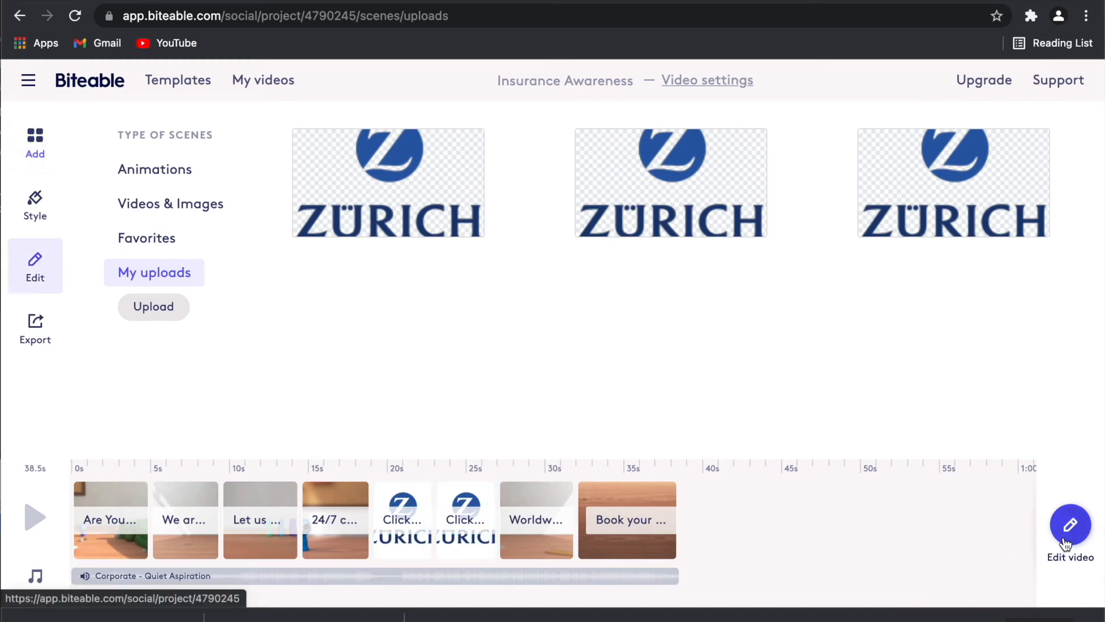
pyautogui.hscroll(10, 1013, 547)
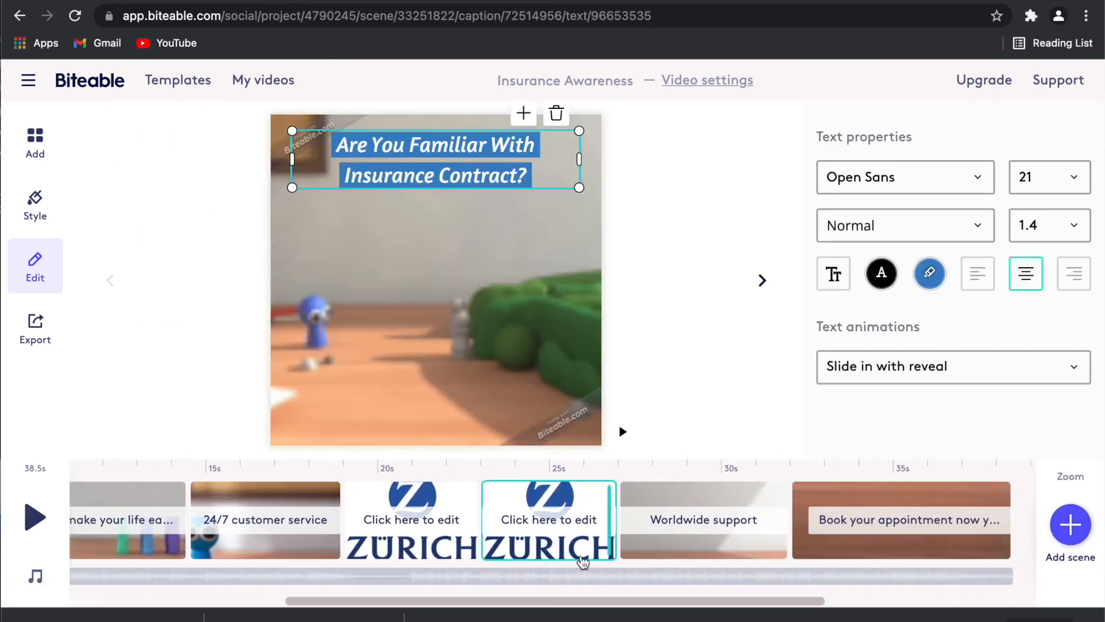
pyautogui.click(583, 561)
pyautogui.click(550, 484)
pyautogui.click(553, 445)
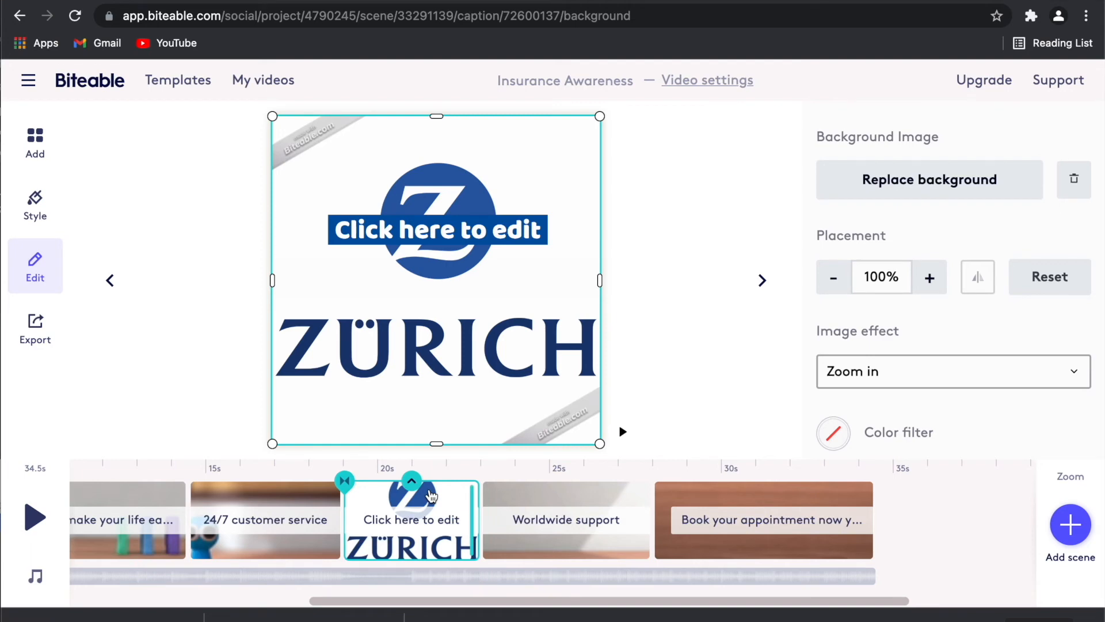
pyautogui.moveTo(430, 495); pyautogui.dragTo(831, 543)
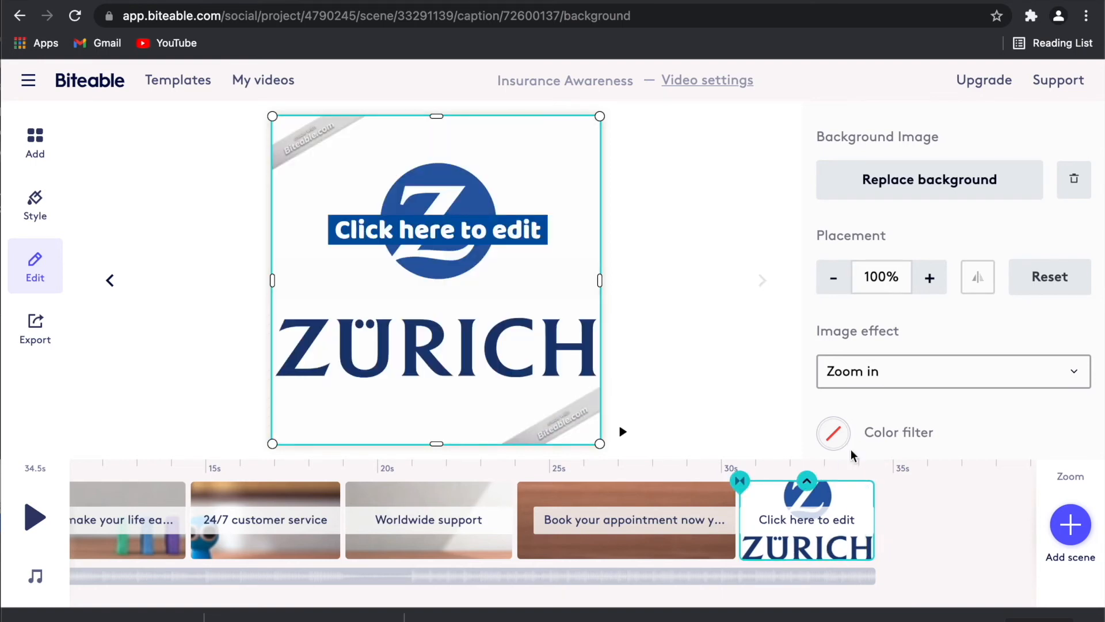
# Shrink the Zurich logo's placement step by step to 92%.
pyautogui.click(836, 282)
pyautogui.click(841, 287)
pyautogui.click(841, 288)
pyautogui.click(841, 288)
pyautogui.click(841, 288)
pyautogui.click(840, 288)
pyautogui.click(840, 288)
pyautogui.click(841, 288)
pyautogui.click(841, 288)
pyautogui.click(840, 288)
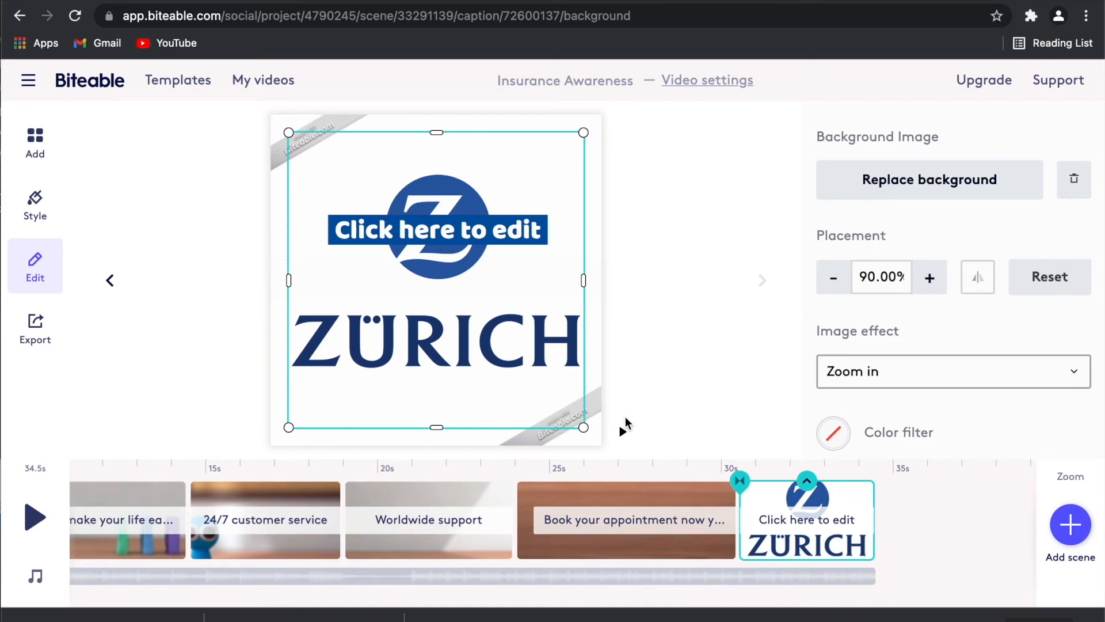
# Preview the Zurich end scene and delete its 'Click here to edit' placeholder caption.
pyautogui.click(622, 432)
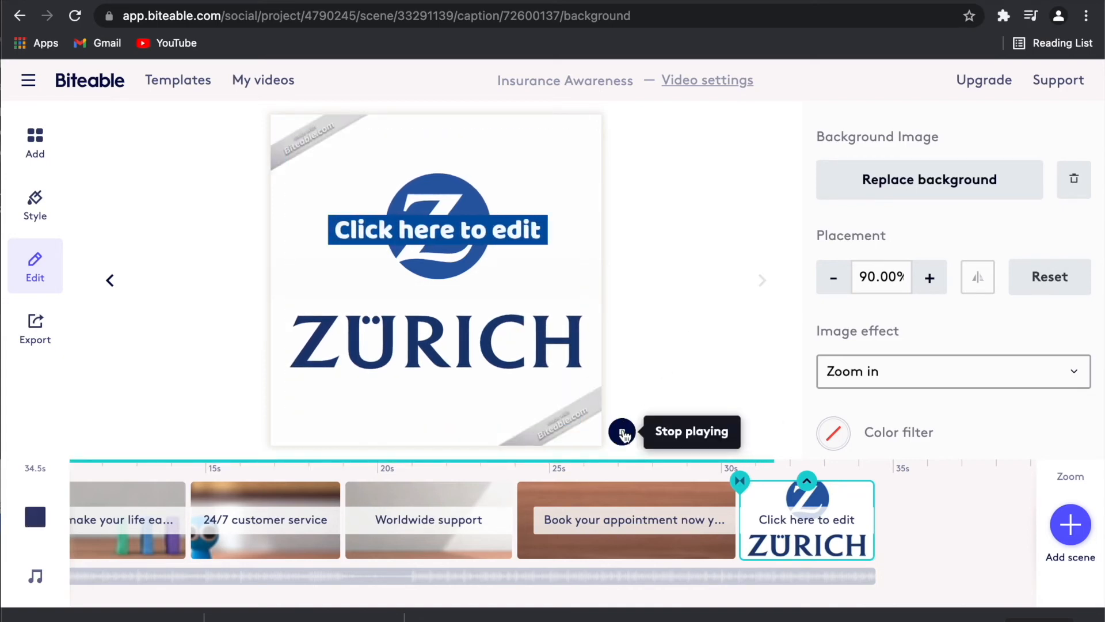
pyautogui.click(622, 432)
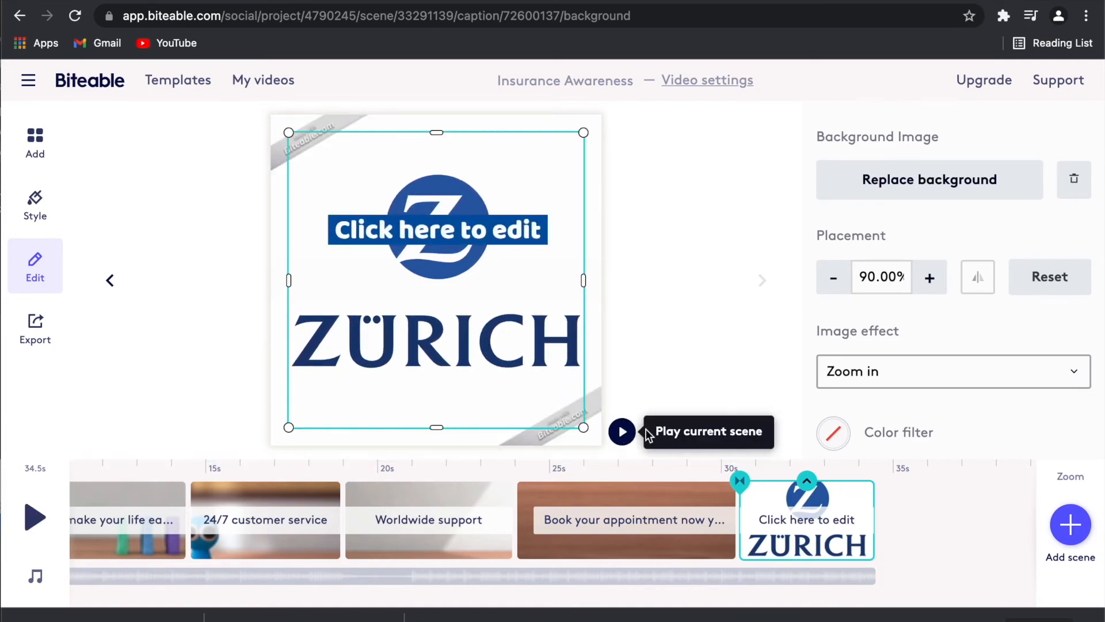
pyautogui.click(781, 521)
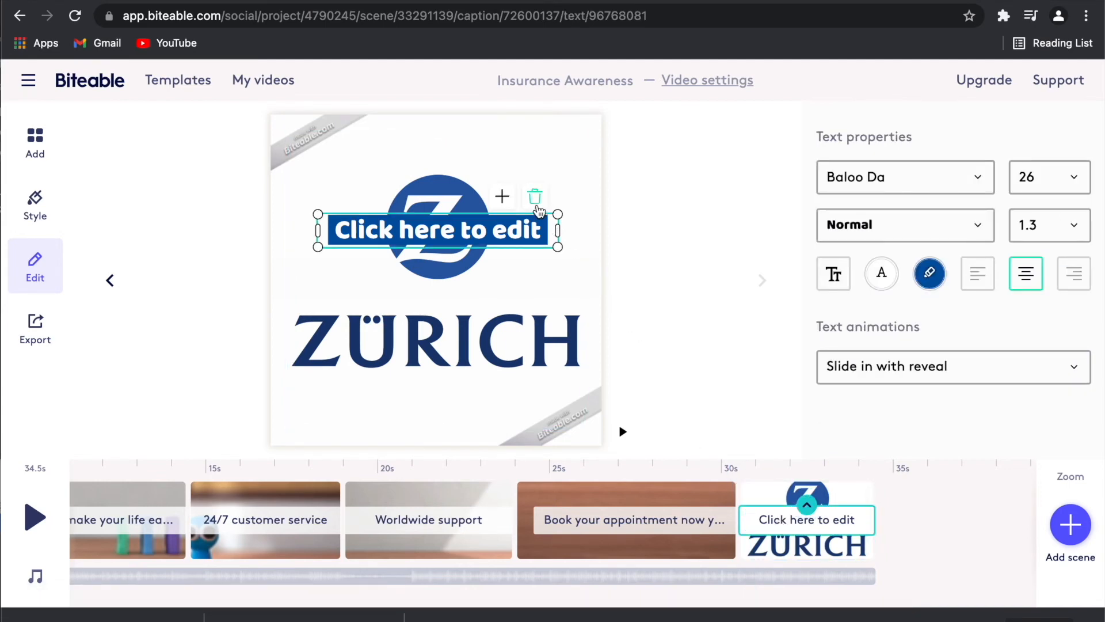
pyautogui.click(535, 202)
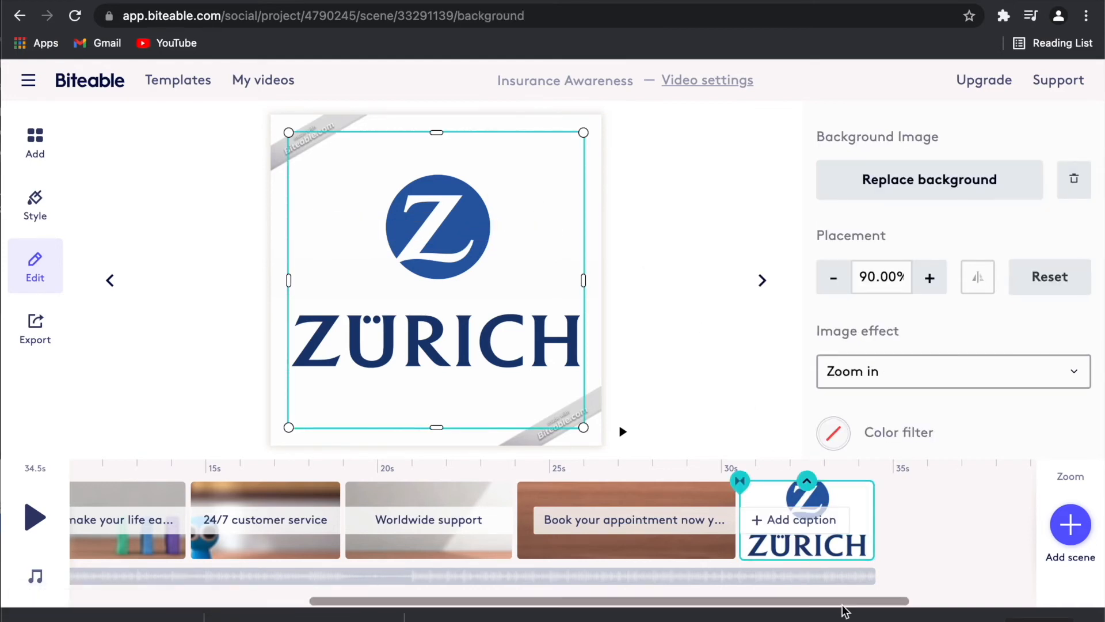
# Keep the Zoom in image effect and shorten the Zurich scene so the video runs 33 s.
pyautogui.click(871, 386)
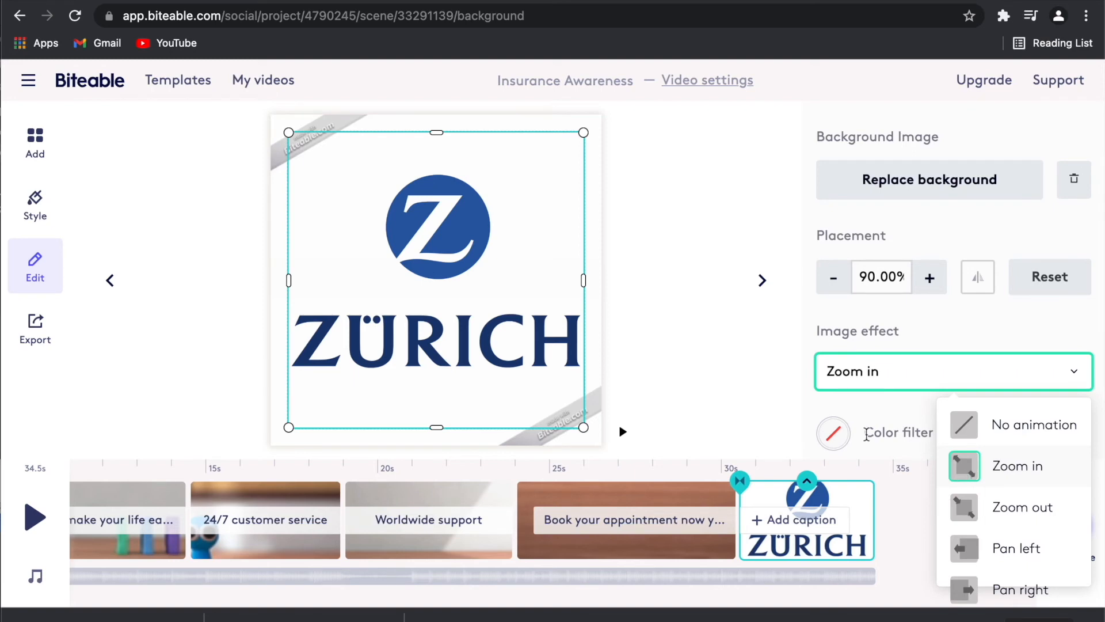
pyautogui.click(769, 419)
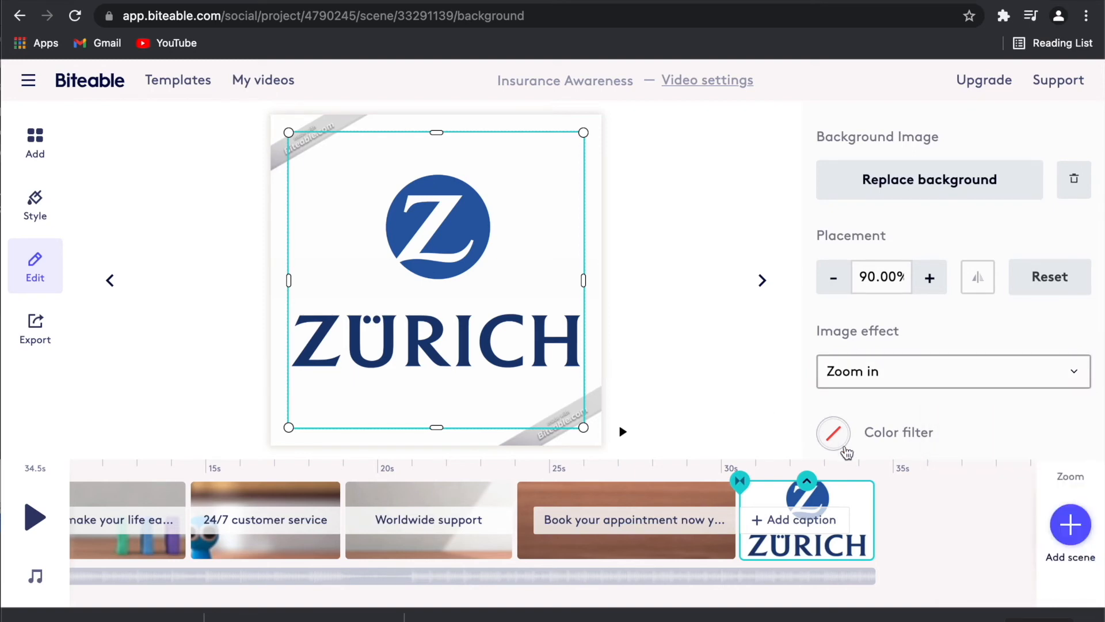
pyautogui.moveTo(873, 488); pyautogui.dragTo(827, 491)
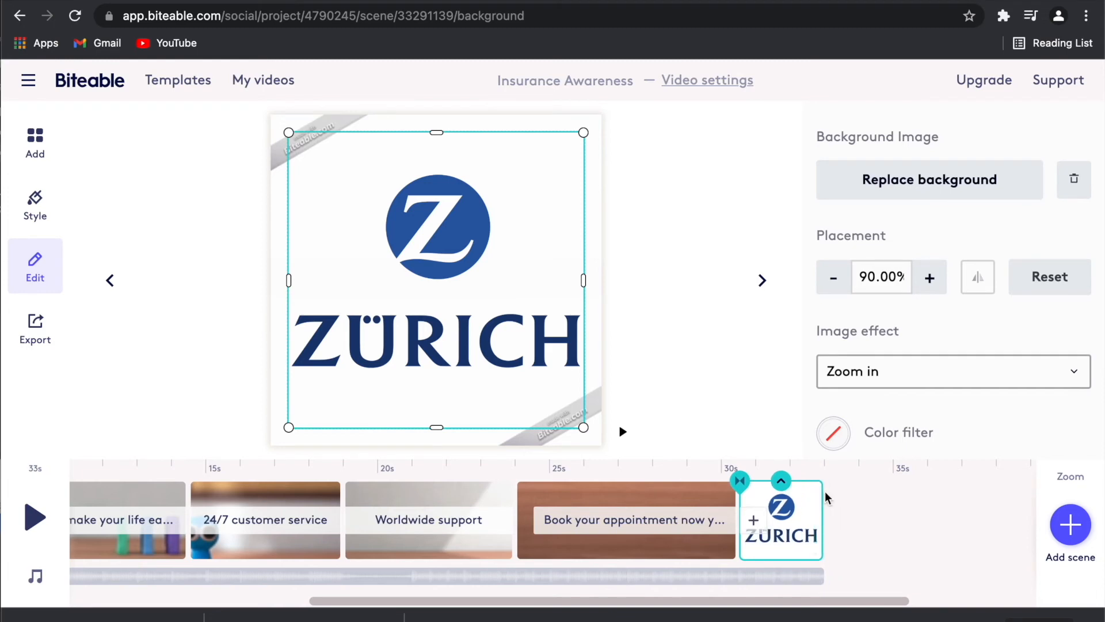
pyautogui.click(622, 432)
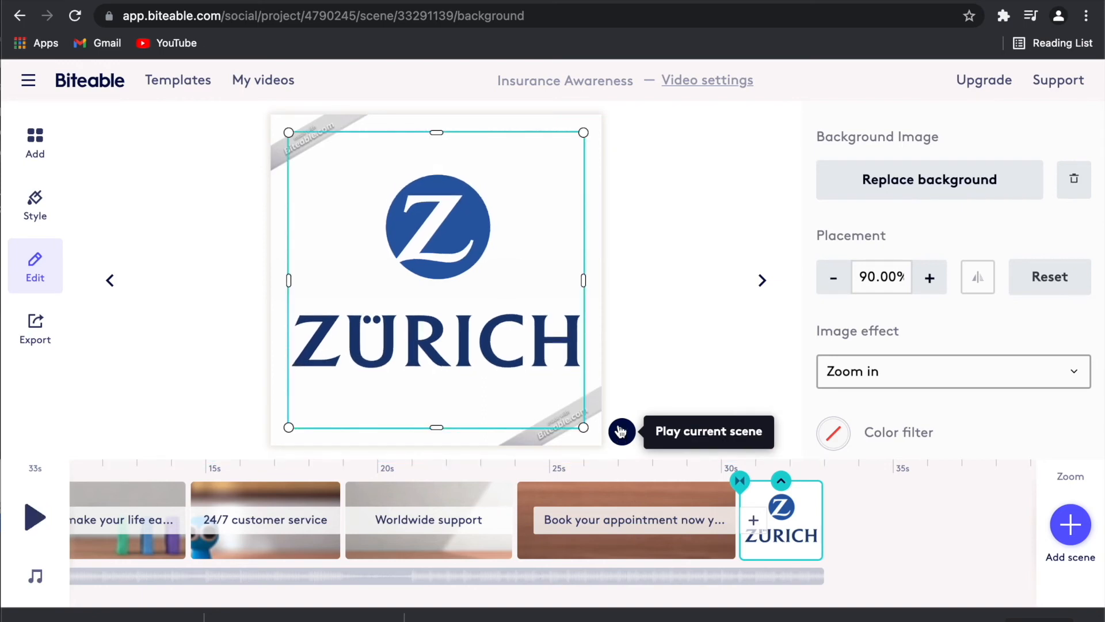
pyautogui.hscroll(-5, 630, 361)
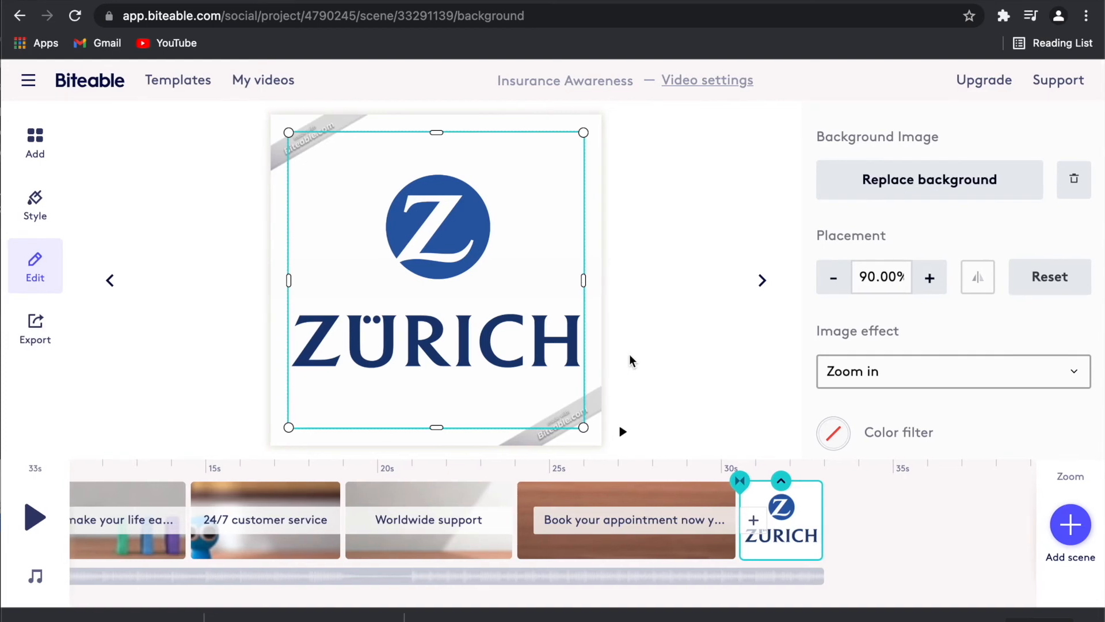
pyautogui.hscroll(-10, 613, 512)
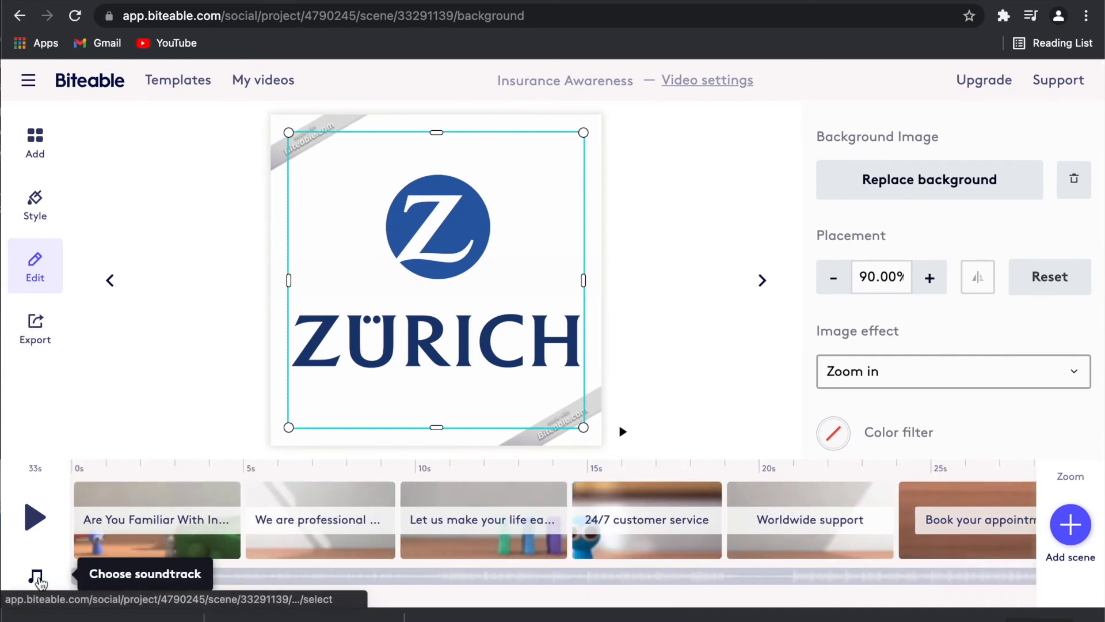
# Audition several Chill and Corporate tracks, then save Corporate - Quiet Aspiration as the soundtrack.
pyautogui.click(37, 577)
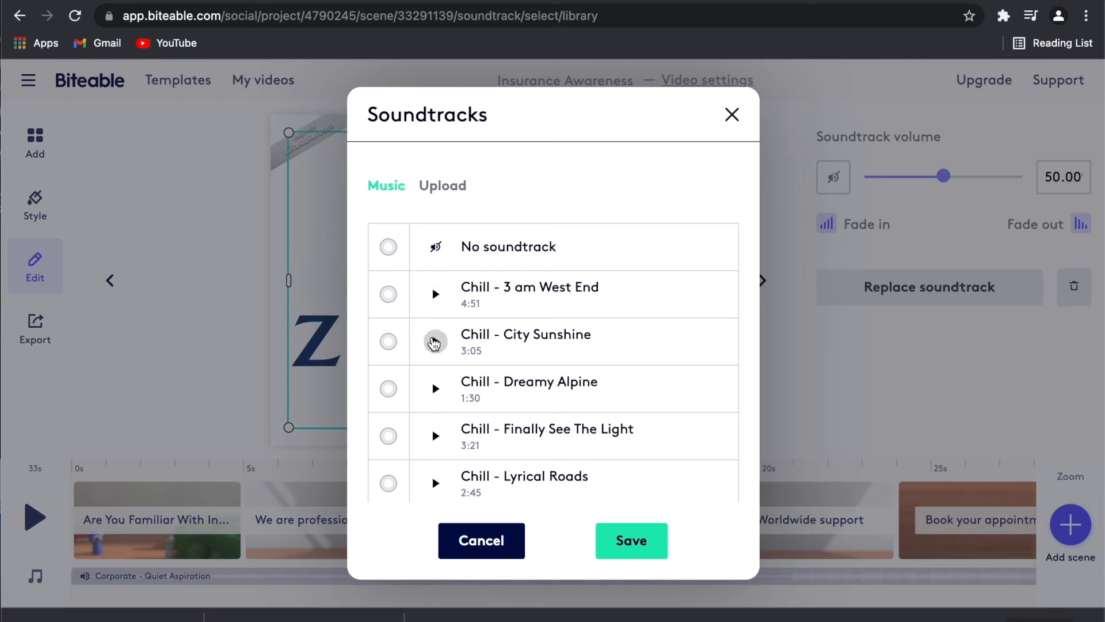
pyautogui.click(388, 436)
pyautogui.scroll(-2, 390, 429)
pyautogui.scroll(-3, 392, 424)
pyautogui.click(388, 427)
pyautogui.scroll(-6, 392, 424)
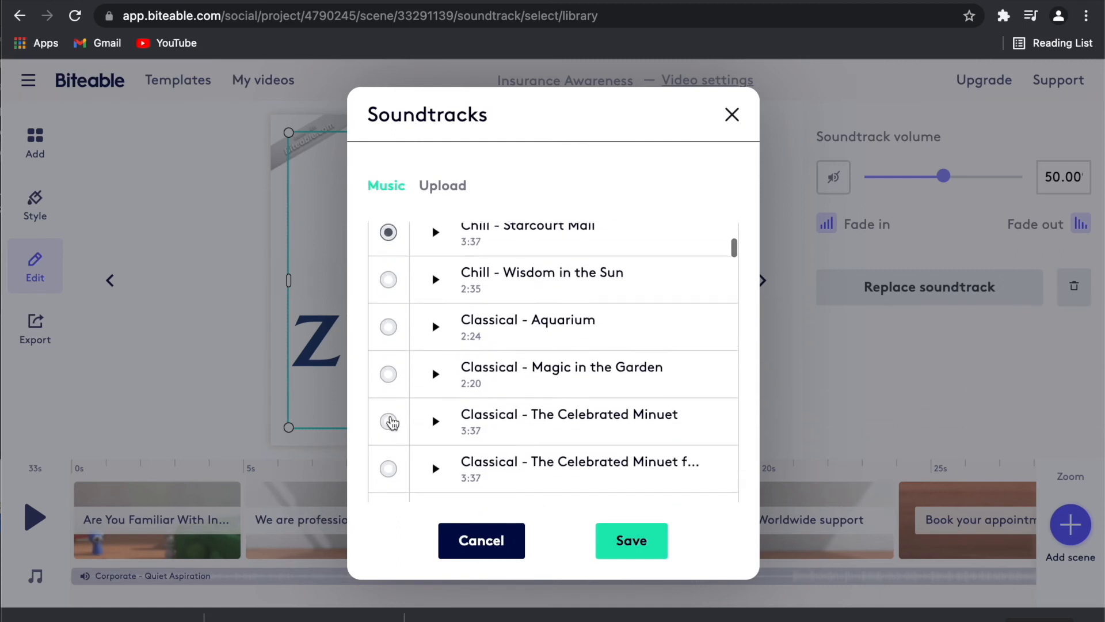
pyautogui.click(388, 427)
pyautogui.scroll(-1, 392, 424)
pyautogui.scroll(-2, 392, 425)
pyautogui.click(389, 427)
pyautogui.scroll(-1, 390, 423)
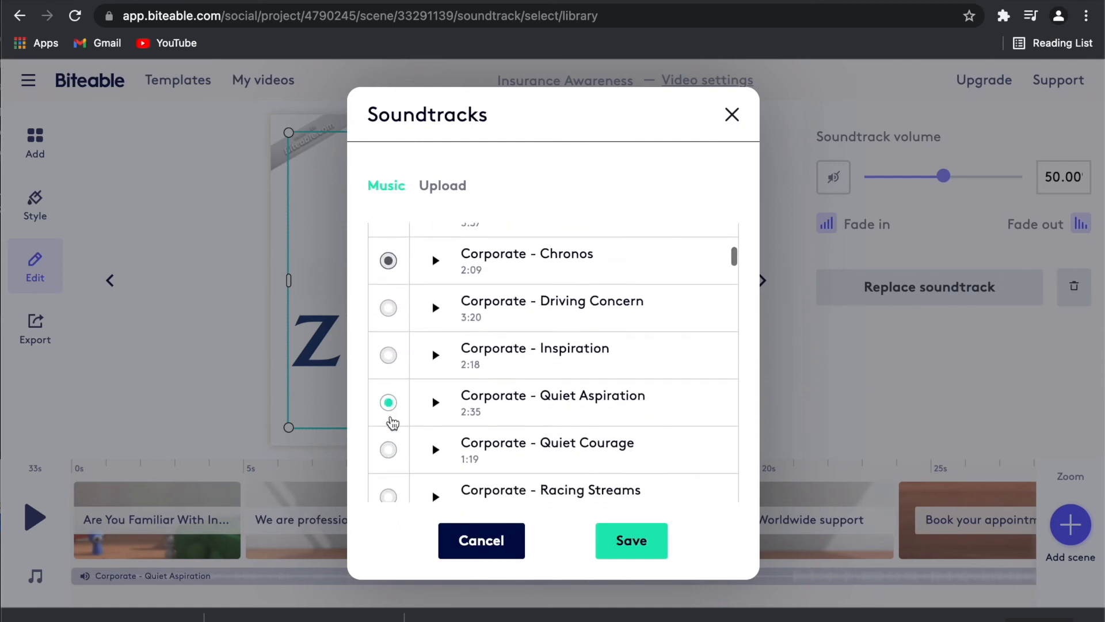
pyautogui.click(389, 449)
pyautogui.click(389, 404)
pyautogui.click(636, 543)
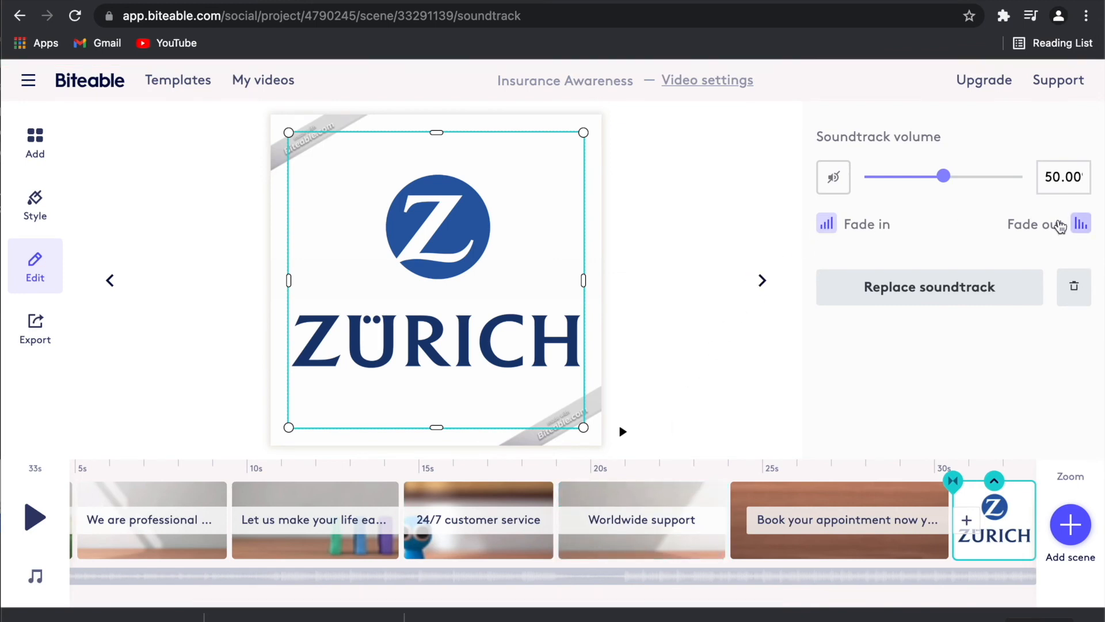
# Turn on soundtrack fade out, set its volume to about 50.50, and close the library.
pyautogui.click(1080, 226)
pyautogui.moveTo(947, 186)
pyautogui.mouseDown()
pyautogui.moveTo(913, 185)
pyautogui.moveTo(1026, 191)
pyautogui.moveTo(946, 196)
pyautogui.mouseUp()
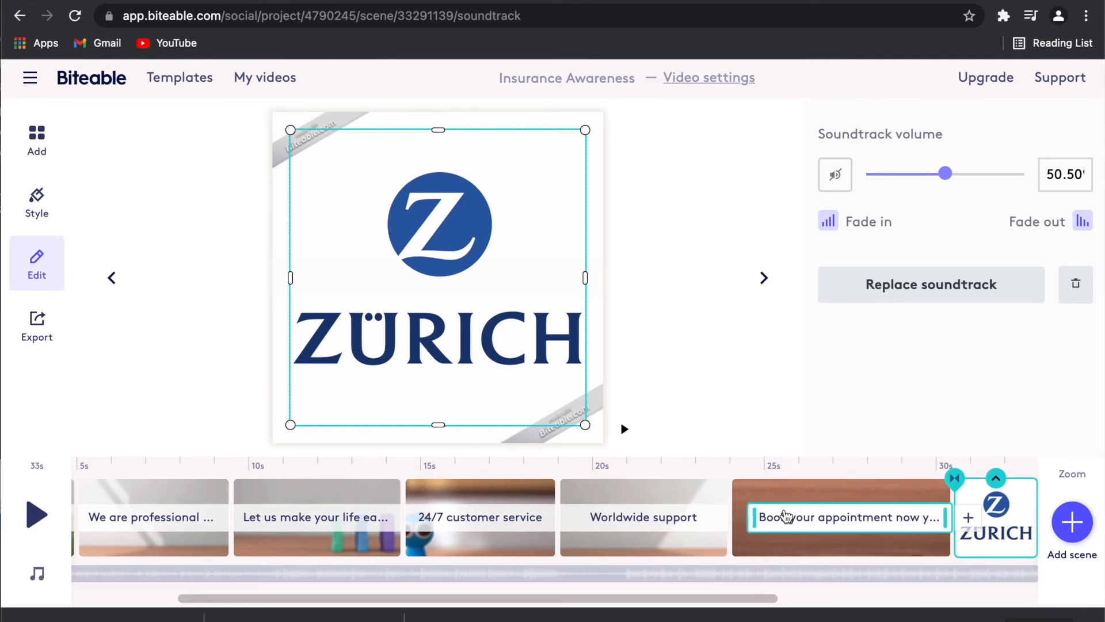
pyautogui.hscroll(-2, 786, 516)
pyautogui.hscroll(-4, 786, 516)
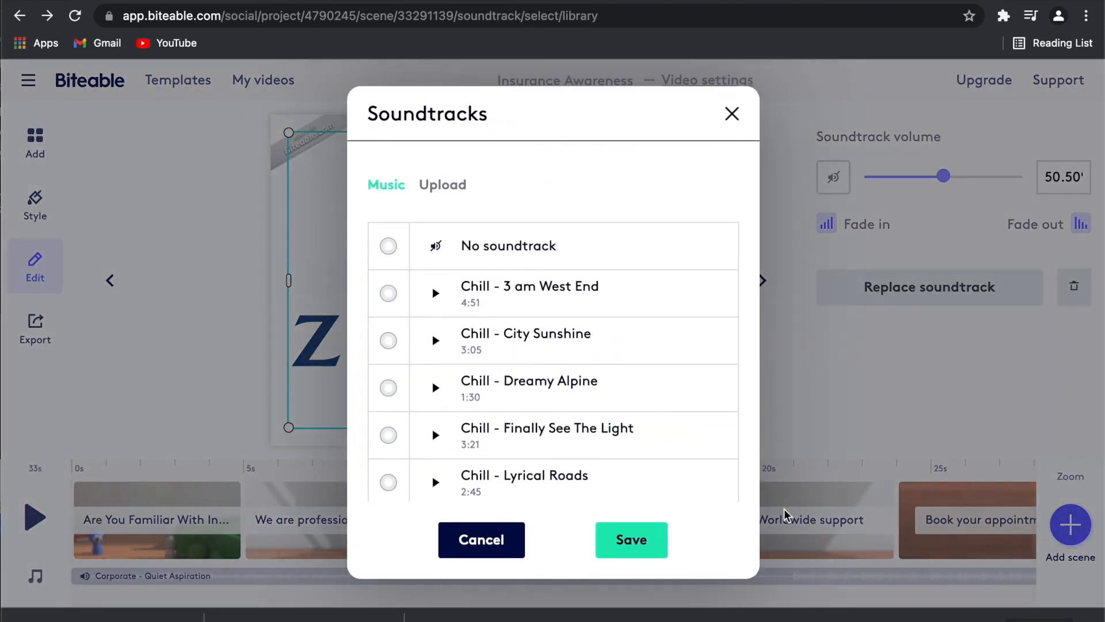
pyautogui.click(499, 540)
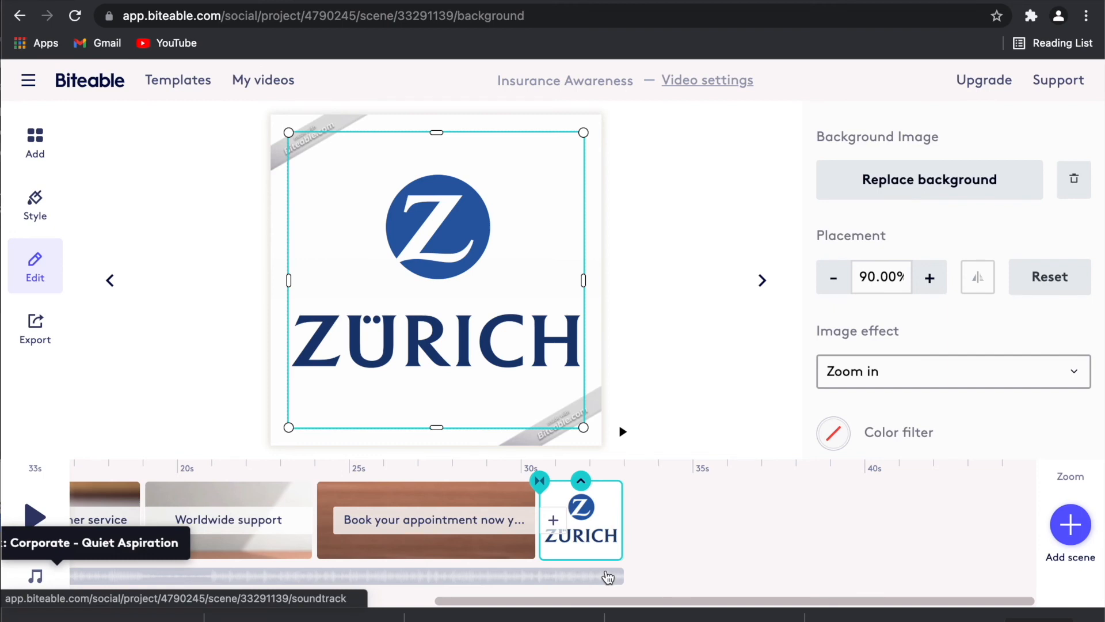
pyautogui.hscroll(-10, 609, 577)
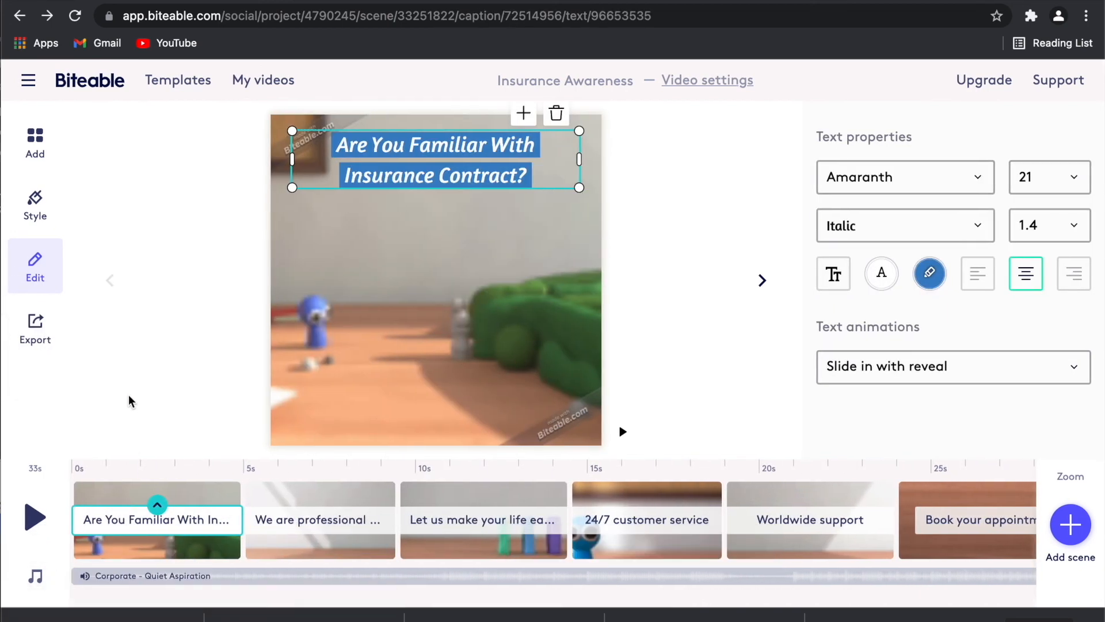
pyautogui.click(28, 530)
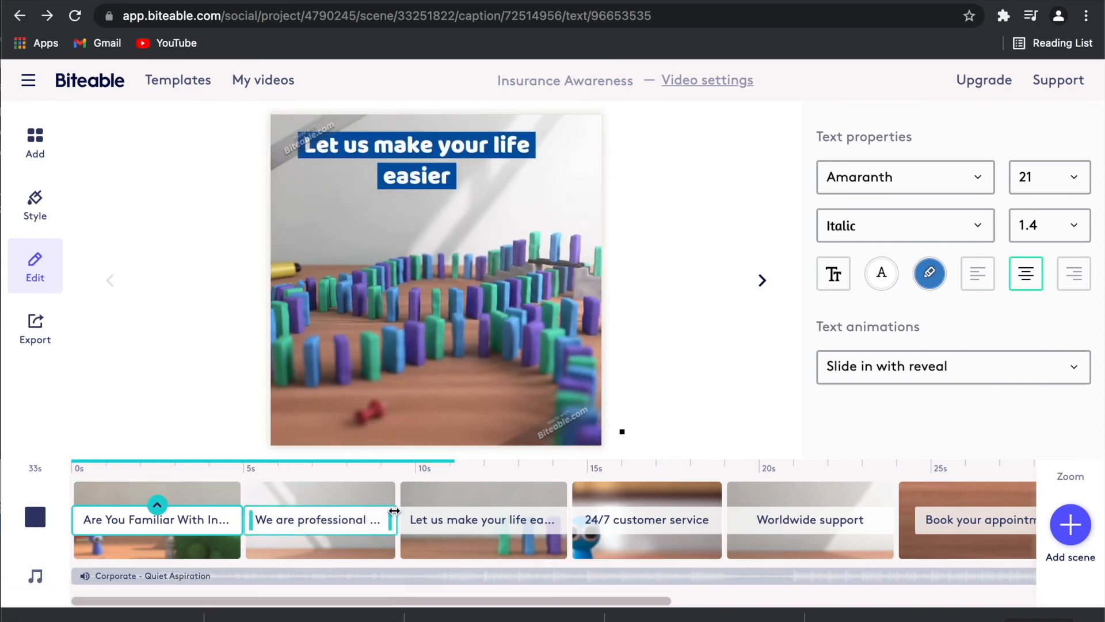
pyautogui.hscroll(10, 397, 513)
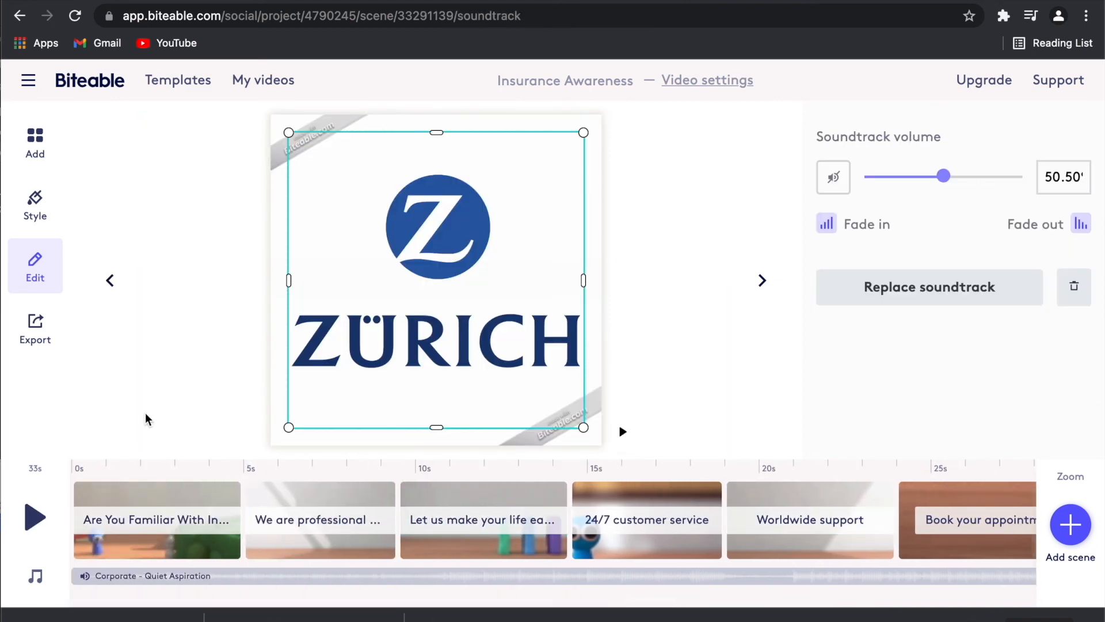
# Update the Insurance Awareness video build on the export page and download it as MP4.
pyautogui.click(46, 335)
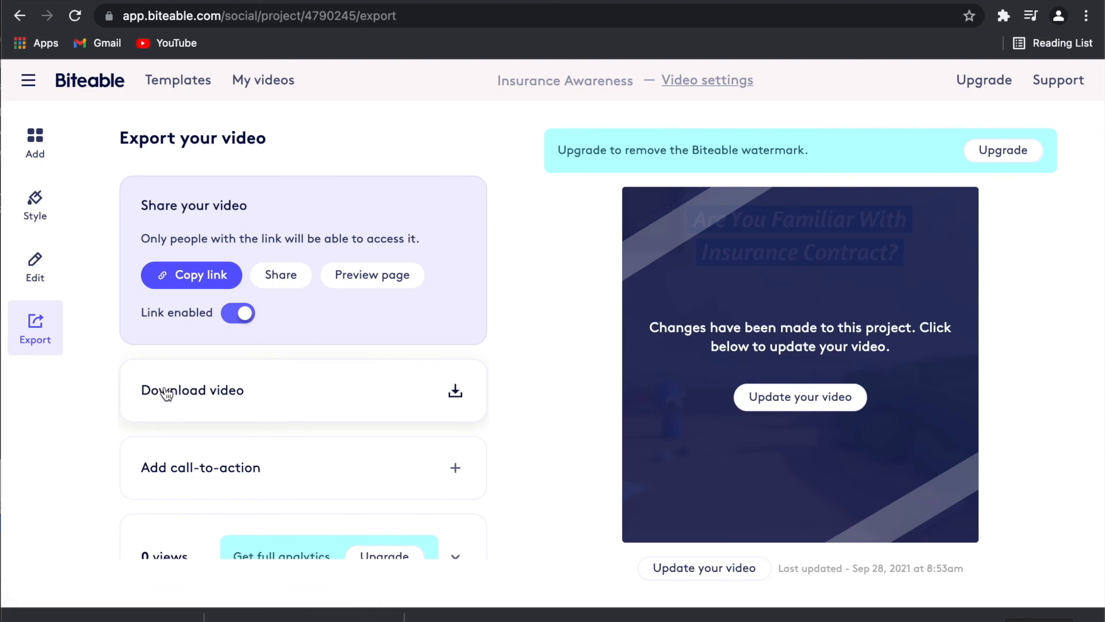
pyautogui.click(459, 395)
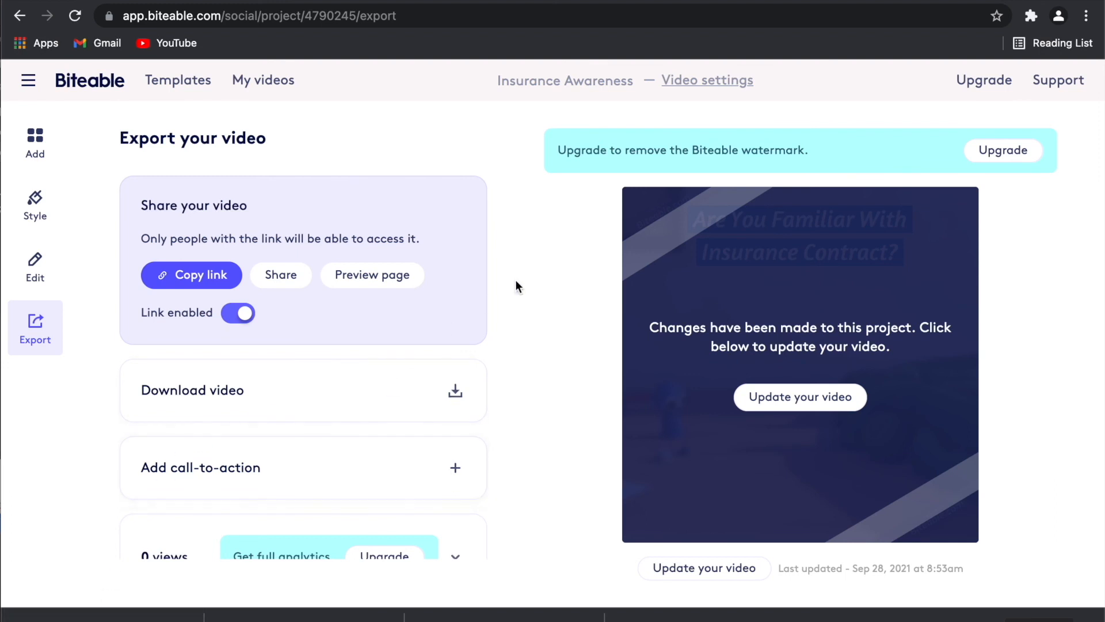
pyautogui.click(820, 406)
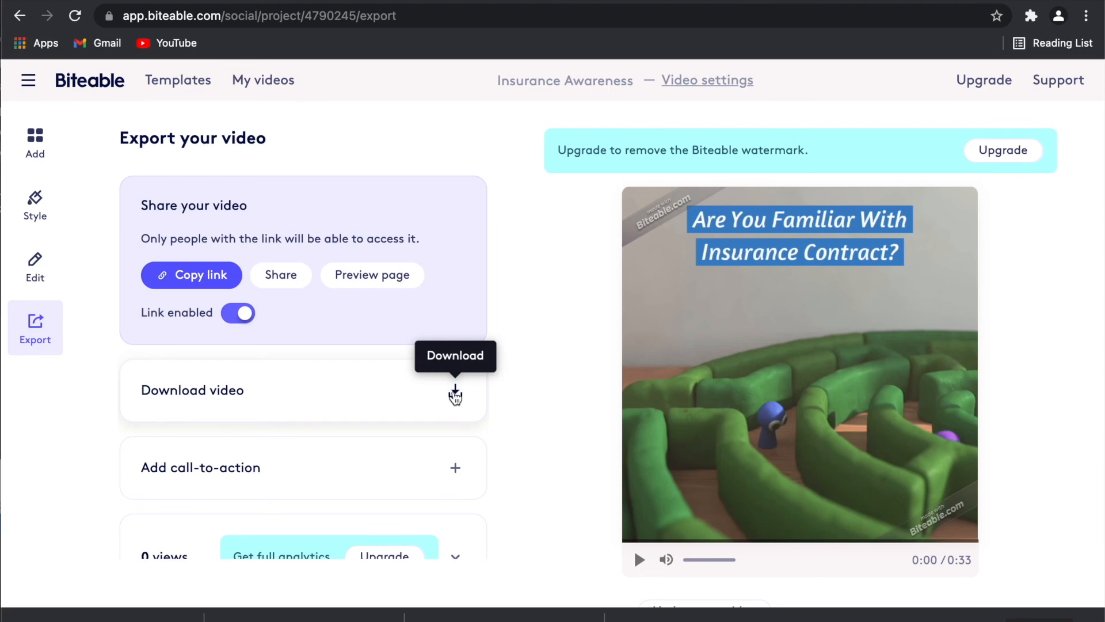
pyautogui.click(455, 394)
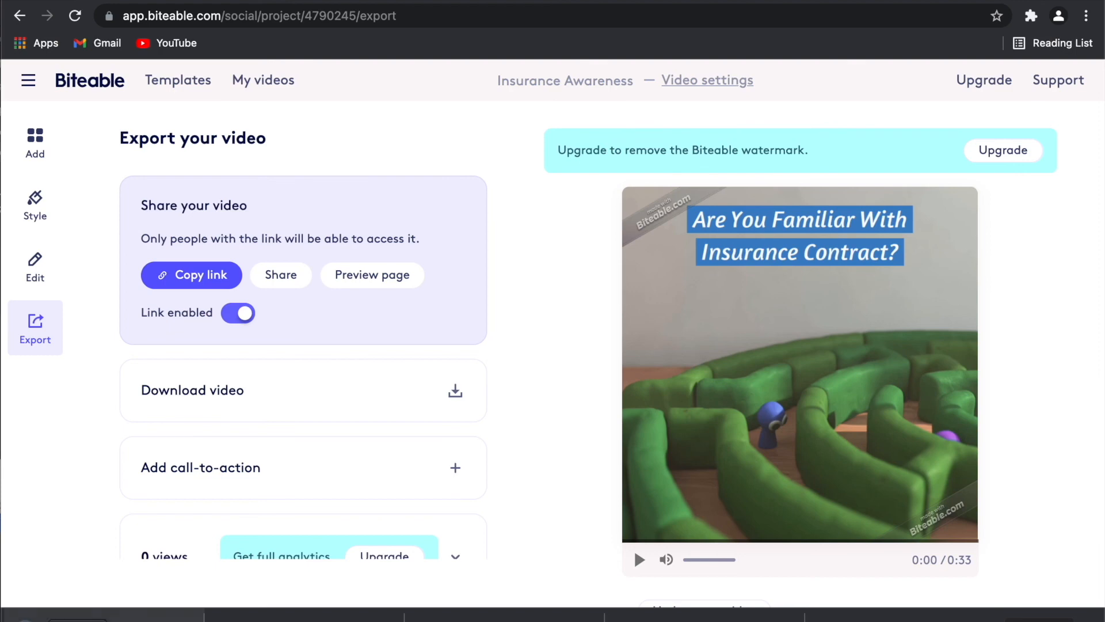
# Confirm insurance-awareness (1).mp4 is in Finder's Downloads folder, then close Finder.
pyautogui.press('super+Tab')
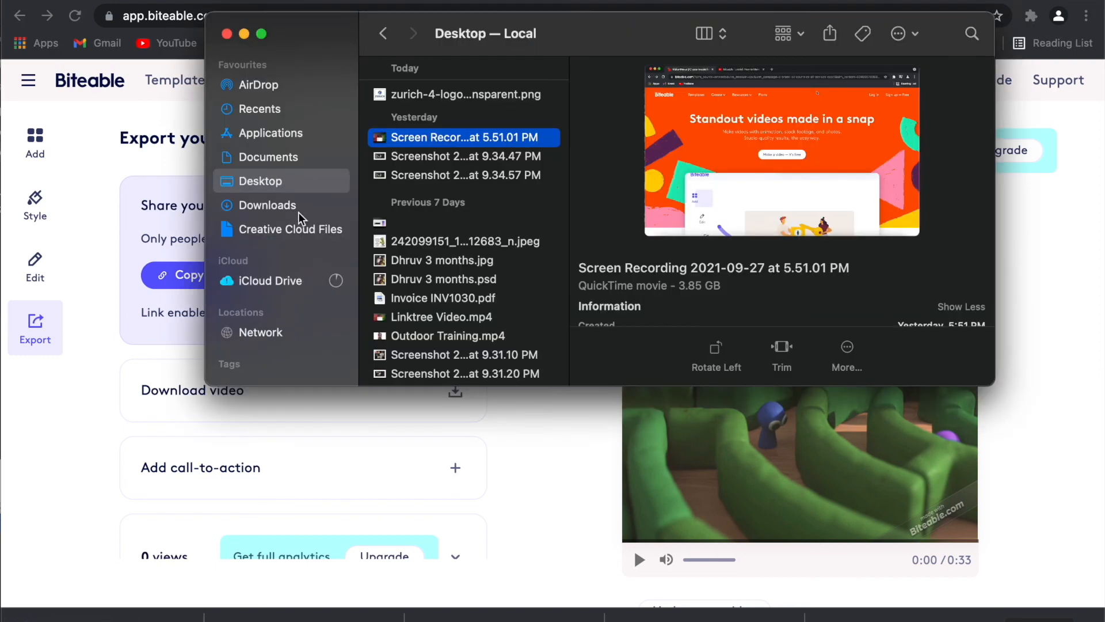
pyautogui.click(268, 206)
pyautogui.click(436, 98)
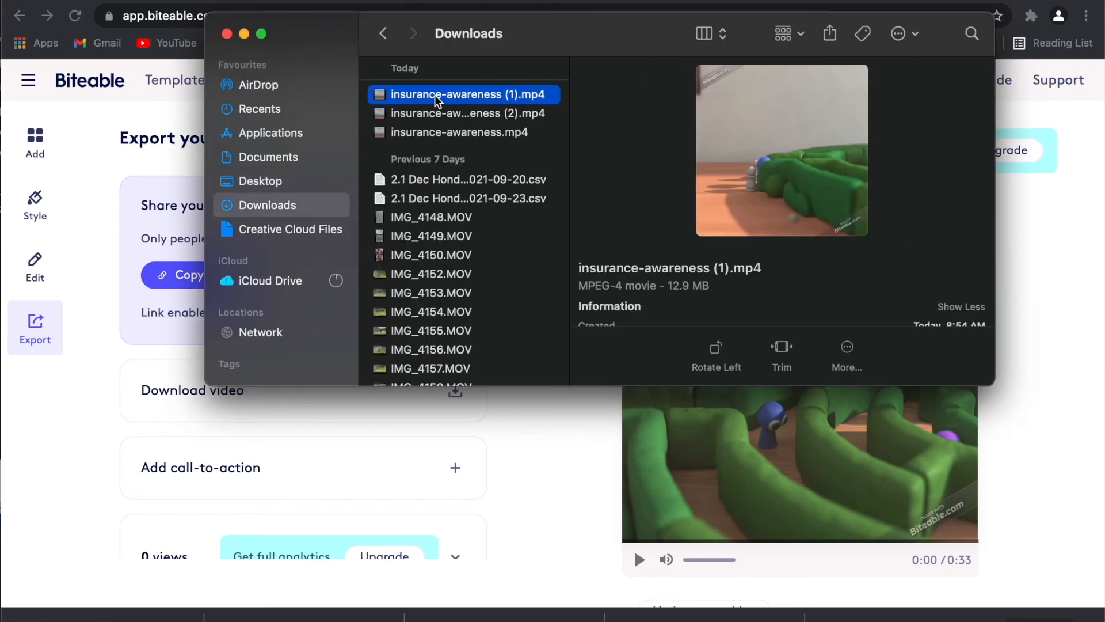
pyautogui.click(227, 34)
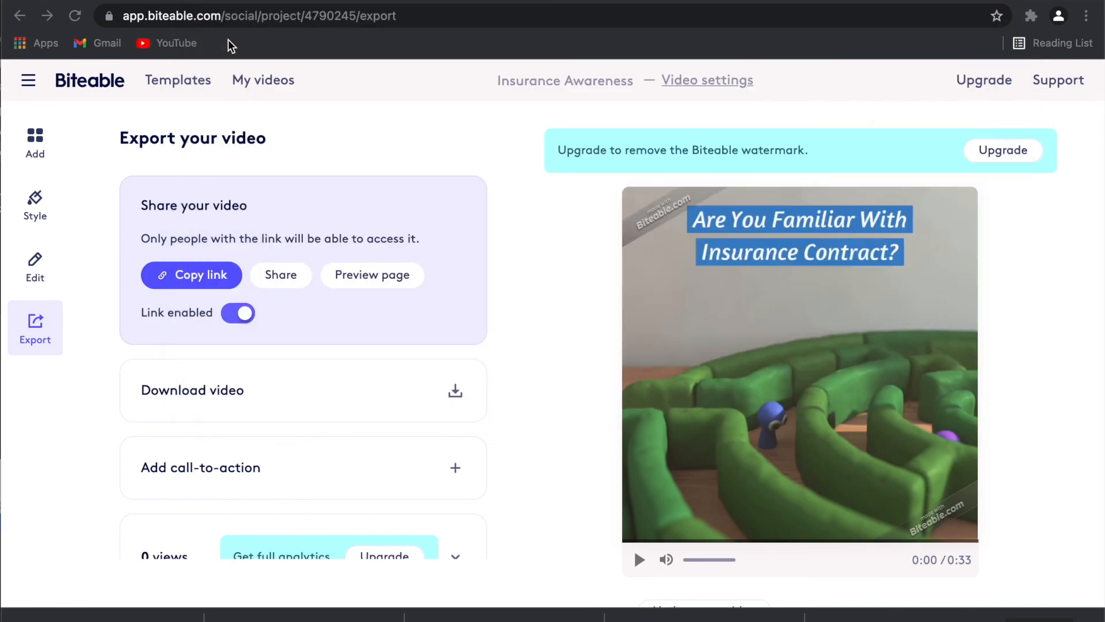
# Copy the video's share link, then view the plans for removing the Biteable watermark.
pyautogui.click(215, 281)
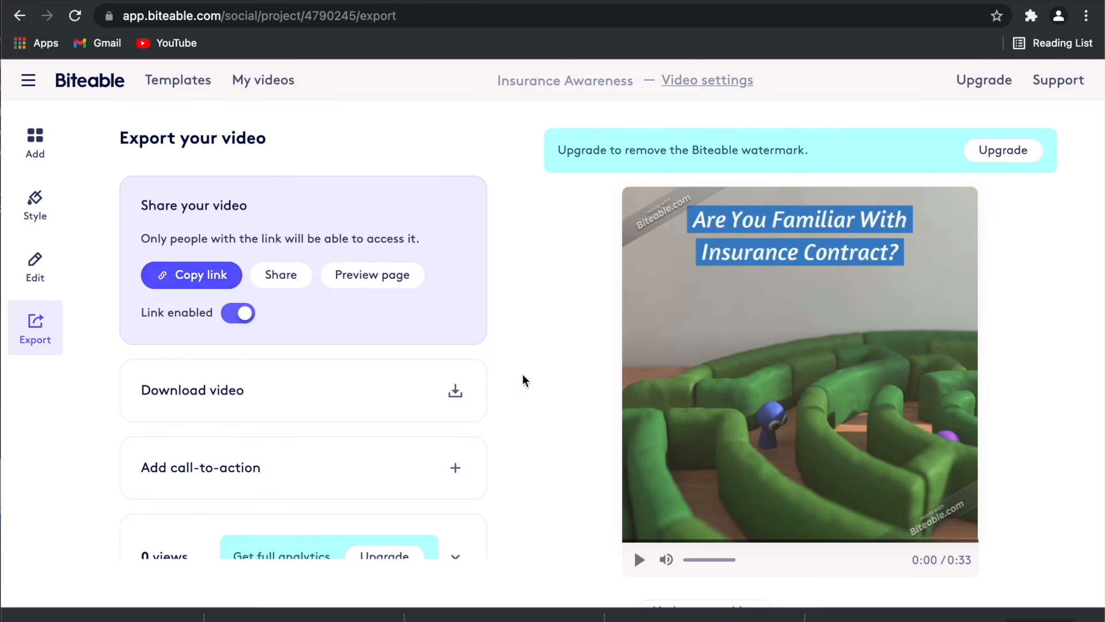
pyautogui.scroll(-1, 522, 380)
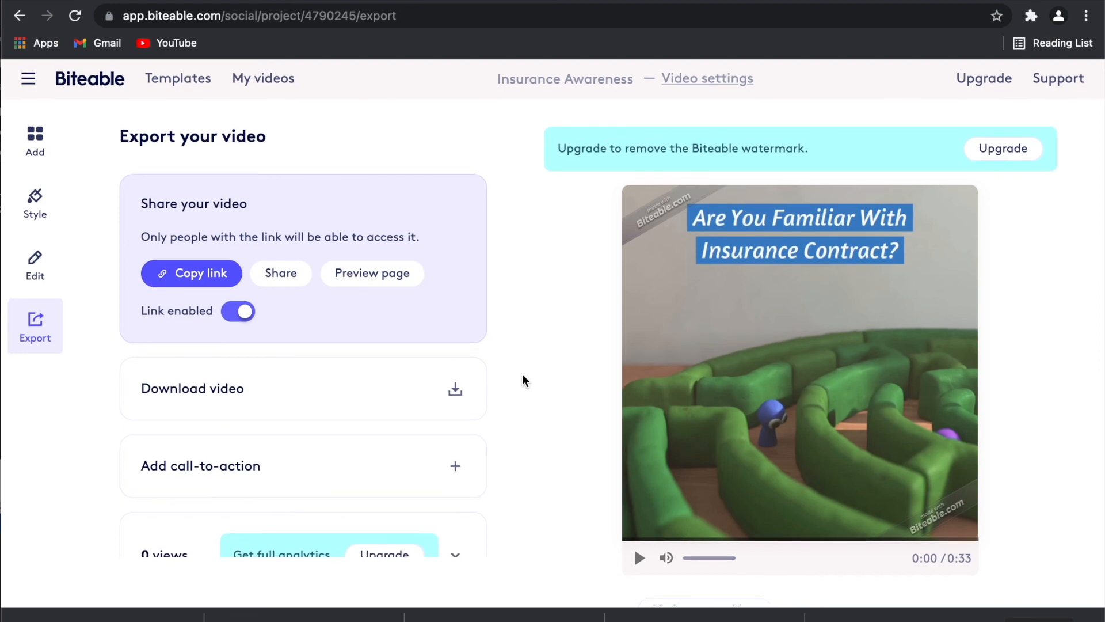
pyautogui.scroll(1, 522, 381)
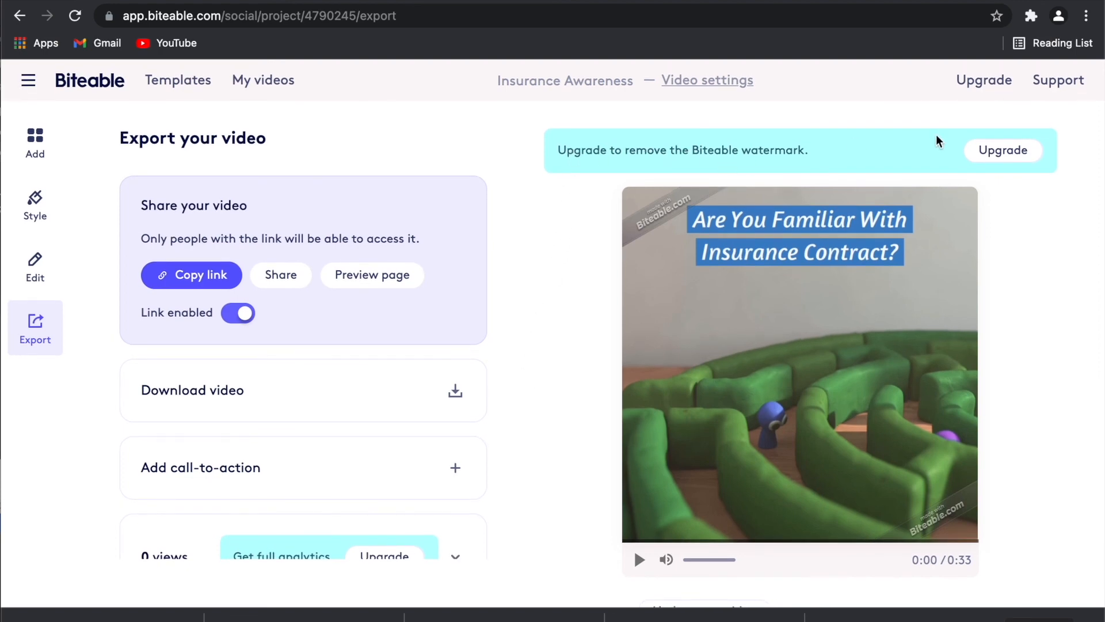
pyautogui.click(1016, 154)
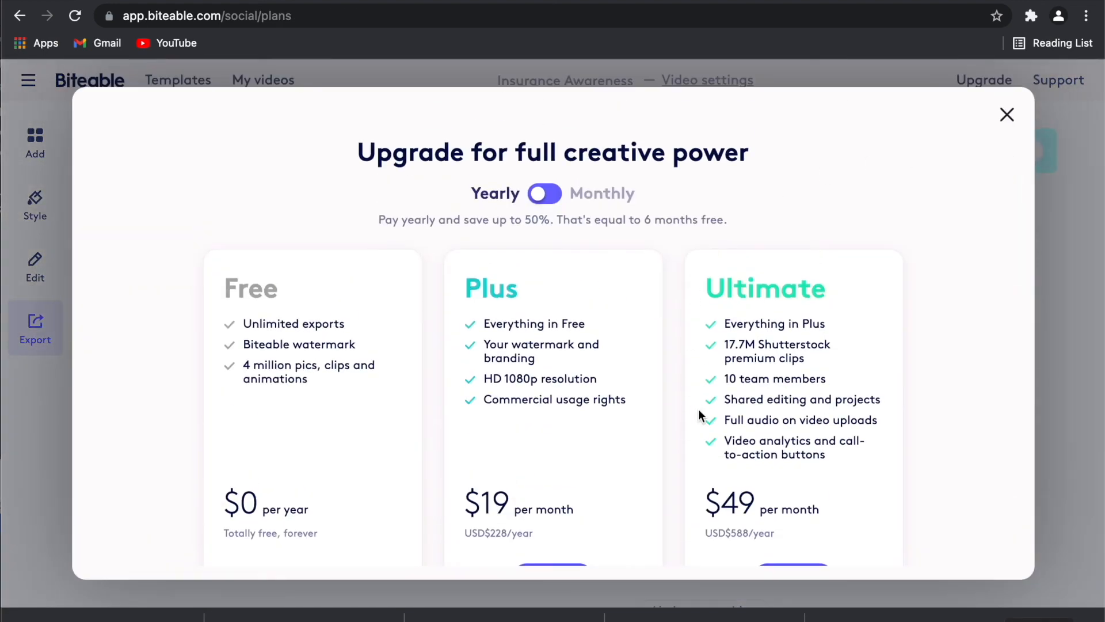
pyautogui.scroll(-1, 571, 419)
pyautogui.scroll(-3, 571, 426)
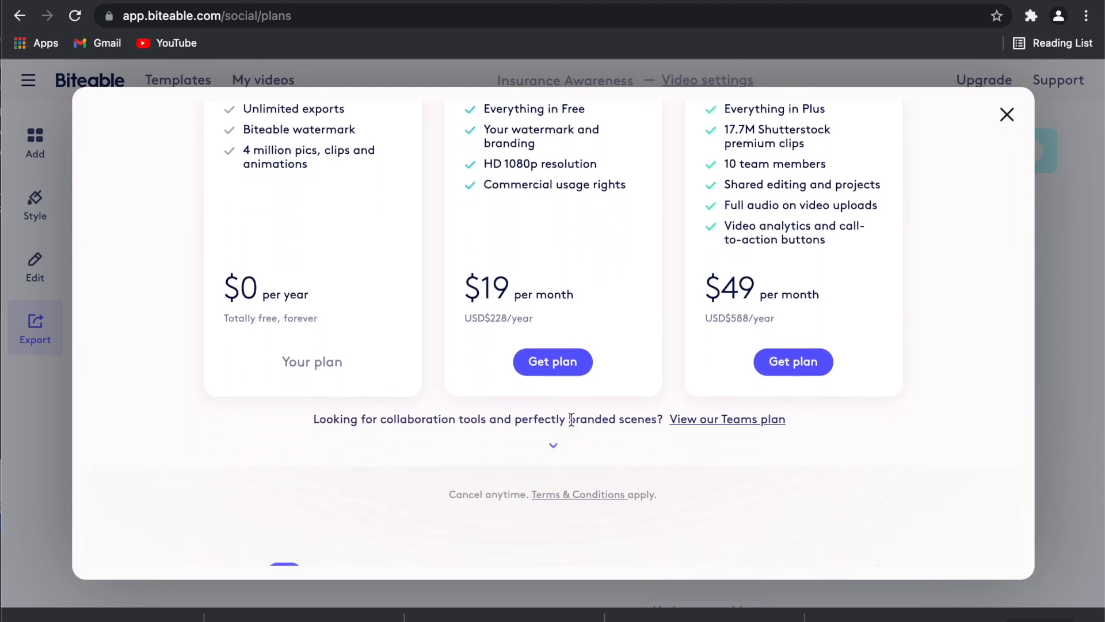
pyautogui.scroll(-10, 571, 419)
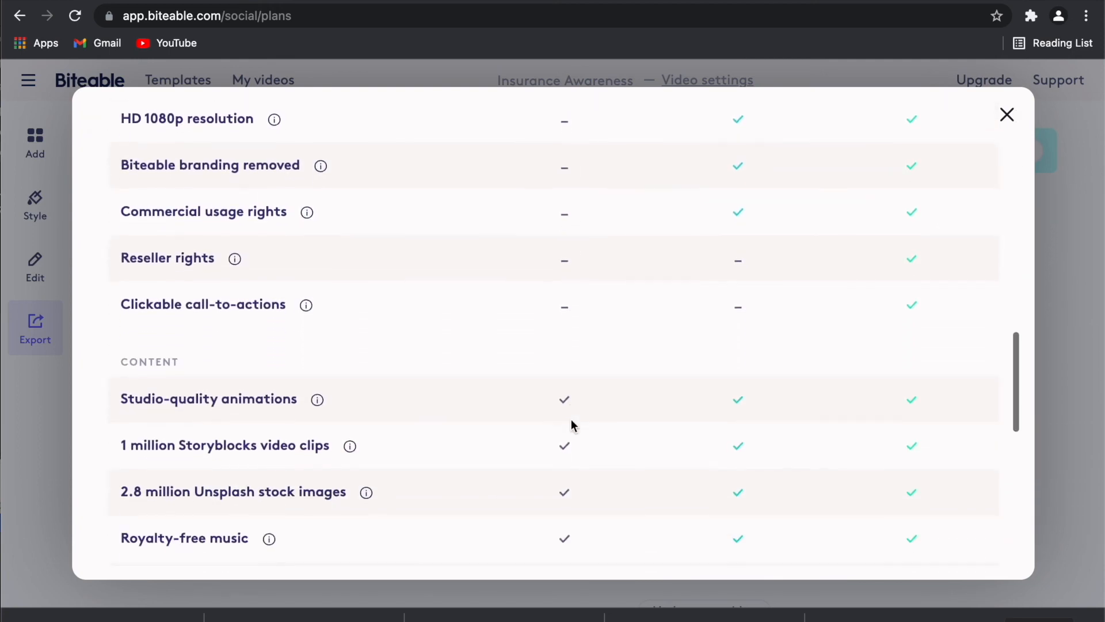
pyautogui.scroll(-10, 573, 425)
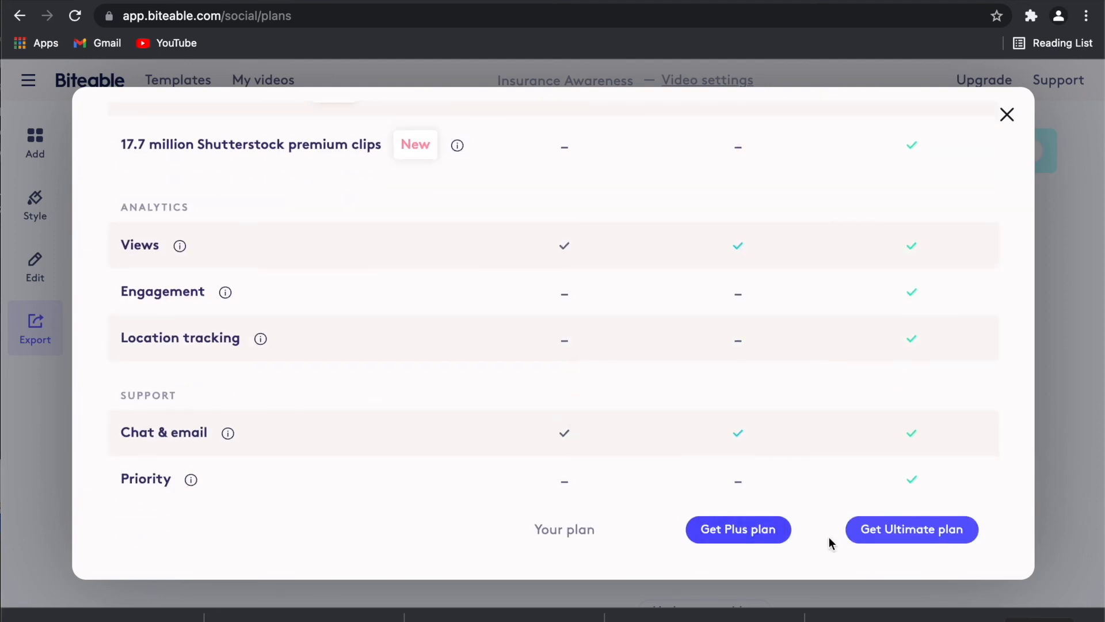
pyautogui.click(1006, 115)
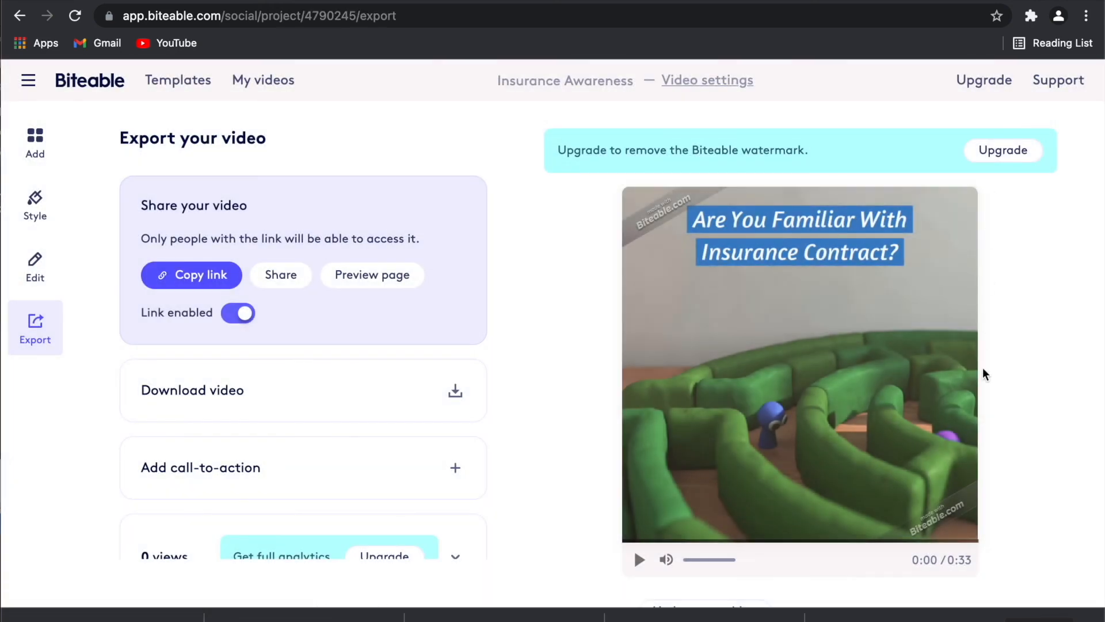
pyautogui.press('super+shift+5')
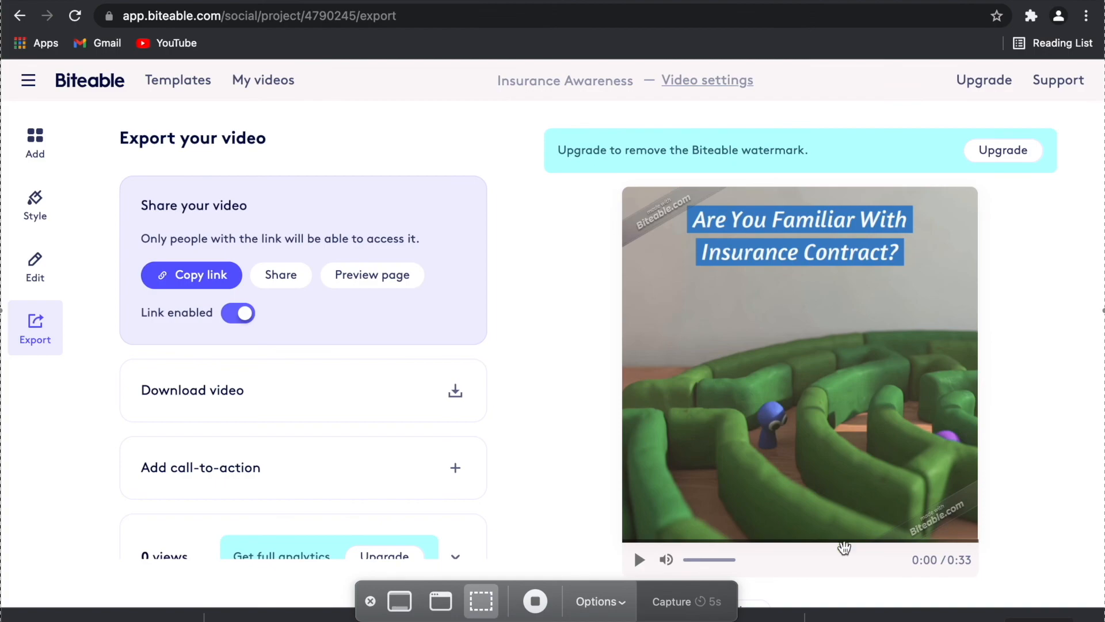